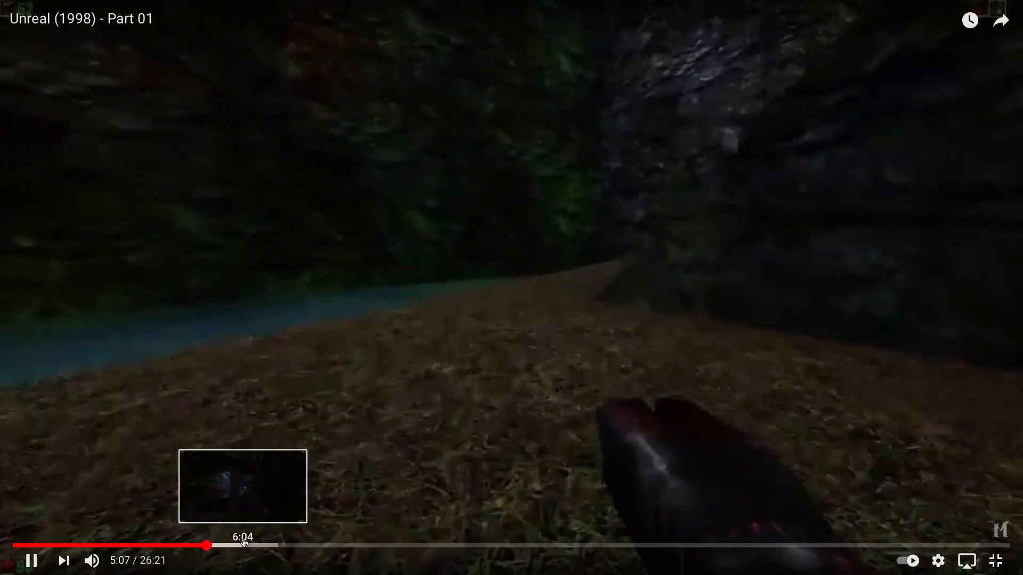
- Skim forward through the Unreal (1998) - Part 01 gameplay video from about 6:05 to beyond 10:23
{"action": "left_click", "coordinate": [243, 544]}
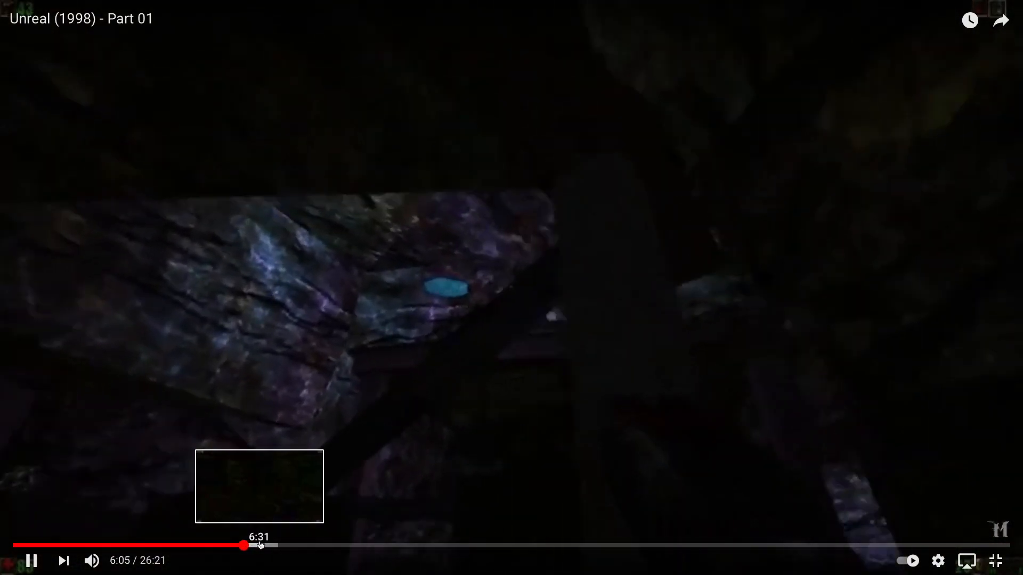
{"action": "left_click", "coordinate": [260, 545]}
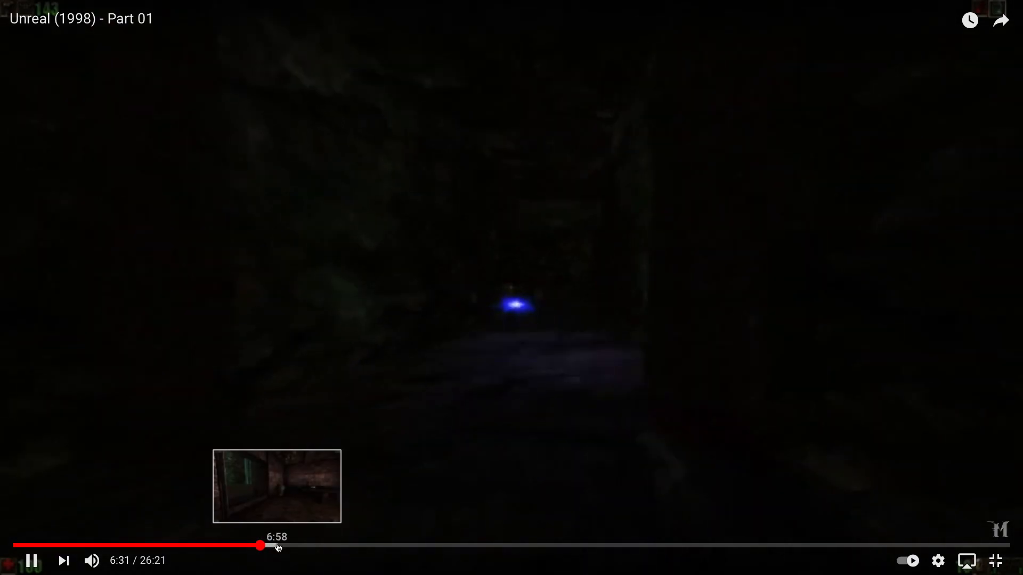
{"action": "left_click", "coordinate": [276, 545]}
{"action": "left_click", "coordinate": [289, 545]}
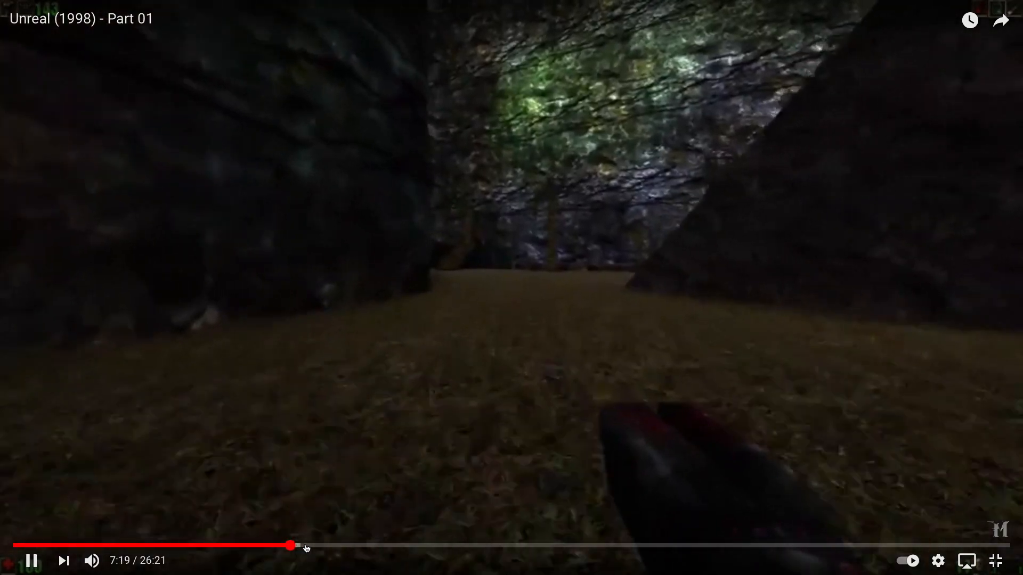
{"action": "left_click", "coordinate": [308, 545]}
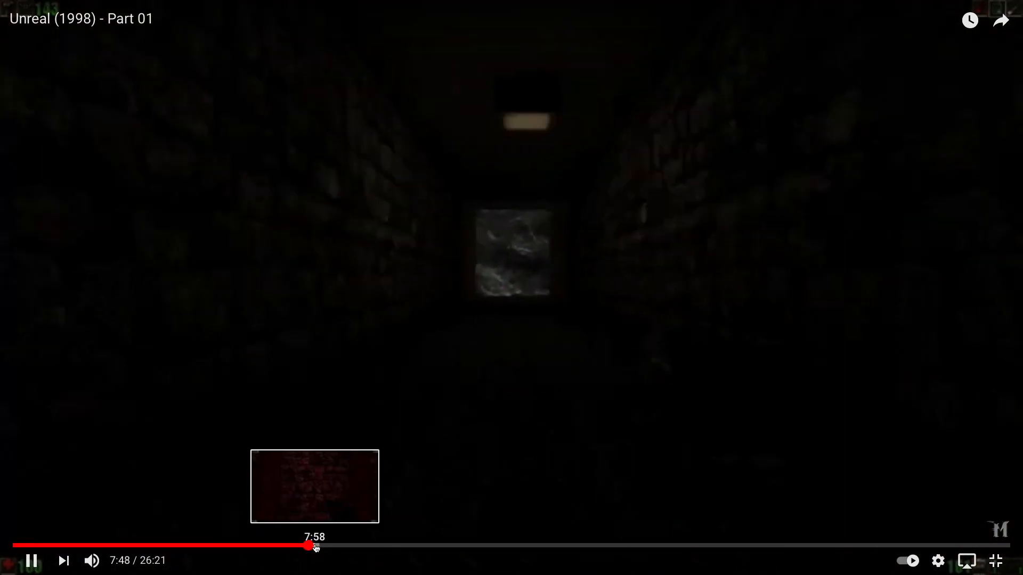
{"action": "left_click", "coordinate": [315, 545]}
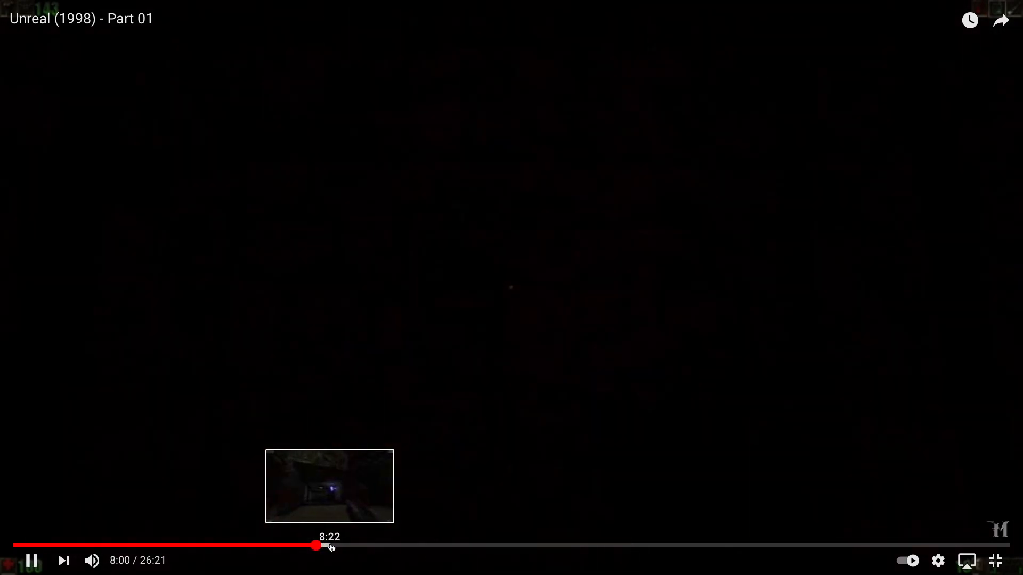
{"action": "left_click", "coordinate": [333, 545]}
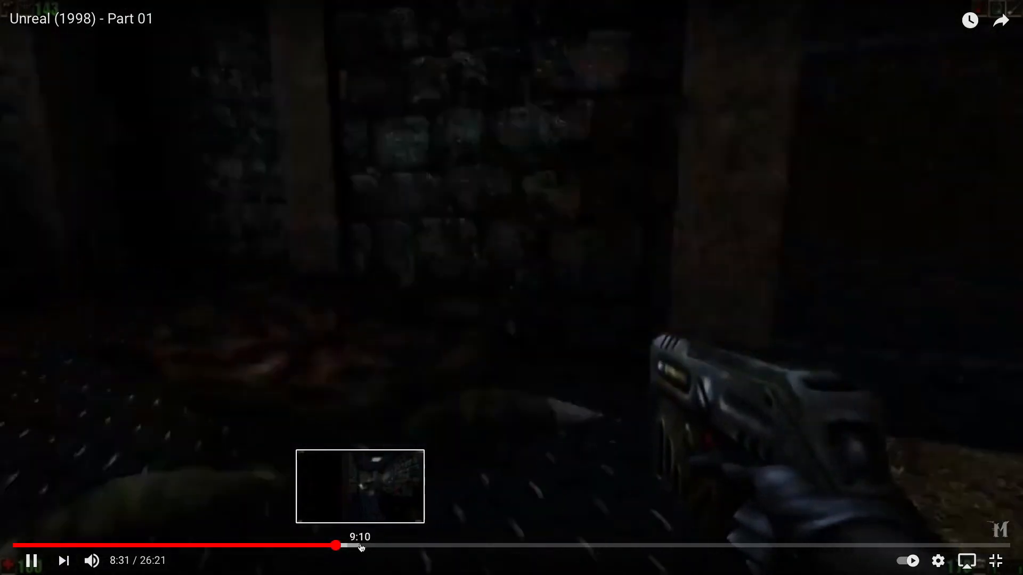
{"action": "left_click", "coordinate": [362, 546]}
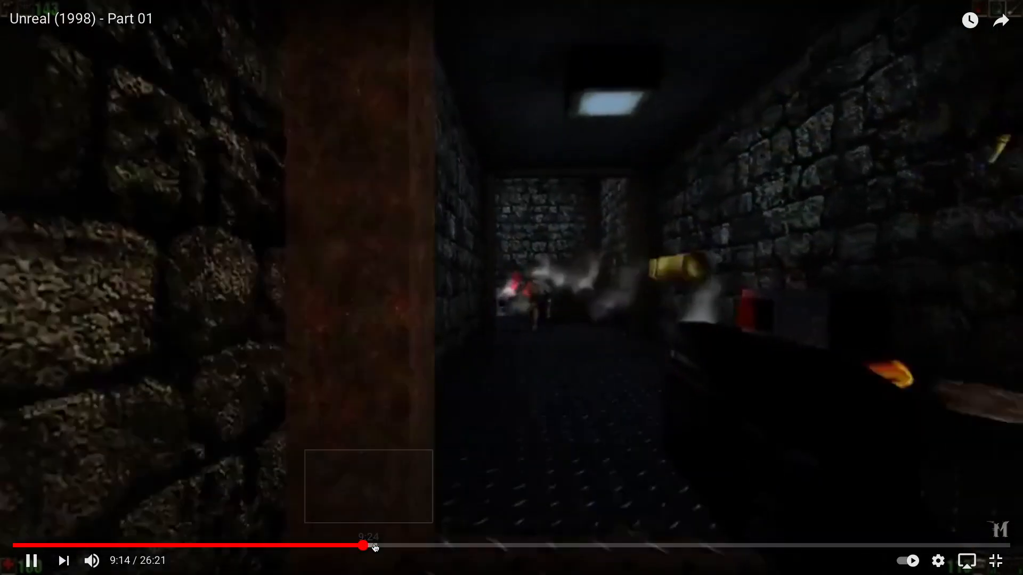
{"action": "left_click", "coordinate": [377, 546]}
{"action": "left_click", "coordinate": [387, 545]}
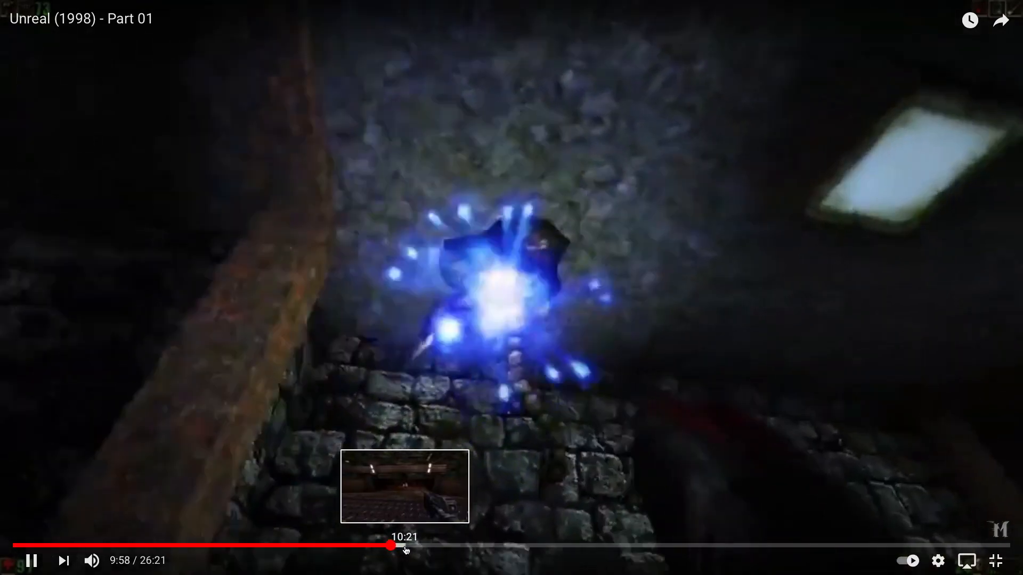
{"action": "left_click", "coordinate": [405, 545]}
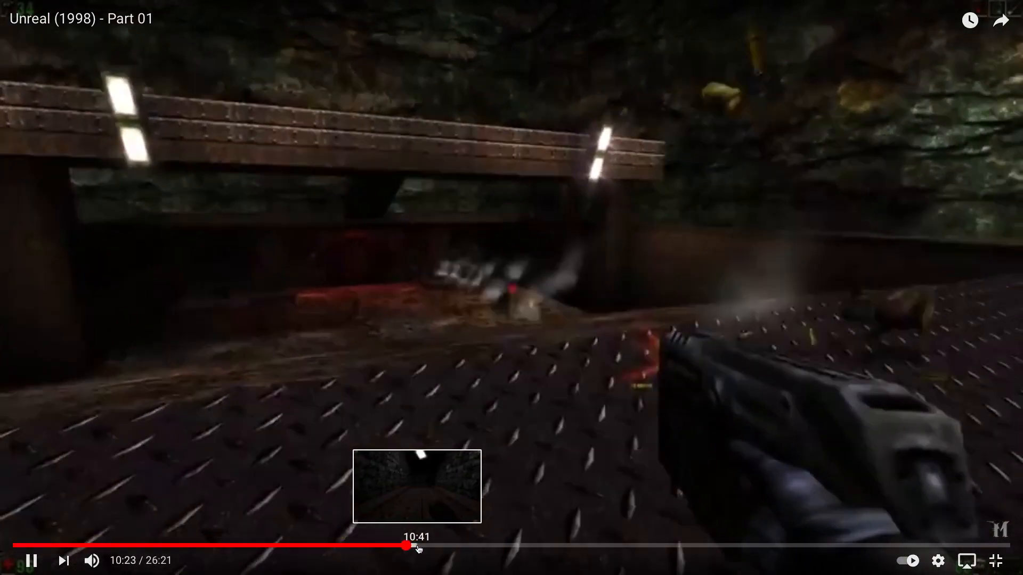
{"action": "left_click", "coordinate": [418, 546]}
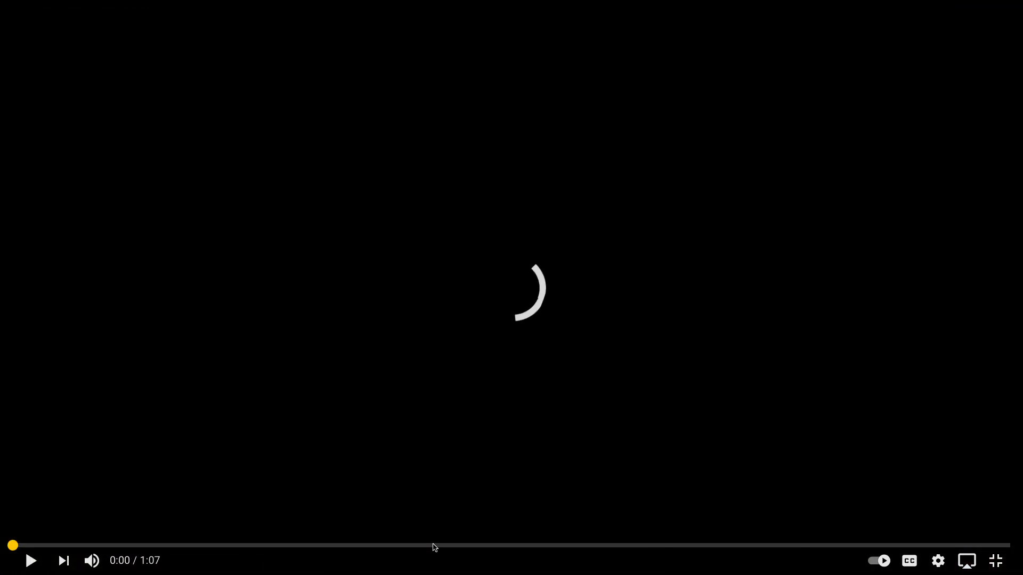
- Exit full-screen playback and close the Unreal (1998) - Part 01 video page
{"action": "key", "text": "Escape"}
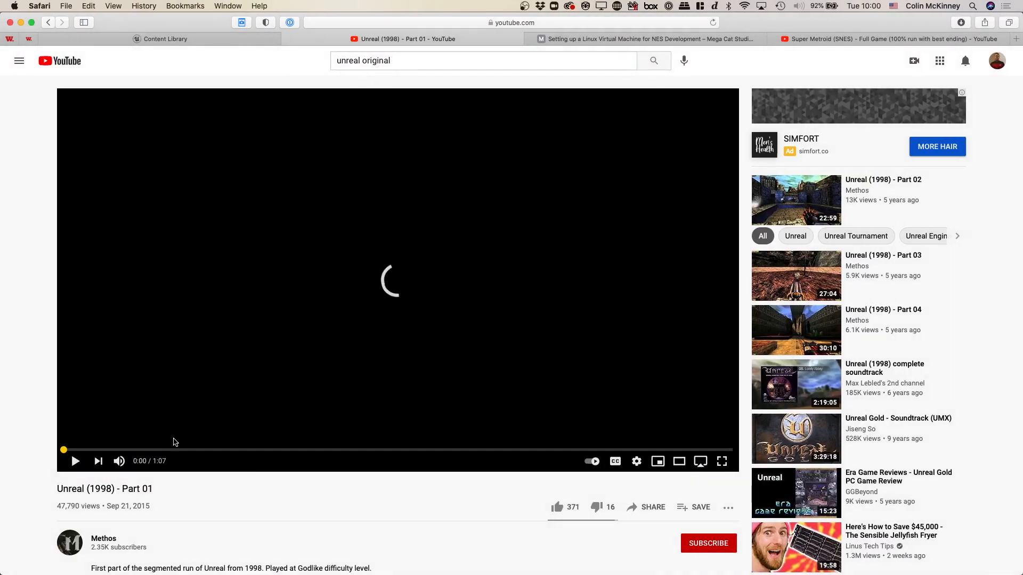
{"action": "left_click", "coordinate": [287, 38]}
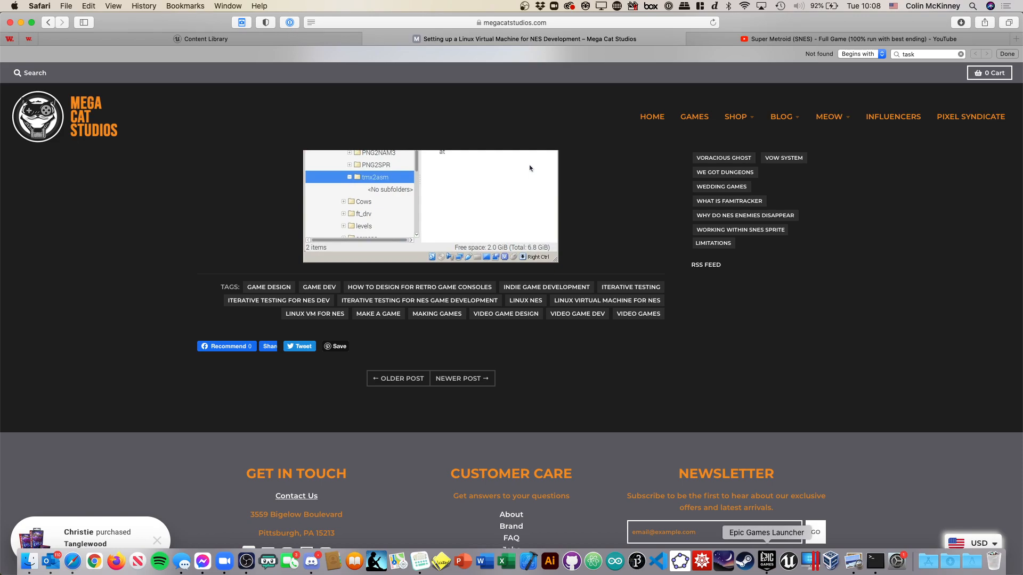
- Switch to the Epic Games Launcher and show the Learn resources for Unreal Engine
{"action": "left_click", "coordinate": [765, 558]}
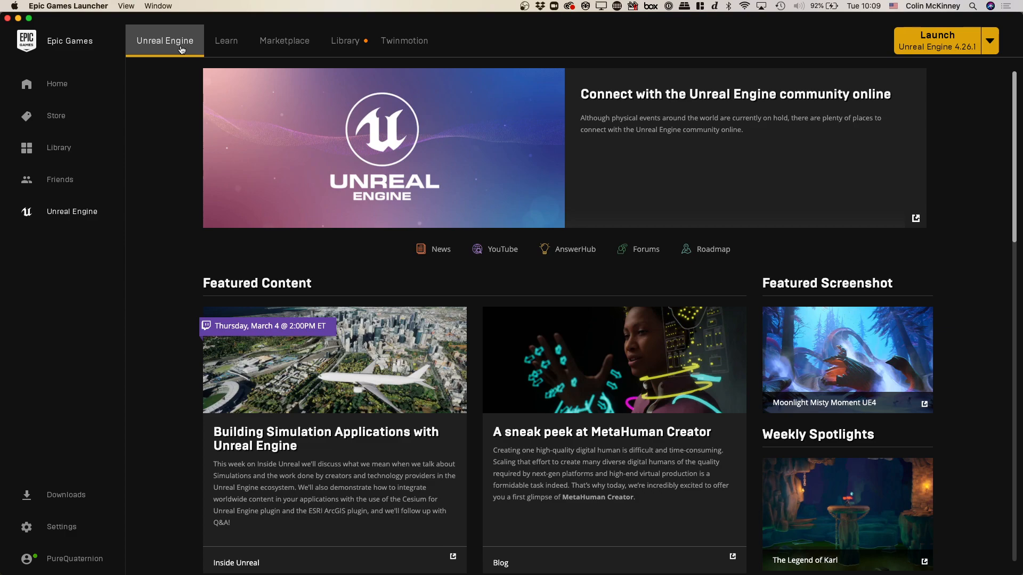
{"action": "left_click", "coordinate": [221, 45]}
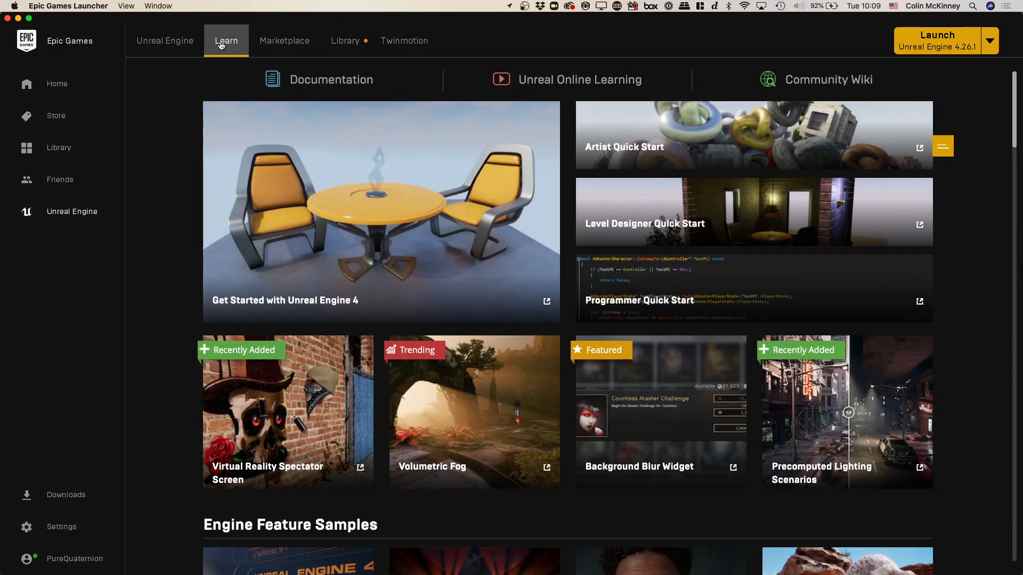
- Open the Unreal Engine Marketplace and list the free Epic Games Content
{"action": "left_click", "coordinate": [287, 48]}
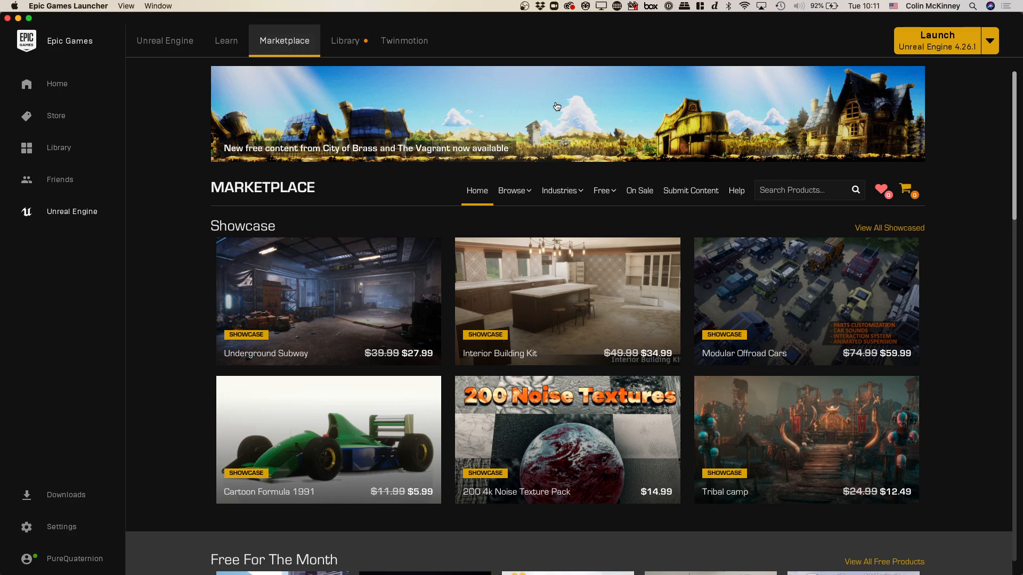
{"action": "left_click", "coordinate": [608, 194]}
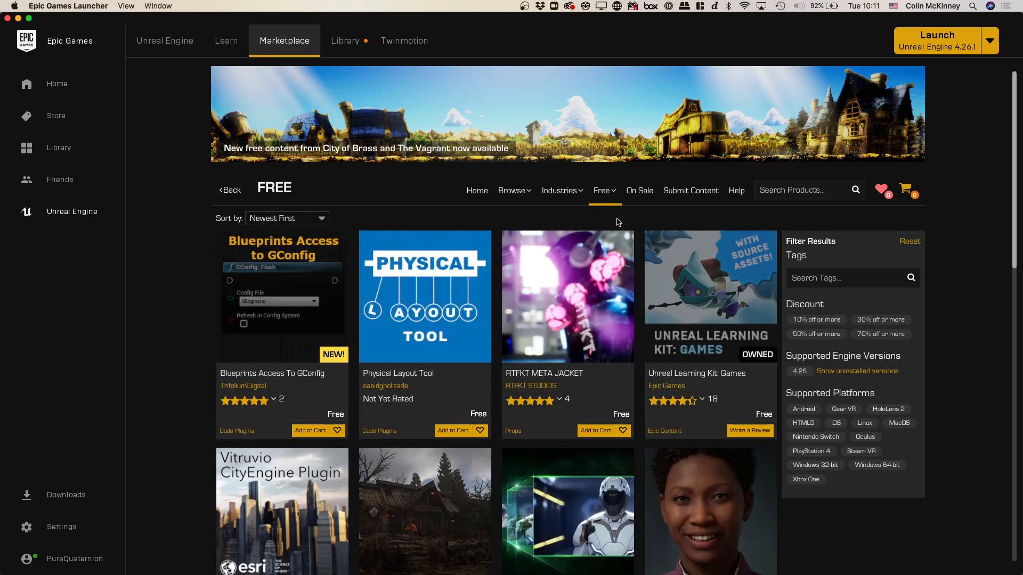
{"action": "mouse_move", "coordinate": [605, 193]}
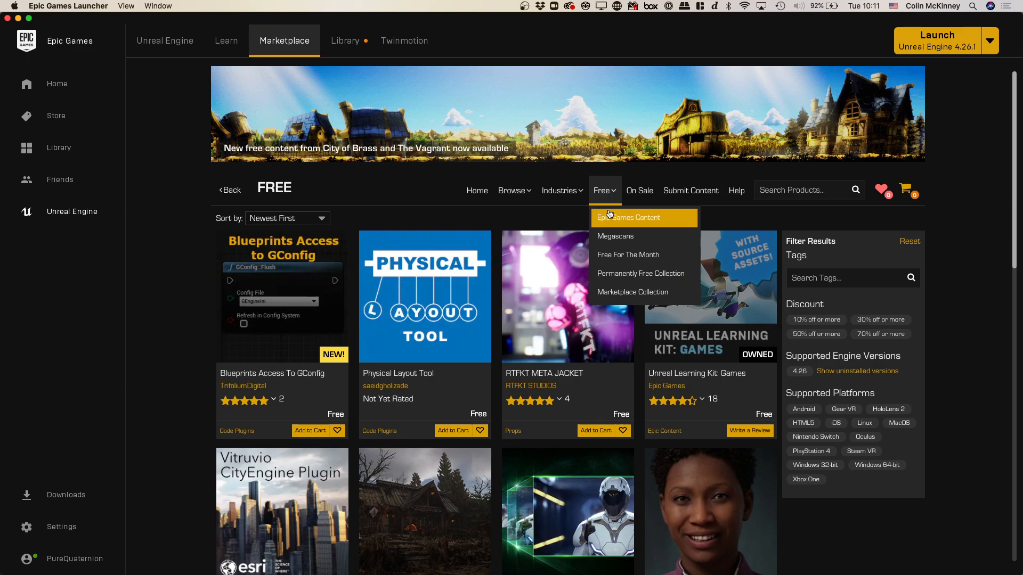
{"action": "left_click", "coordinate": [609, 215]}
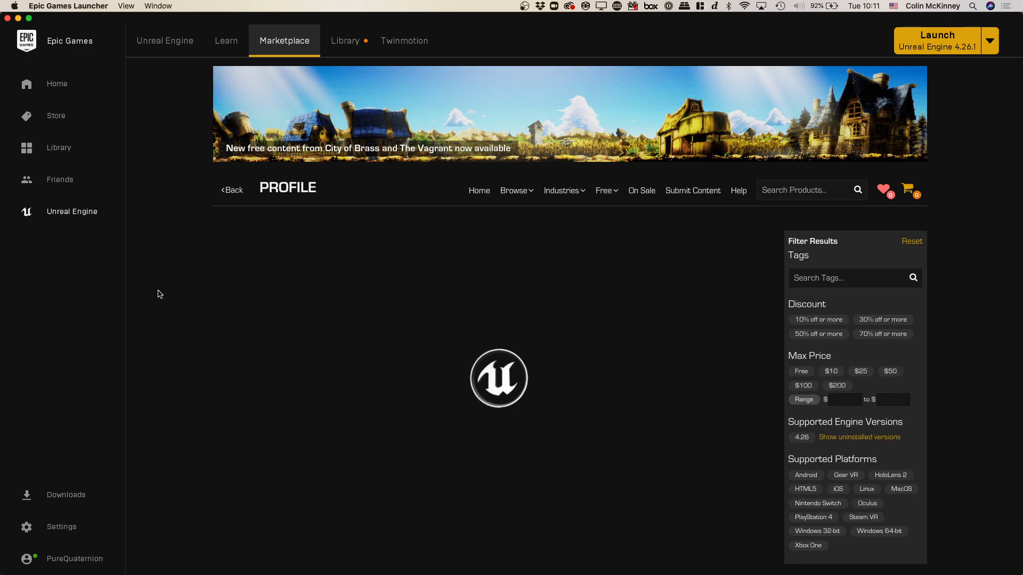
- Browse the first page of Epic Games' free Marketplace assets, down to the Edith Finch environments
{"action": "scroll", "coordinate": [171, 292], "scroll_direction": "down", "scroll_amount": 5}
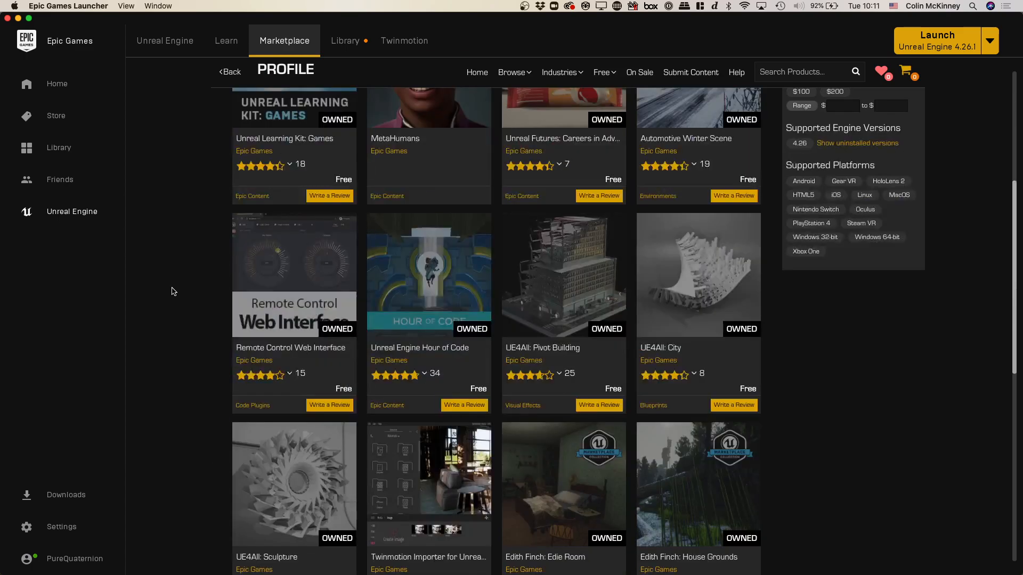
{"action": "scroll", "coordinate": [171, 292], "scroll_direction": "up", "scroll_amount": 5}
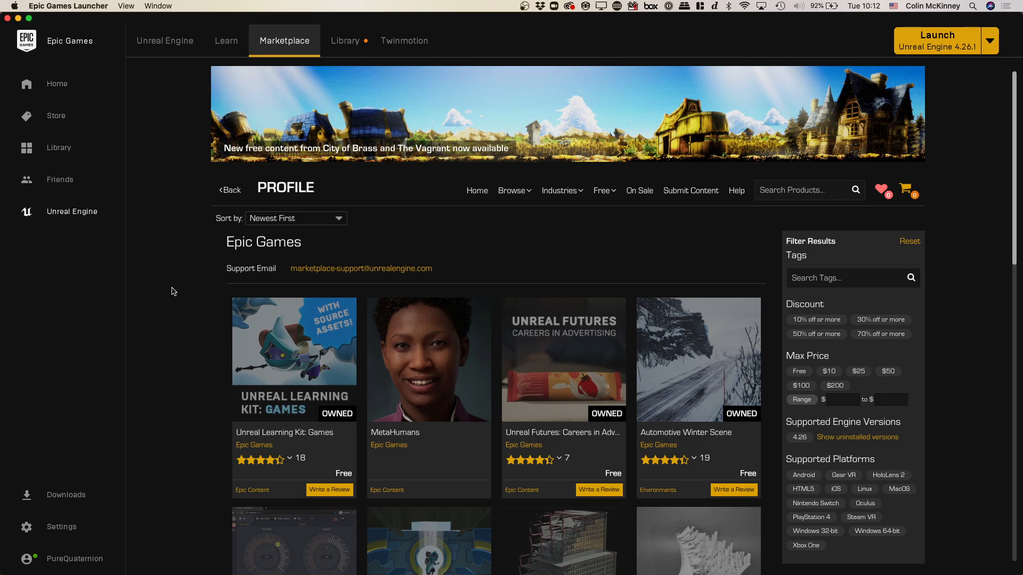
{"action": "scroll", "coordinate": [171, 291], "scroll_direction": "down", "scroll_amount": 3}
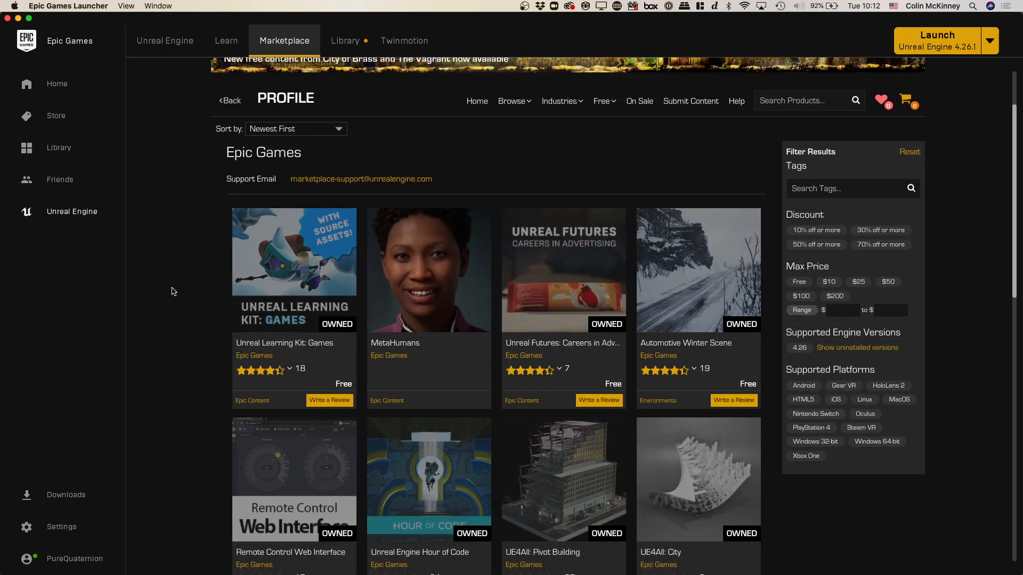
{"action": "scroll", "coordinate": [171, 292], "scroll_direction": "down", "scroll_amount": 10}
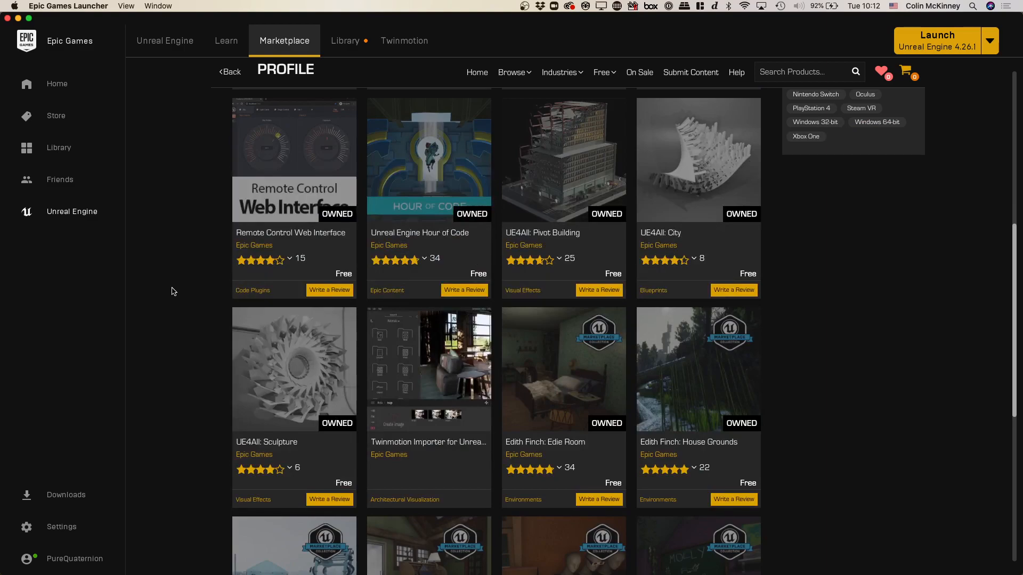
{"action": "scroll", "coordinate": [171, 291], "scroll_direction": "down", "scroll_amount": 6}
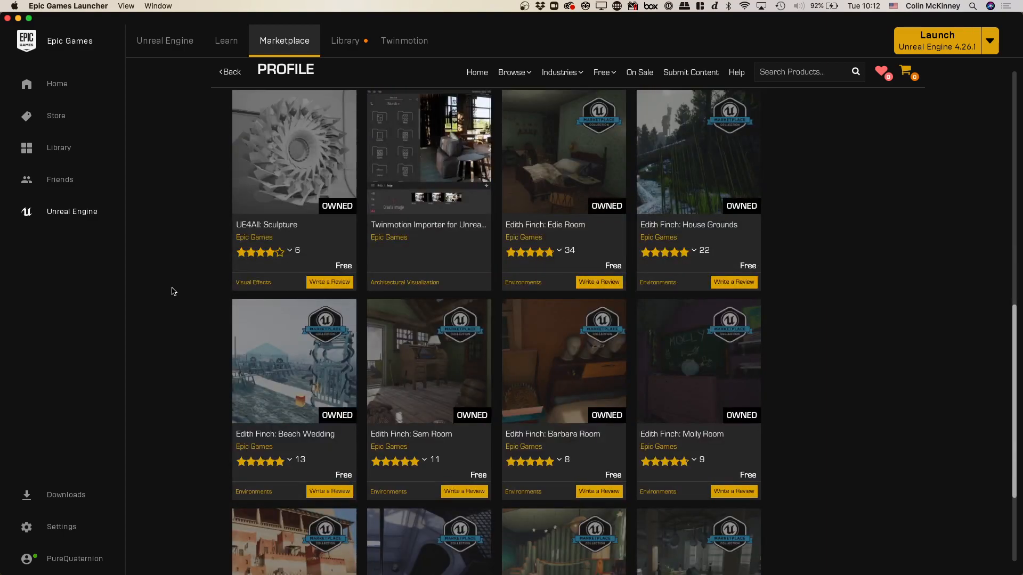
{"action": "scroll", "coordinate": [171, 292], "scroll_direction": "down", "scroll_amount": 5}
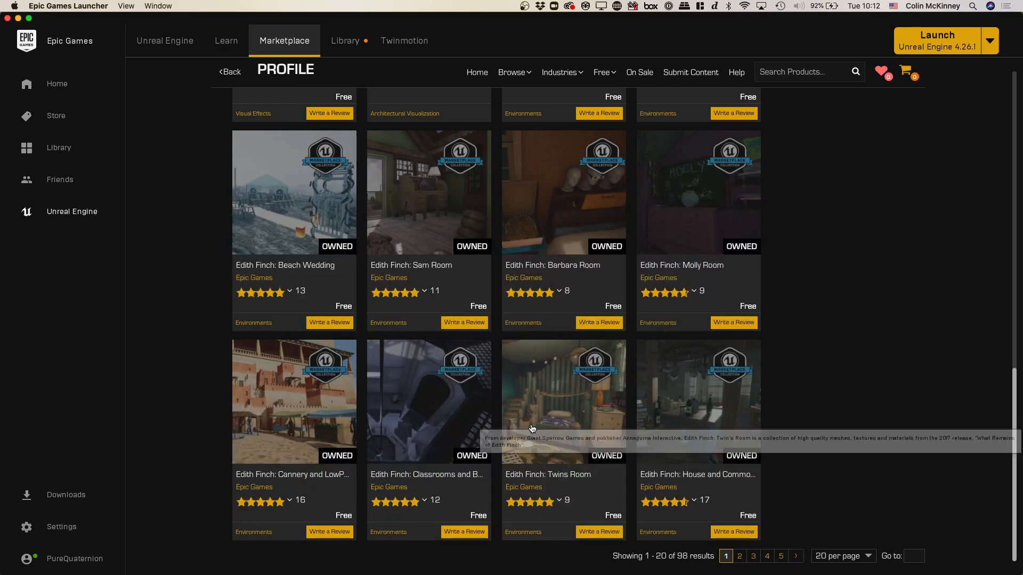
{"action": "scroll", "coordinate": [314, 417], "scroll_direction": "up", "scroll_amount": 10}
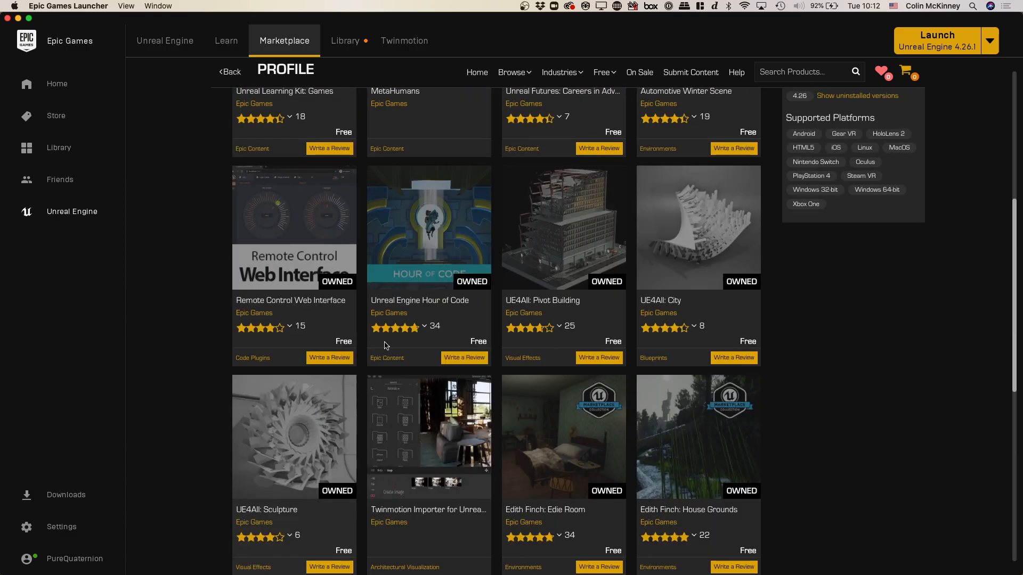
{"action": "scroll", "coordinate": [447, 256], "scroll_direction": "up", "scroll_amount": 5}
{"action": "scroll", "coordinate": [468, 269], "scroll_direction": "down", "scroll_amount": 20}
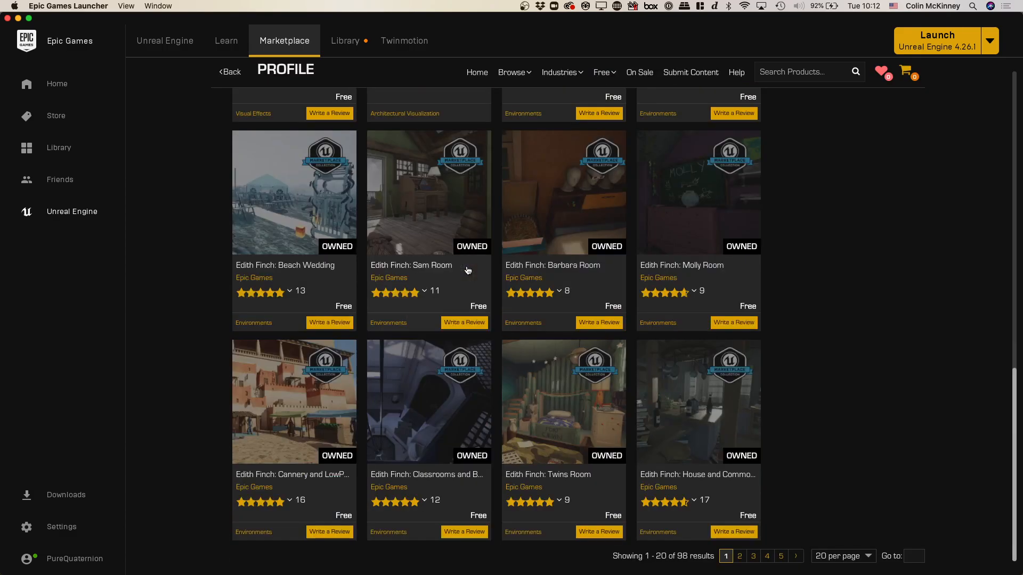
- Go to page 2 of the Epic Games assets and look through its items, including the Infinity Blade collections
{"action": "mouse_move", "coordinate": [733, 523]}
{"action": "left_click", "coordinate": [741, 556]}
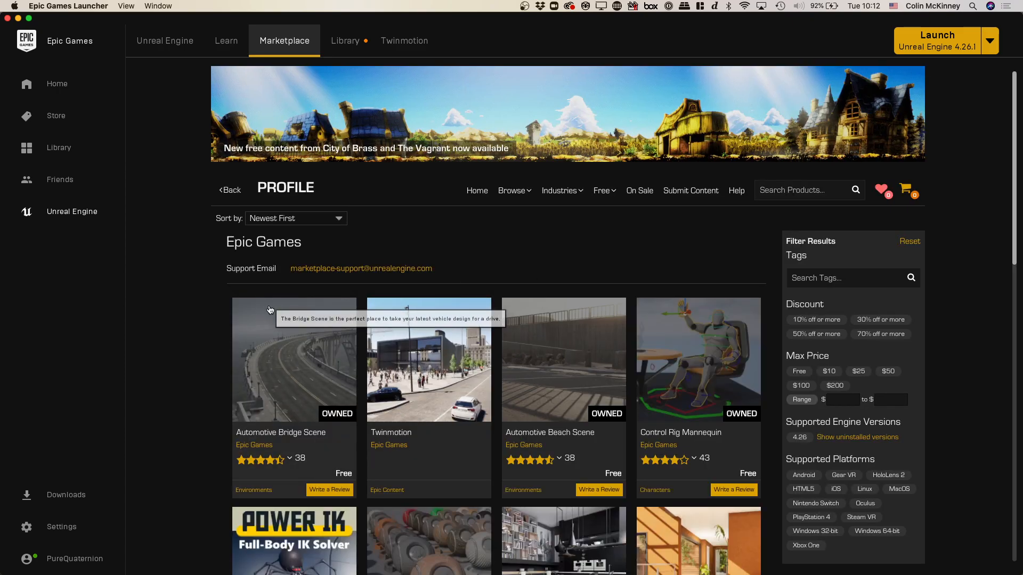
{"action": "scroll", "coordinate": [210, 350], "scroll_direction": "down", "scroll_amount": 15}
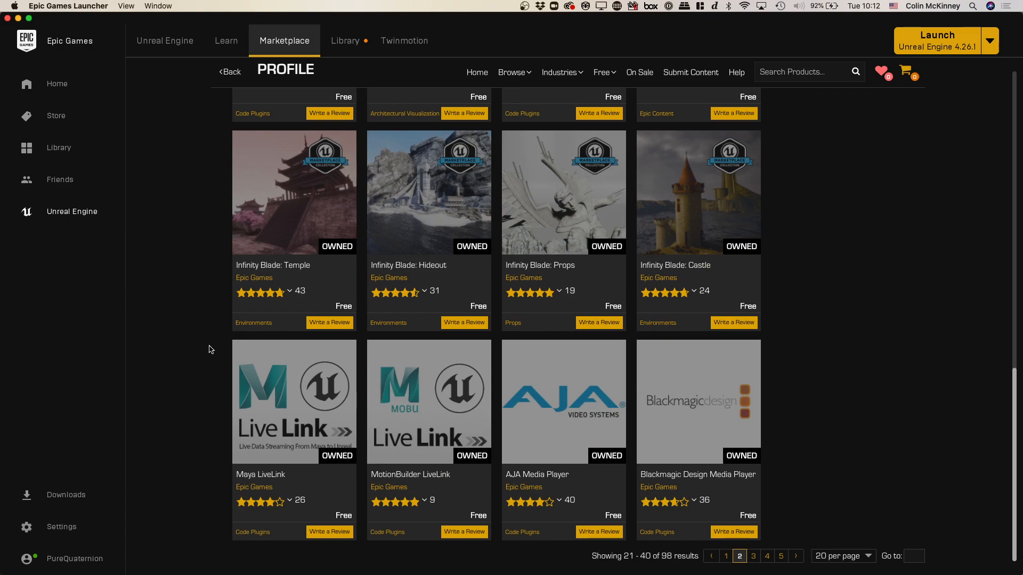
{"action": "scroll", "coordinate": [210, 349], "scroll_direction": "up", "scroll_amount": 2}
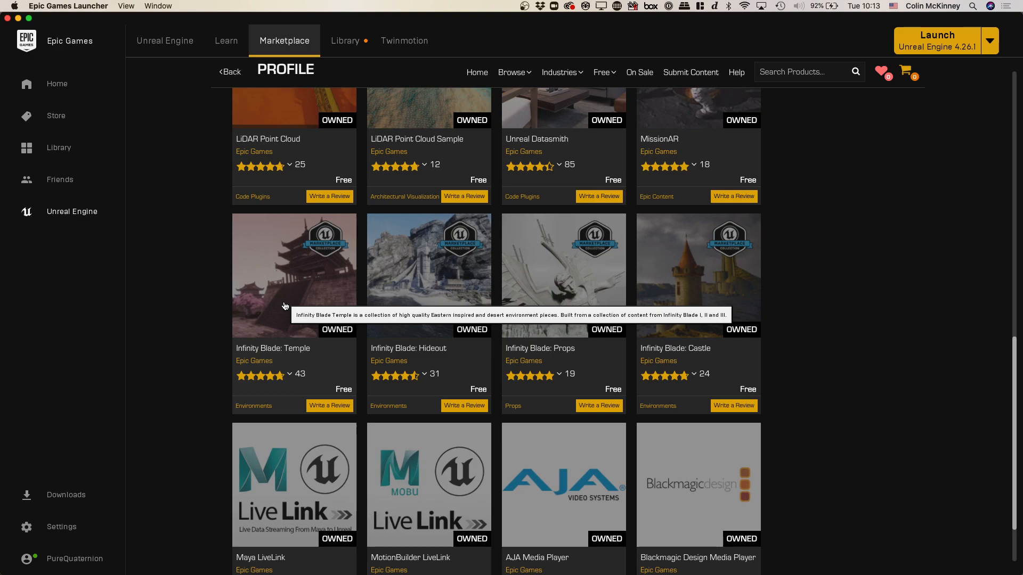
{"action": "scroll", "coordinate": [284, 305], "scroll_direction": "up", "scroll_amount": 15}
{"action": "mouse_move", "coordinate": [603, 197]}
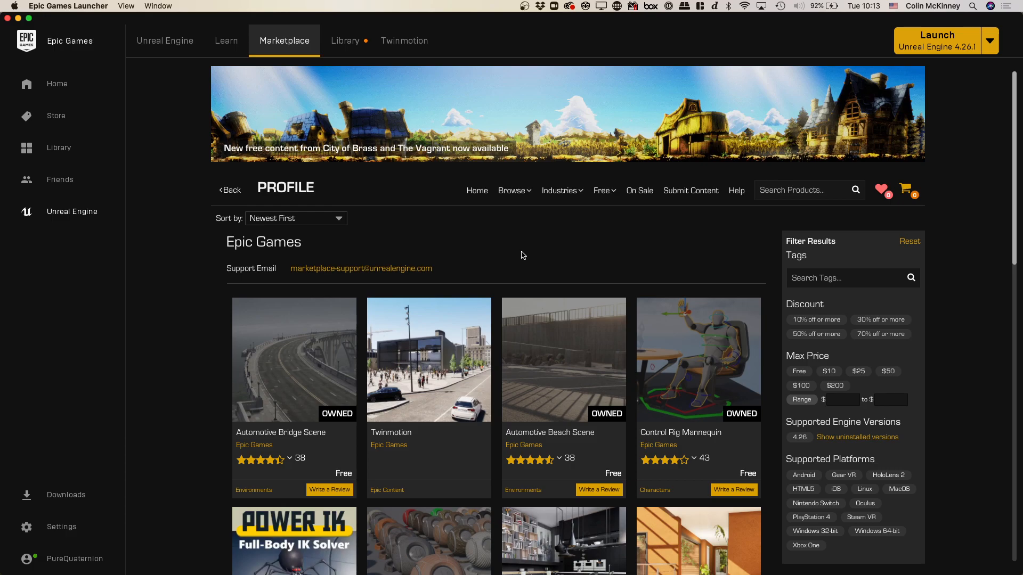
- Show the Unreal Engine library and launch engine version 4.26.1
{"action": "left_click", "coordinate": [345, 49]}
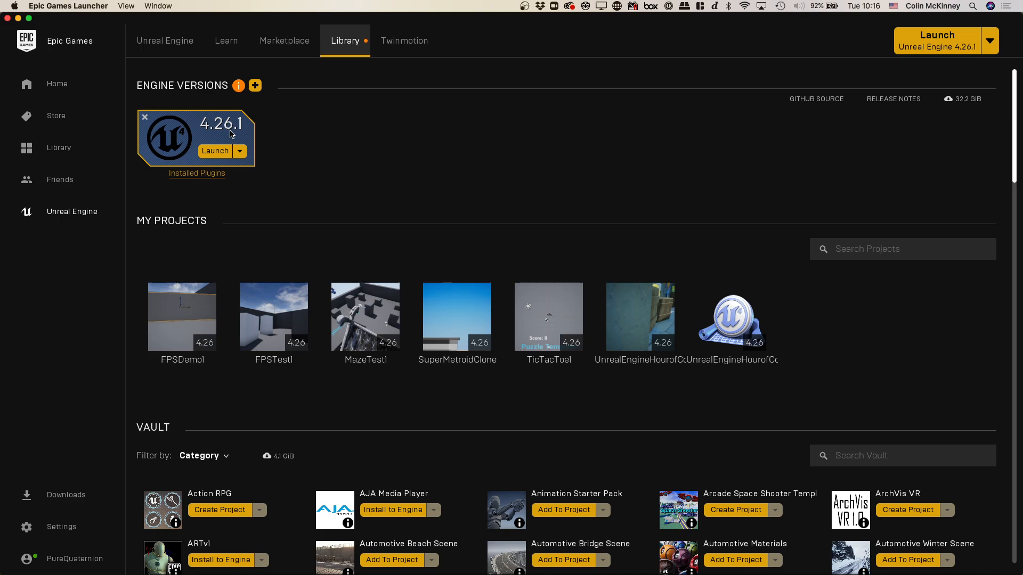
{"action": "left_click", "coordinate": [207, 152]}
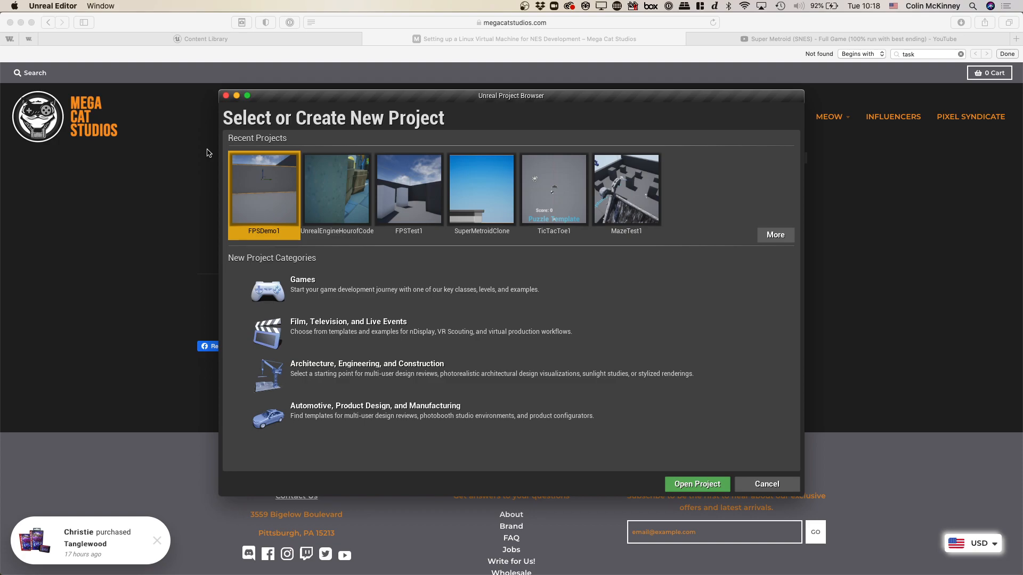
- Open the macOS Sound preferences and select USB PnP Audio Device as the sound input
{"action": "left_click", "coordinate": [799, 5]}
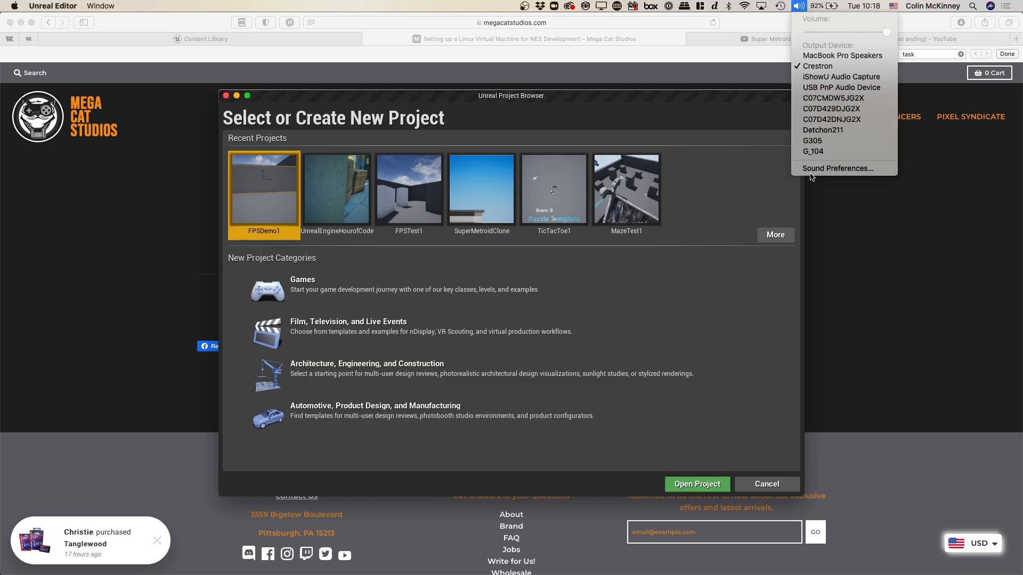
{"action": "left_click", "coordinate": [812, 168]}
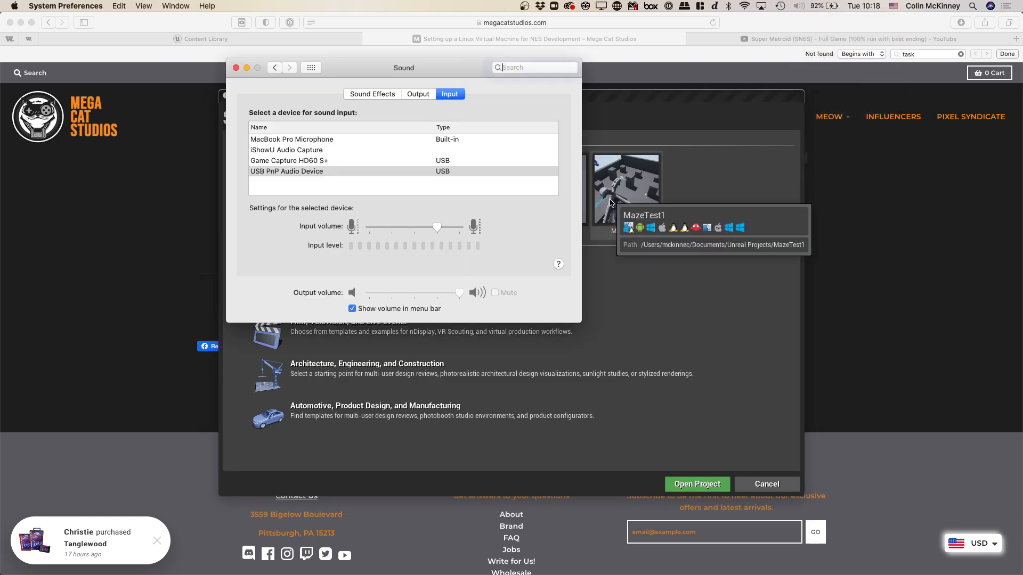
{"action": "left_click", "coordinate": [356, 170]}
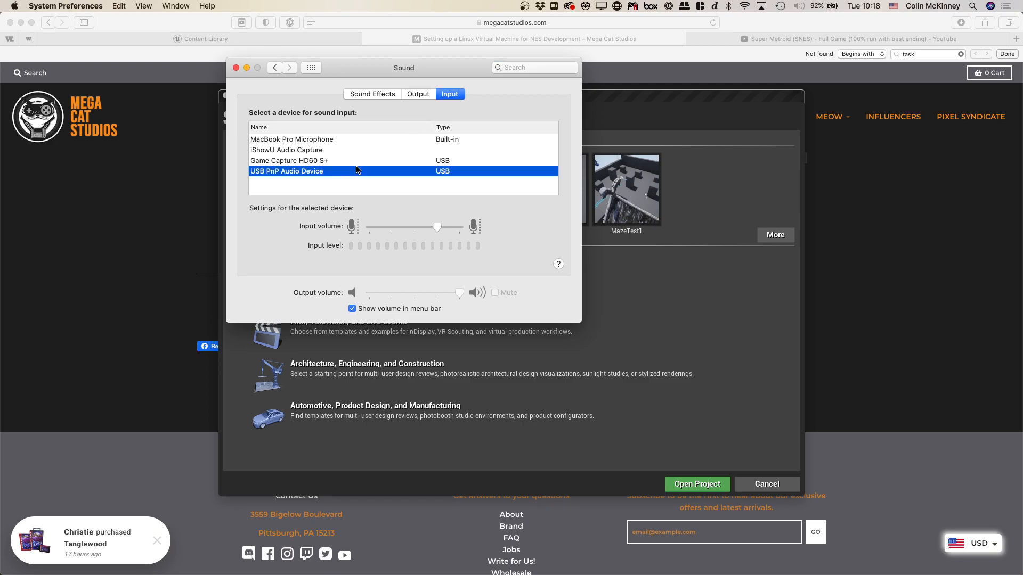
- Close the Sound preferences and set up a new Games project based on the First Person template
{"action": "left_click", "coordinate": [236, 67]}
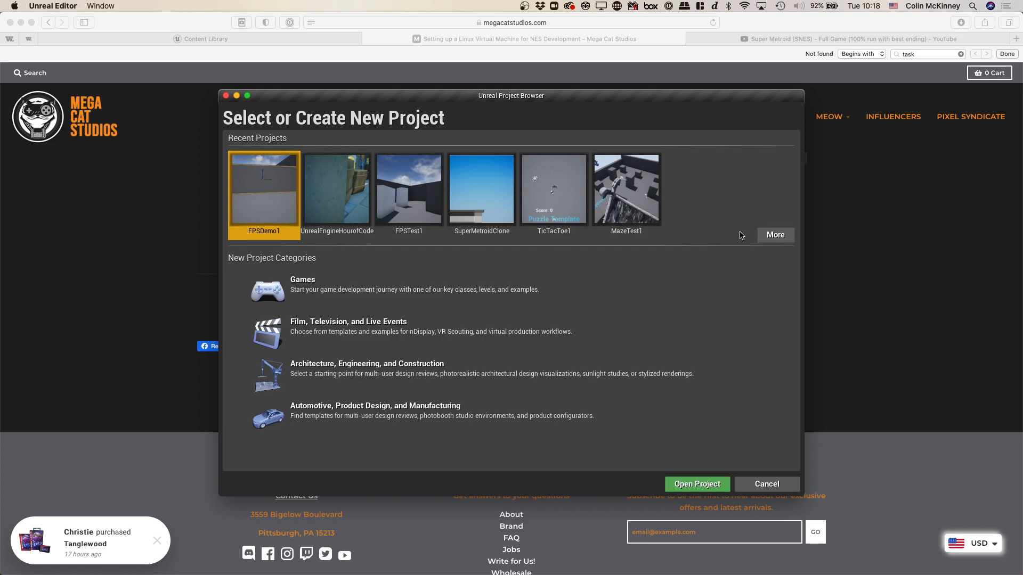
{"action": "left_click", "coordinate": [270, 296]}
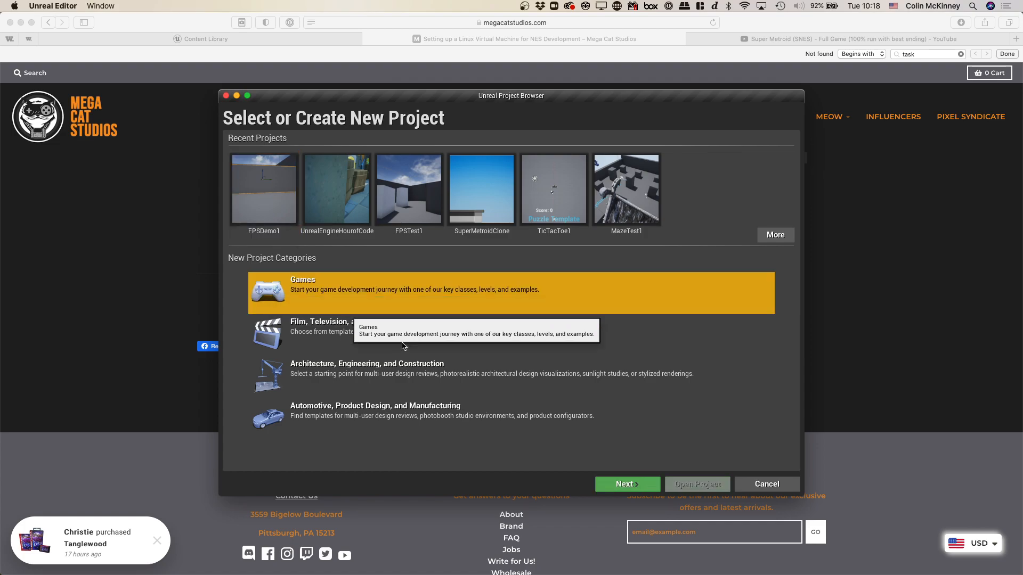
{"action": "left_click", "coordinate": [627, 485]}
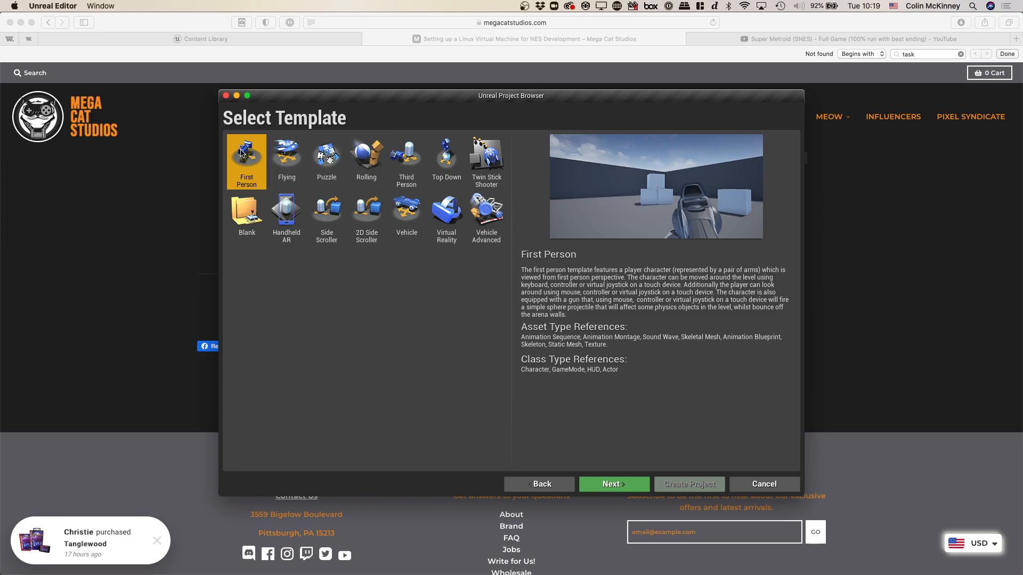
{"action": "left_click", "coordinate": [613, 479]}
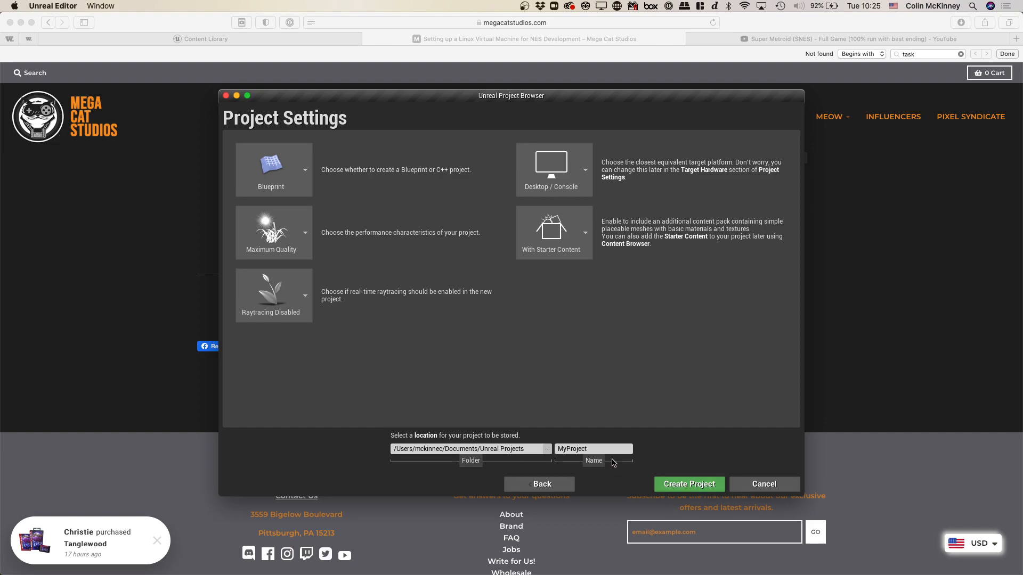
- Create the project under the name FPSDemo2 with the default project settings, and dismiss the plugins notification once the editor loads
{"action": "left_click", "coordinate": [609, 449]}
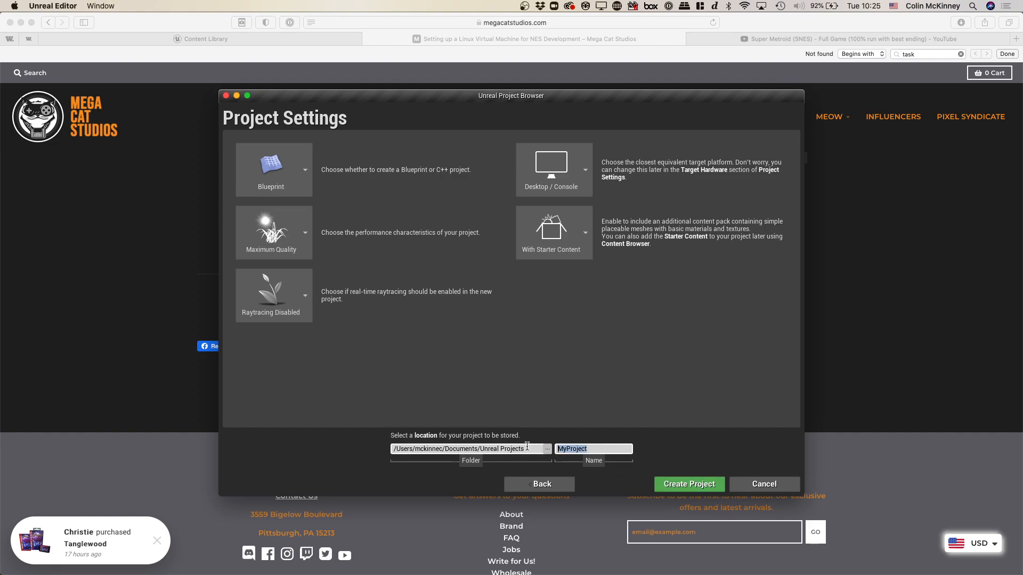
{"action": "type", "text": "FPSDemo2"}
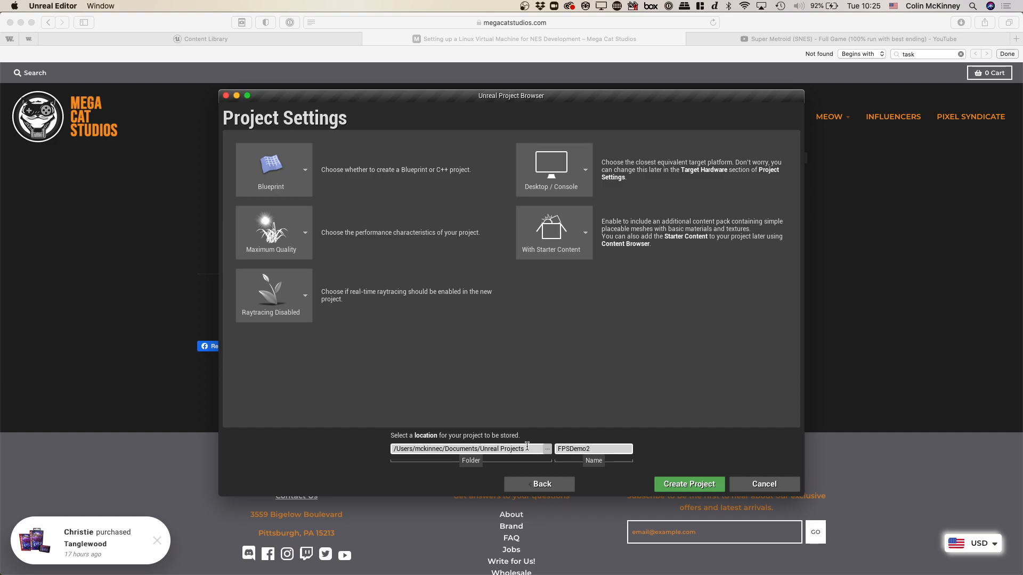
{"action": "left_click", "coordinate": [674, 485]}
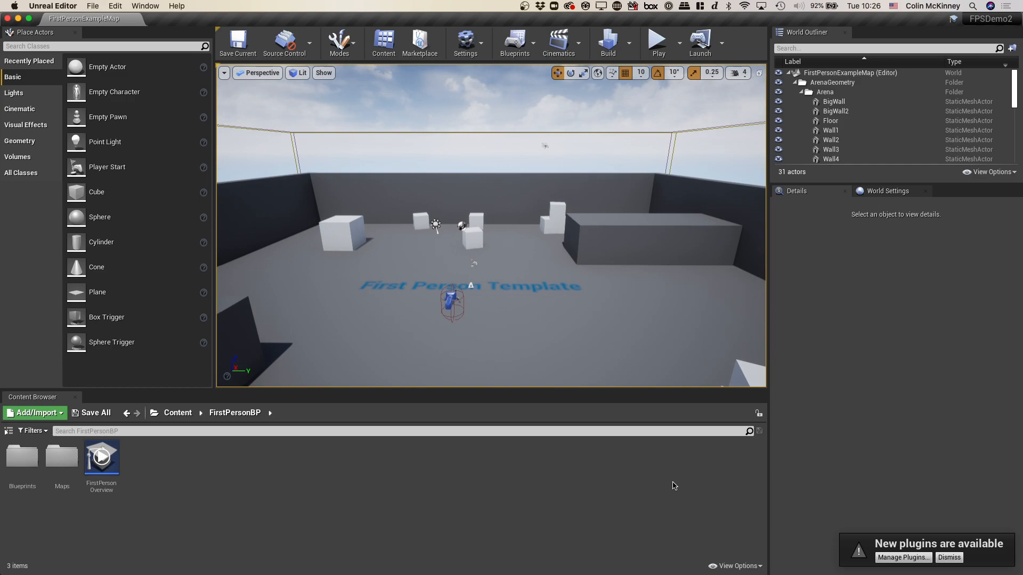
{"action": "left_click", "coordinate": [957, 558]}
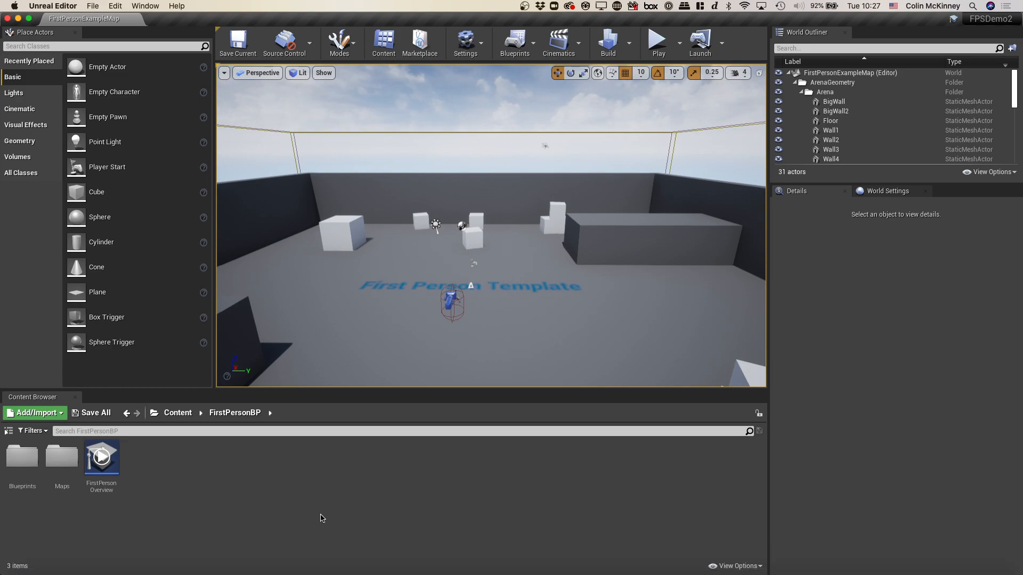
- Play the First Person example map in the viewport and walk the character around the arena
{"action": "left_click", "coordinate": [550, 314]}
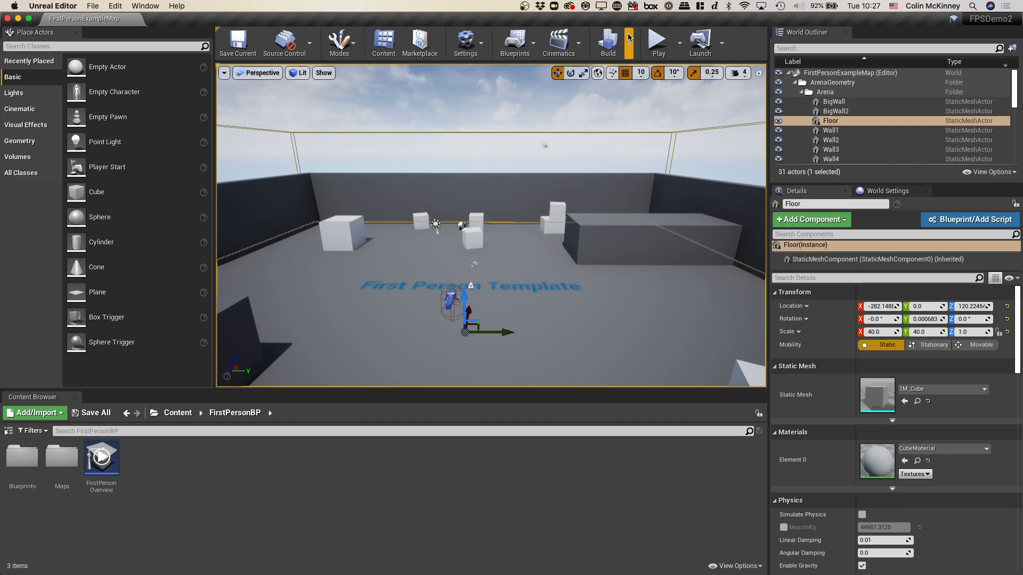
{"action": "left_click", "coordinate": [655, 46]}
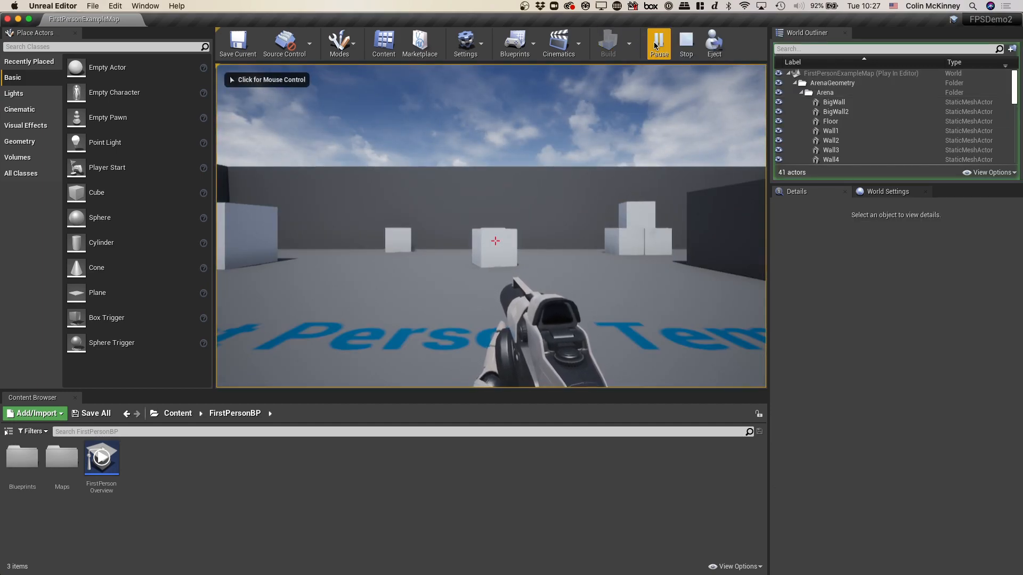
{"action": "left_click", "coordinate": [623, 128]}
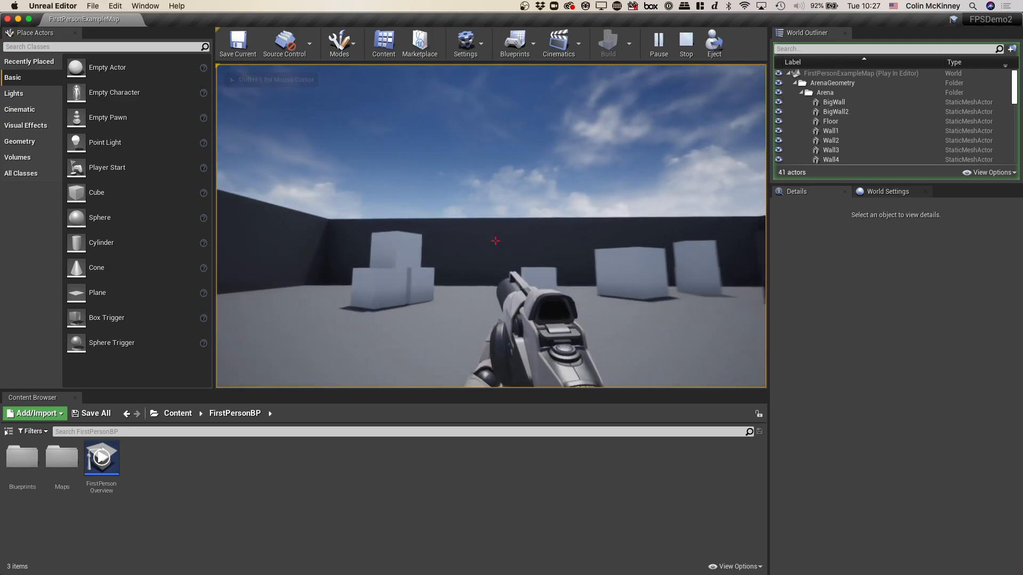
{"action": "key", "text": "a"}
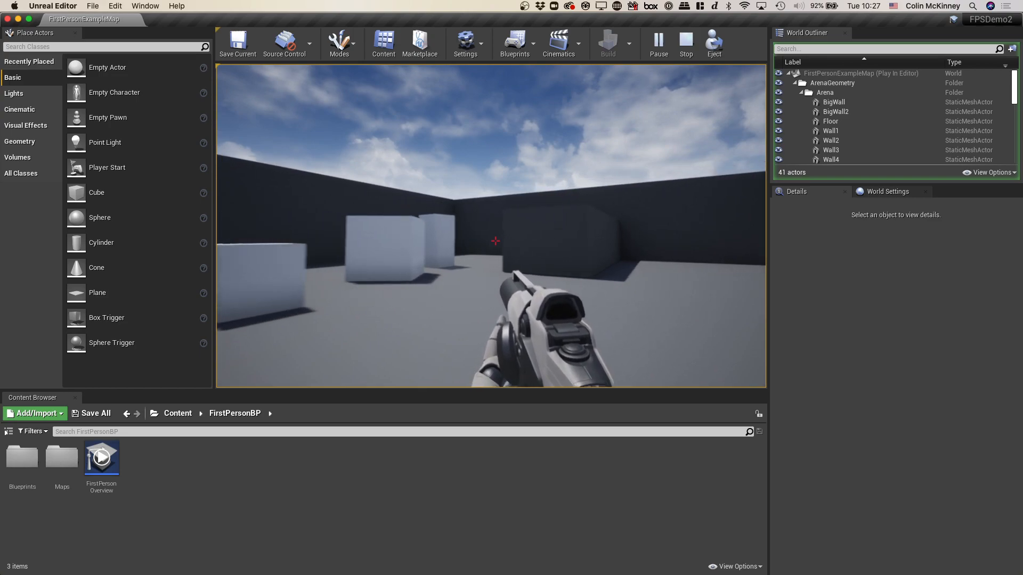
{"action": "key", "text": "w"}
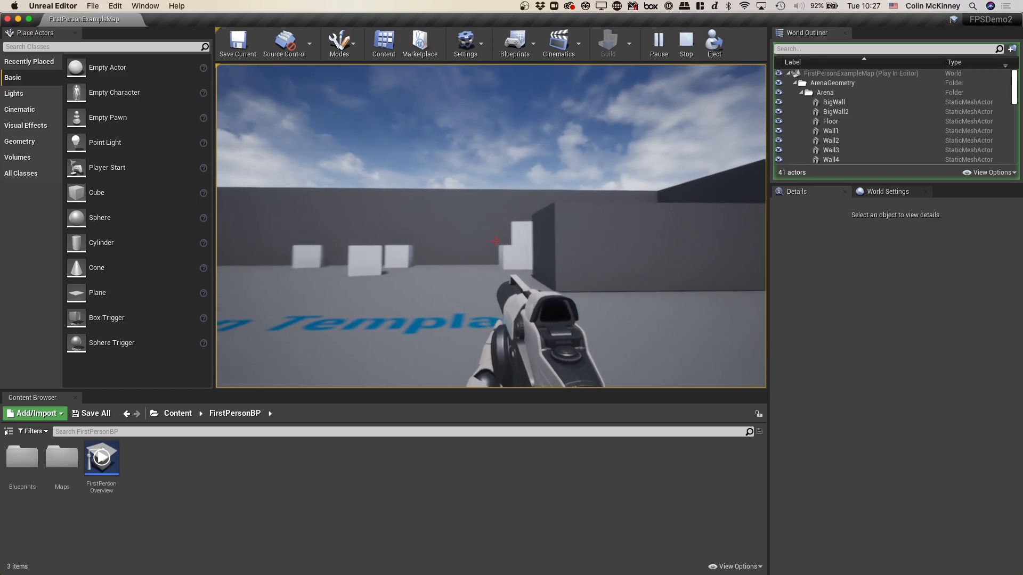
{"action": "key", "text": "w"}
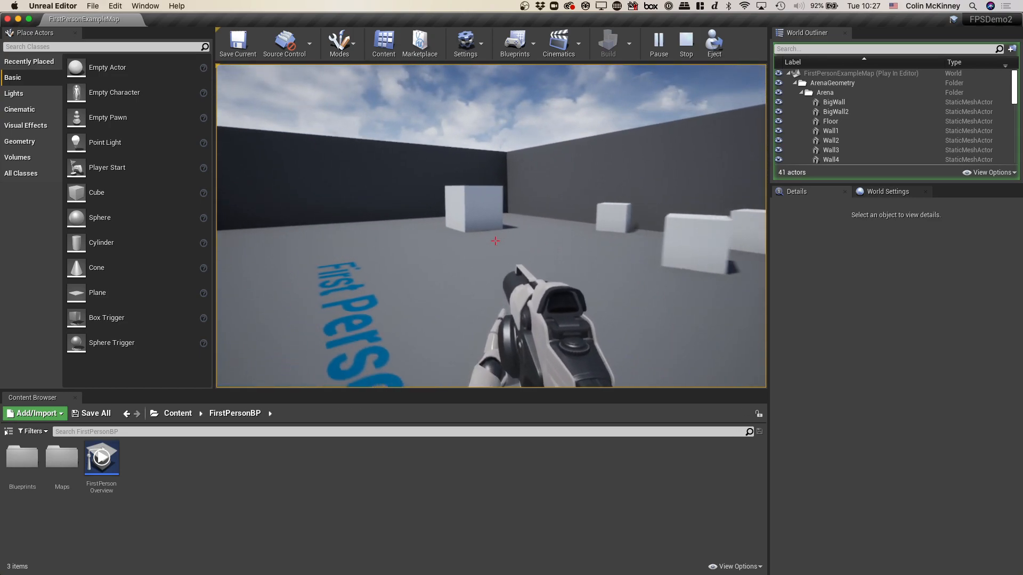
- Test the gun by firing a series of projectiles toward the arena walls while turning and backing up
{"action": "left_click", "coordinate": [495, 240]}
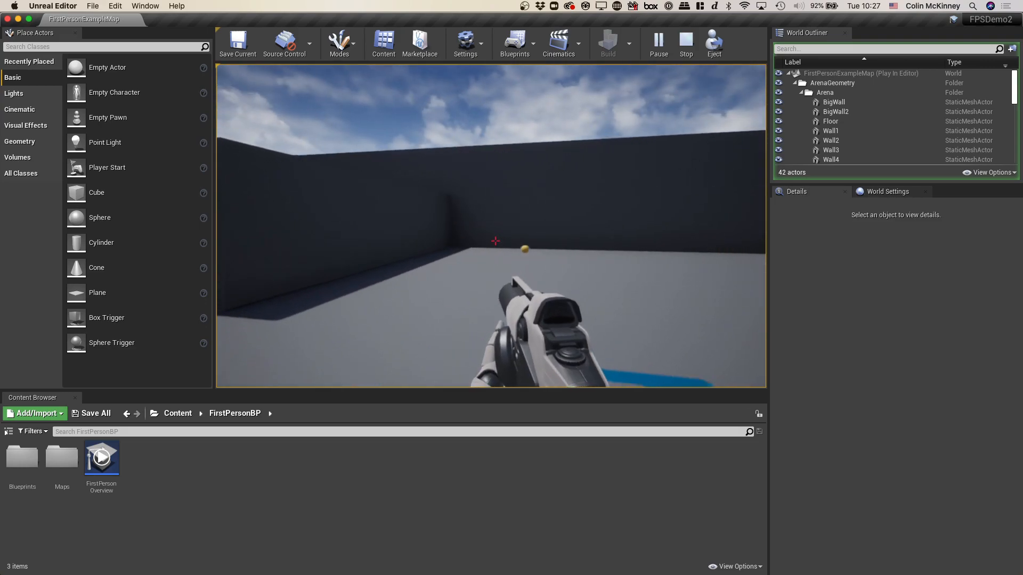
{"action": "left_click", "coordinate": [495, 241]}
{"action": "left_click", "coordinate": [495, 242]}
{"action": "left_click", "coordinate": [495, 241]}
{"action": "left_click", "coordinate": [495, 241]}
{"action": "left_click", "coordinate": [496, 241]}
{"action": "left_click", "coordinate": [496, 241]}
{"action": "left_click", "coordinate": [495, 241]}
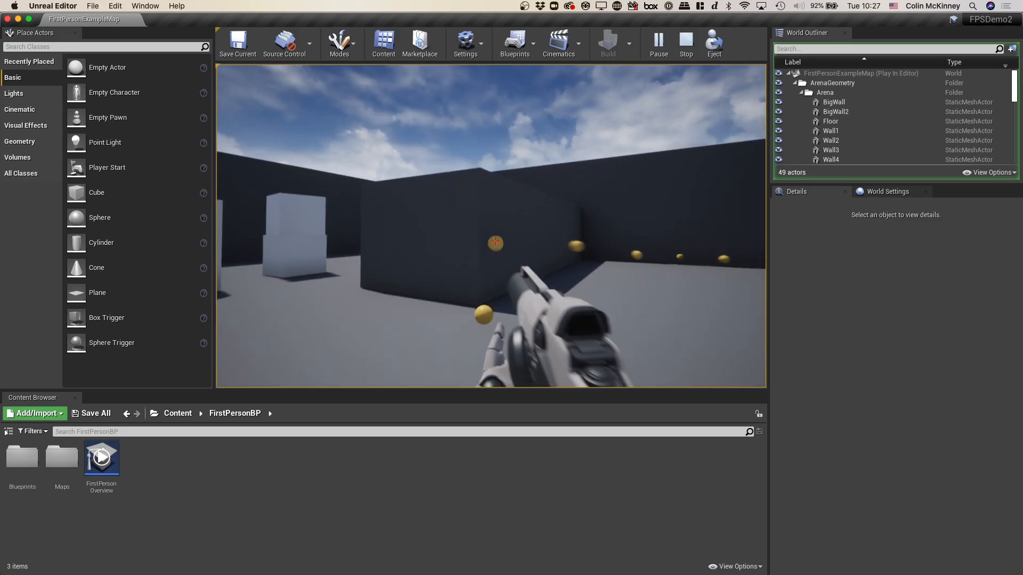
{"action": "key", "text": "s"}
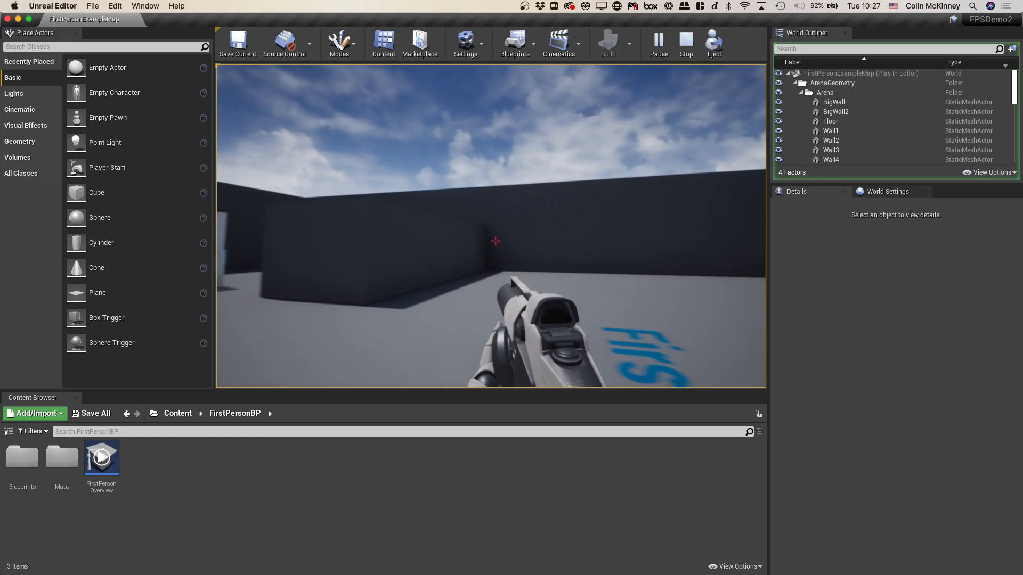
- Shoot at the white cubes around the arena to test their physics, and end the play session
{"action": "left_click", "coordinate": [496, 241]}
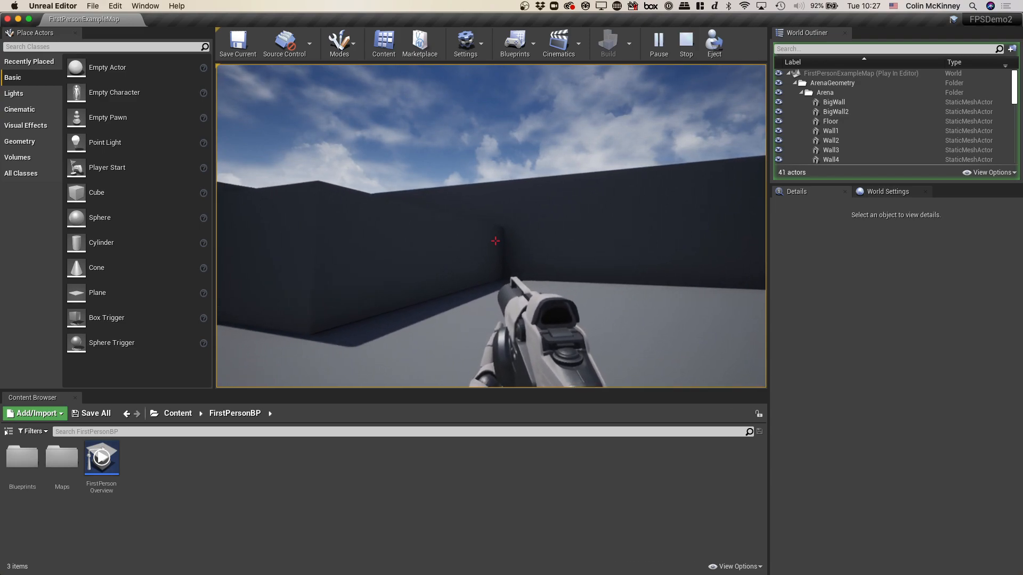
{"action": "left_click", "coordinate": [495, 242]}
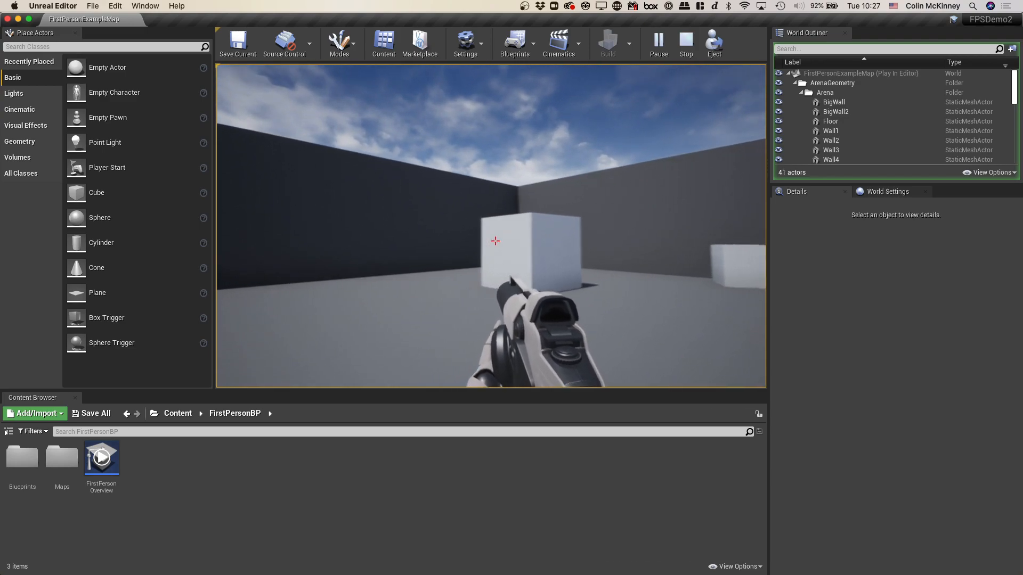
{"action": "left_click", "coordinate": [496, 241]}
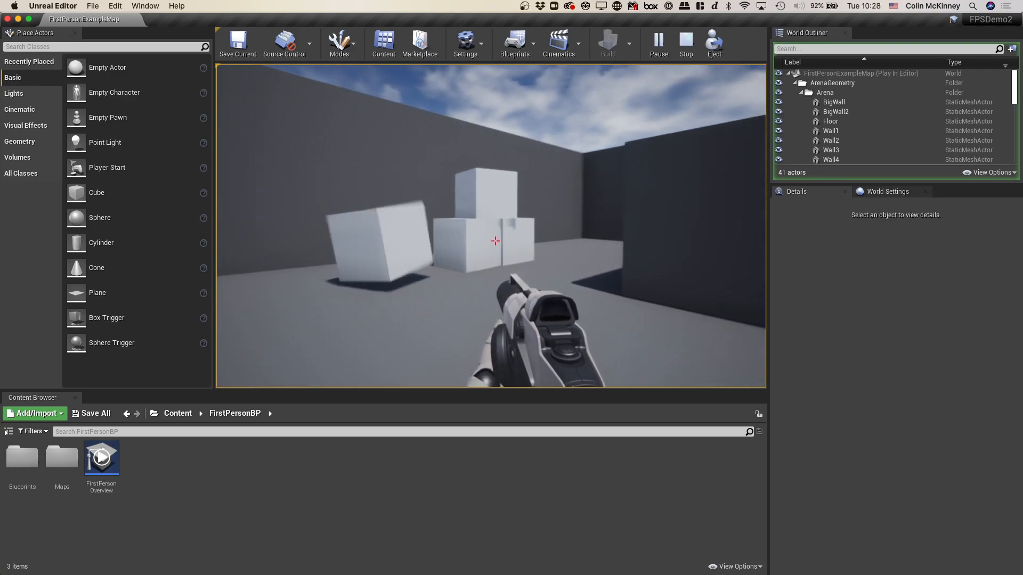
{"action": "left_click", "coordinate": [495, 242]}
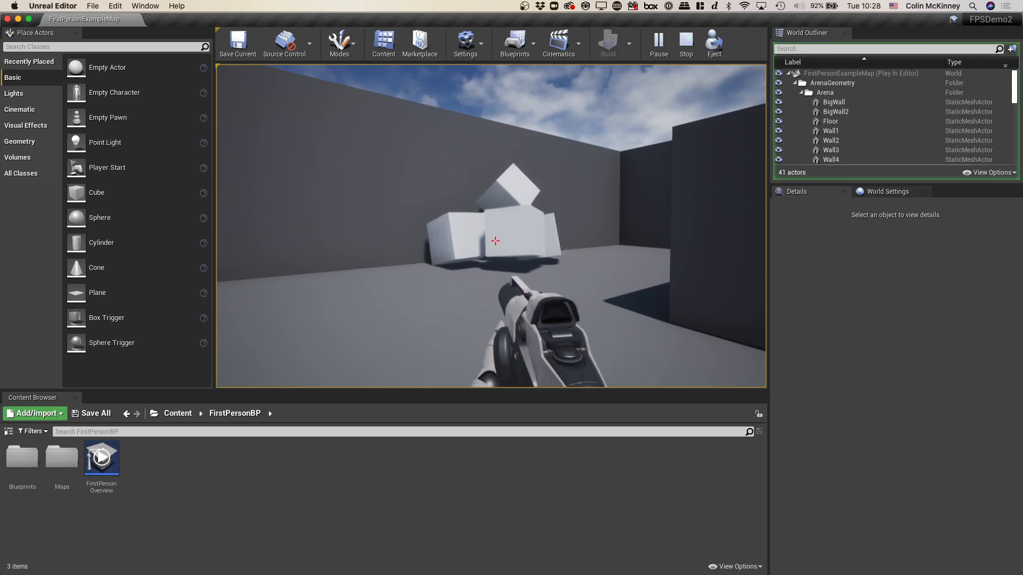
{"action": "key", "text": "w"}
{"action": "left_click", "coordinate": [495, 241]}
{"action": "left_click", "coordinate": [496, 241]}
{"action": "key", "text": "w"}
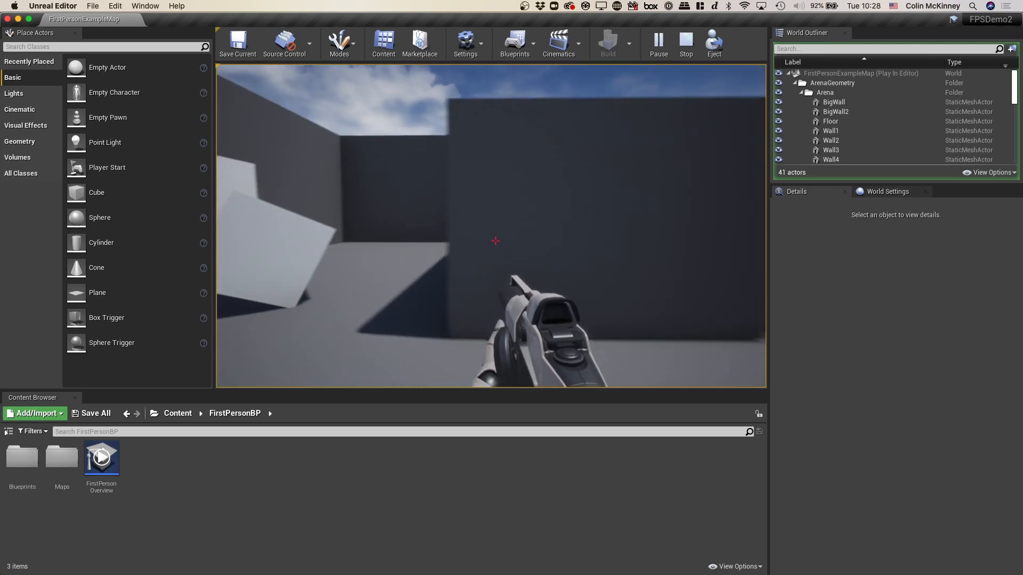
{"action": "left_click", "coordinate": [495, 241]}
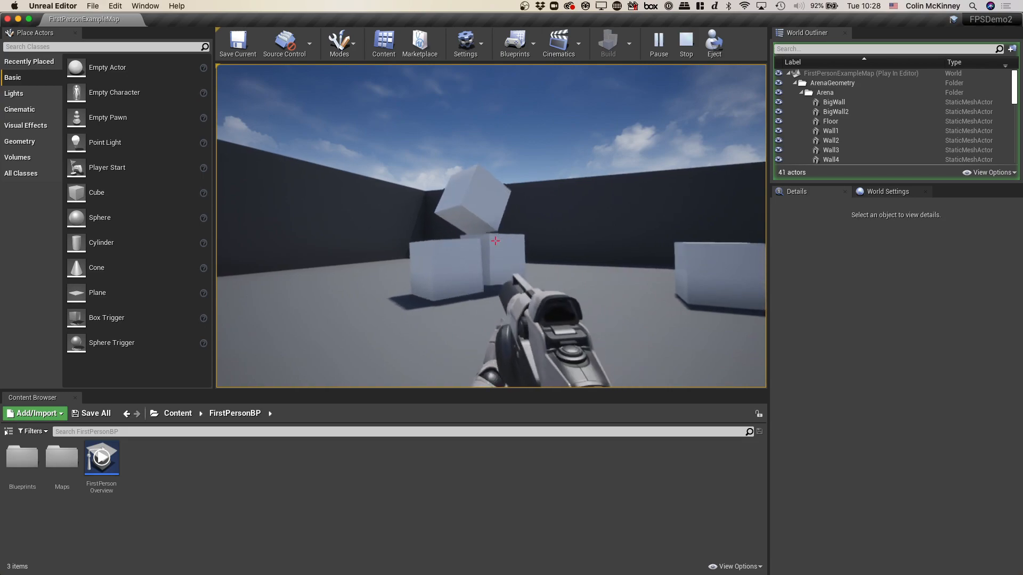
{"action": "key", "text": "w"}
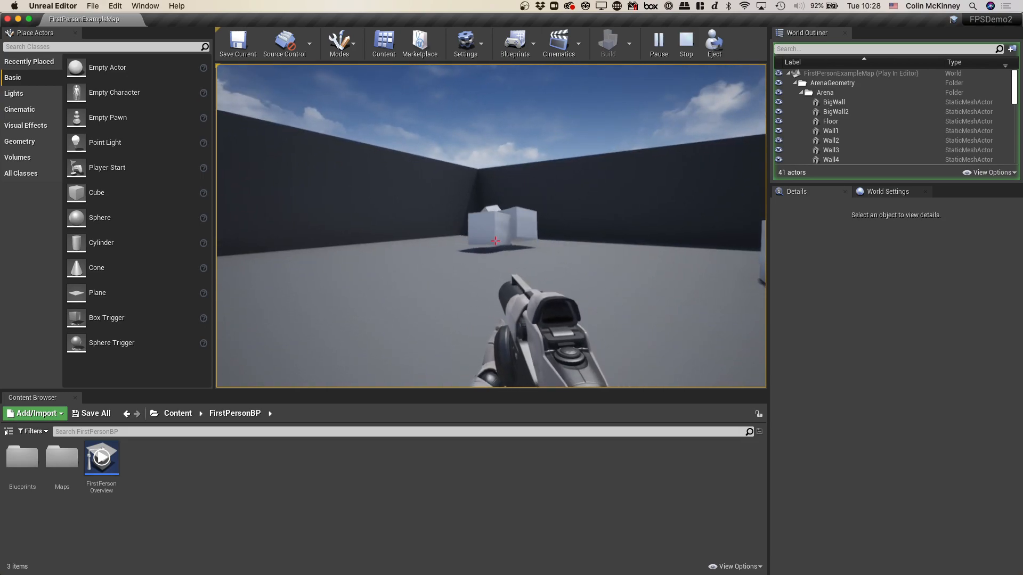
{"action": "key", "text": "d"}
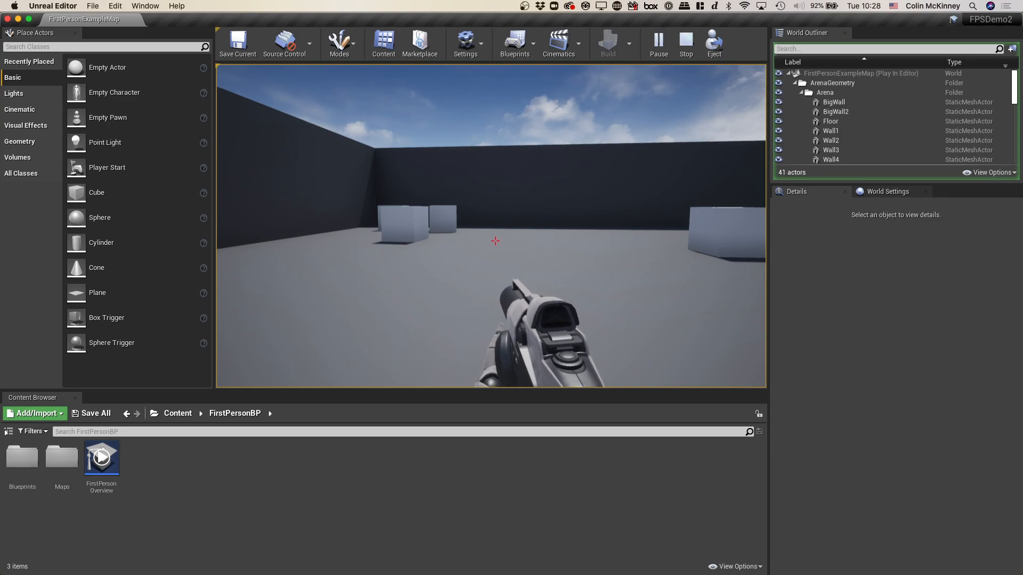
{"action": "key", "text": "Escape"}
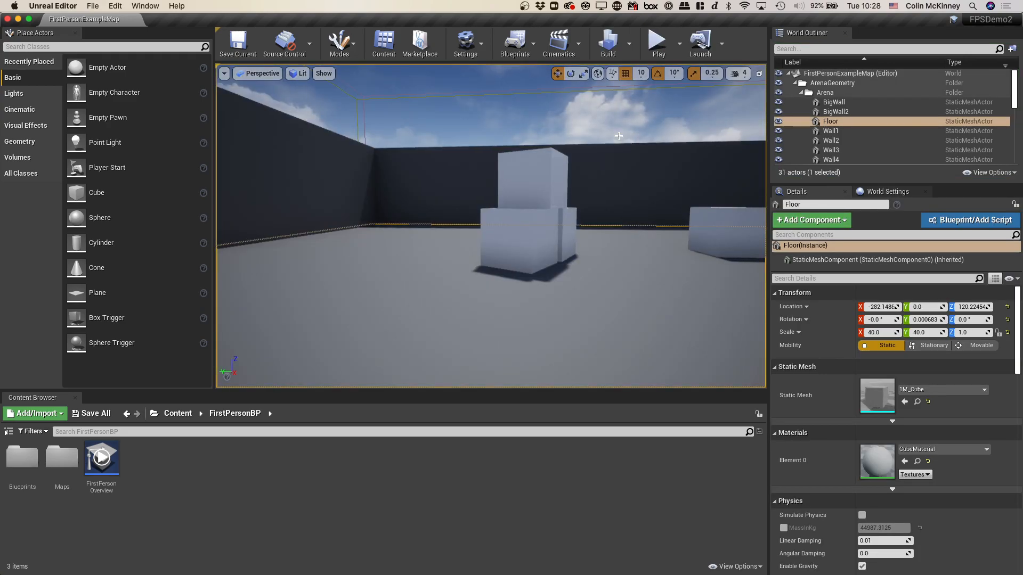
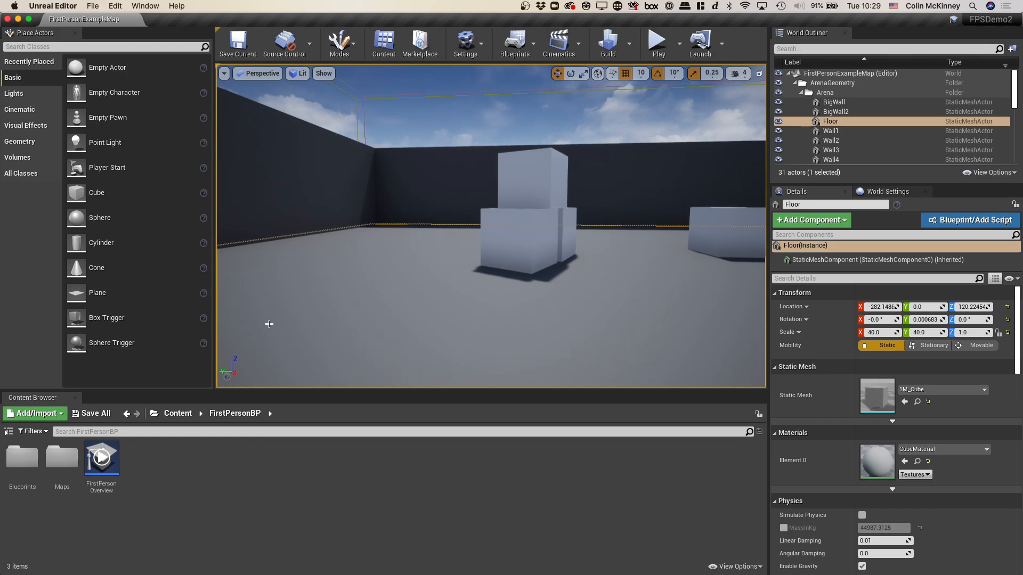
- Open the Blueprints folder inside FirstPersonBP and review the character, game mode, HUD and projectile assets
{"action": "double_click", "coordinate": [3, 471]}
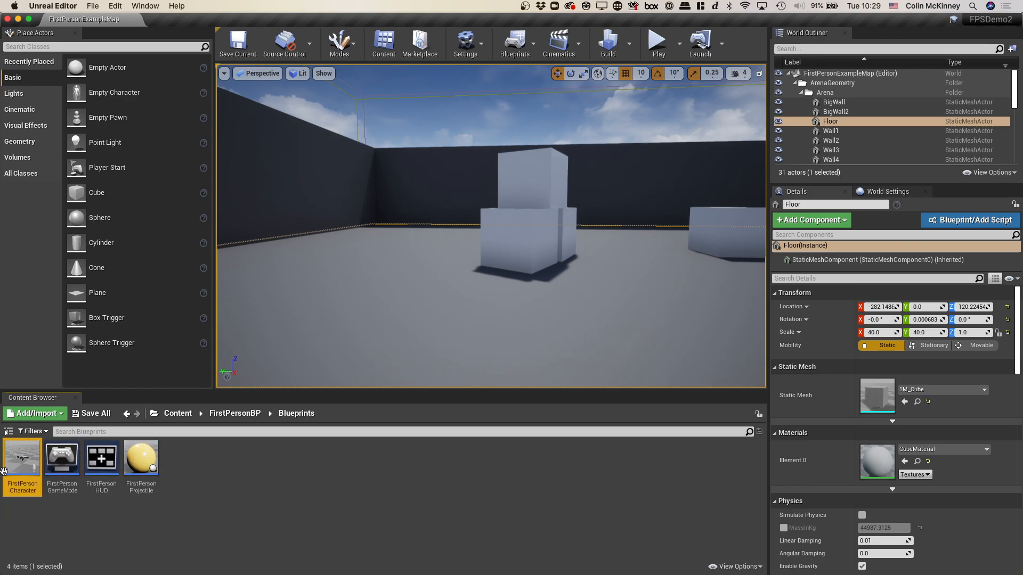
{"action": "left_click", "coordinate": [259, 522]}
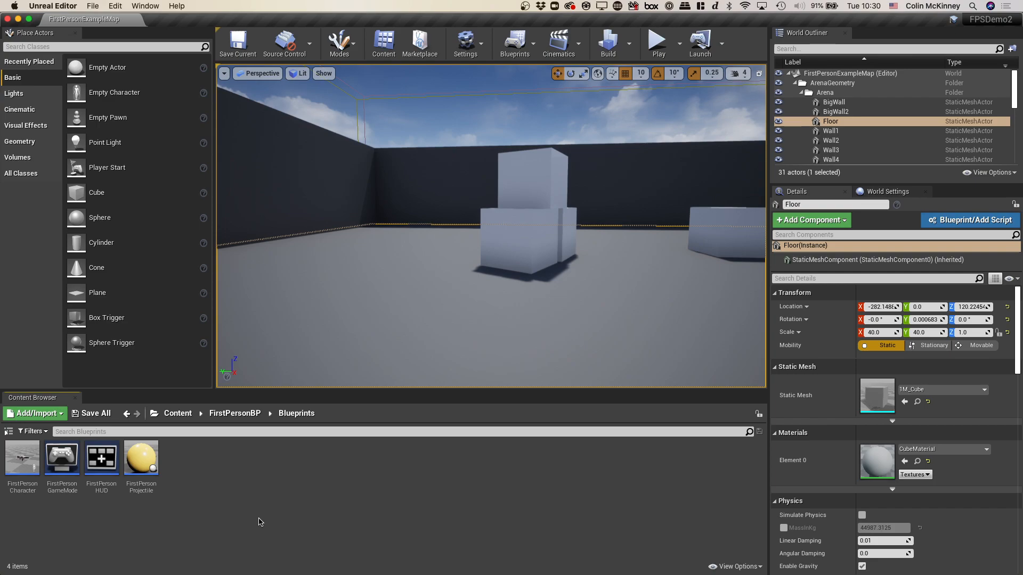
{"action": "mouse_move", "coordinate": [34, 467]}
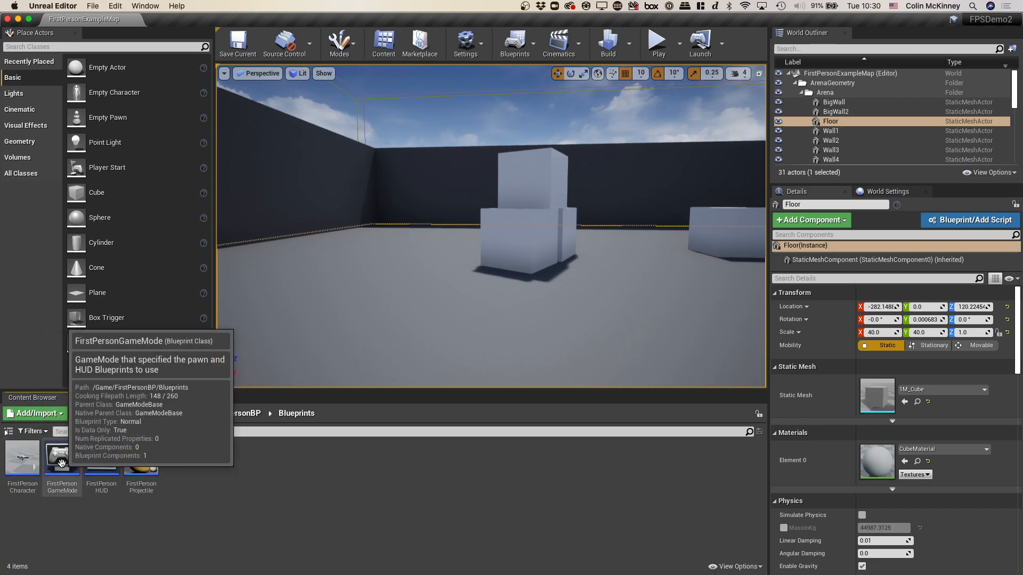
{"action": "mouse_move", "coordinate": [94, 461]}
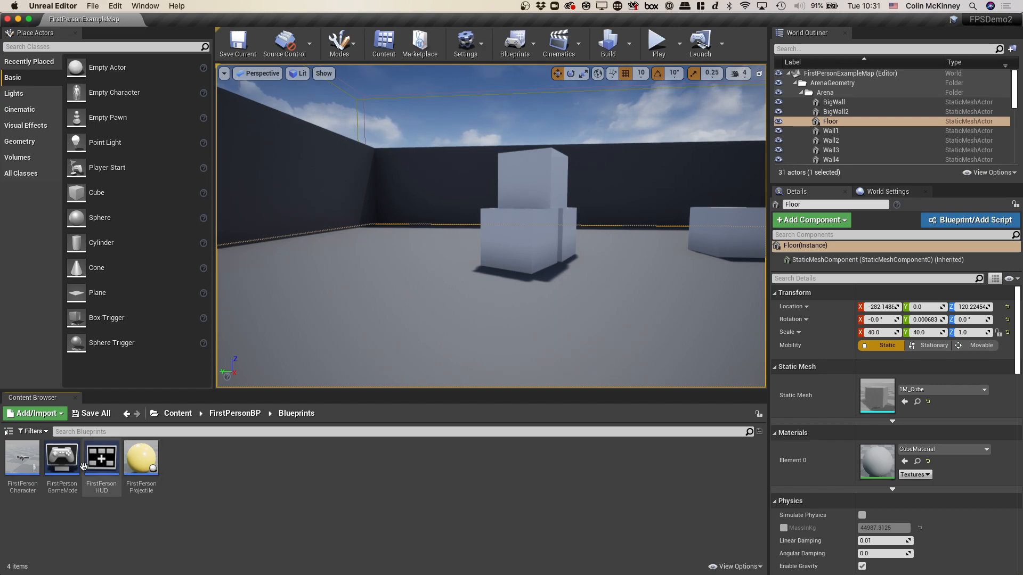
{"action": "mouse_move", "coordinate": [60, 491]}
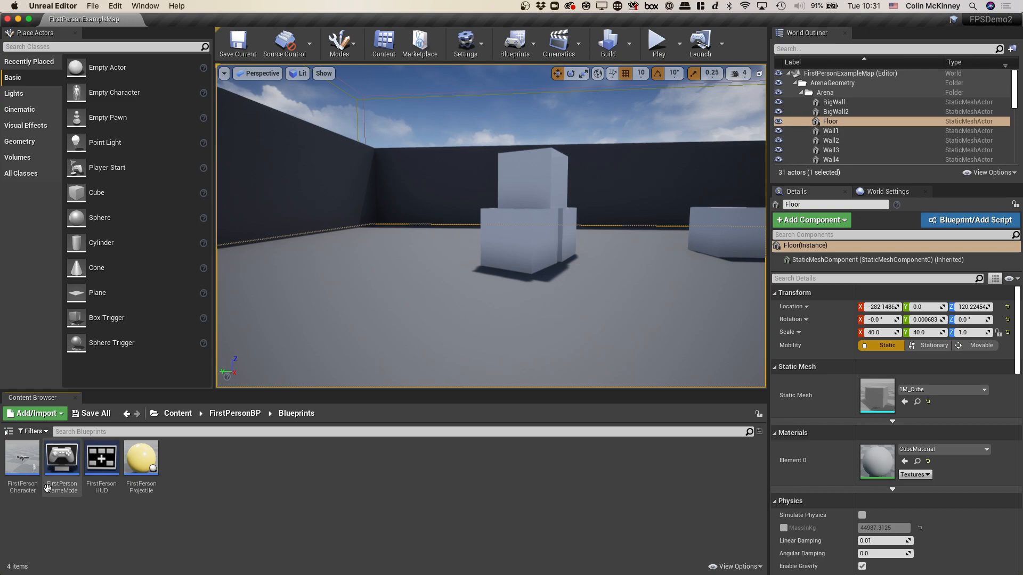
- Open the FirstPersonCharacter blueprint and view its components in the 3D preview
{"action": "left_click", "coordinate": [27, 472]}
{"action": "double_click", "coordinate": [27, 472]}
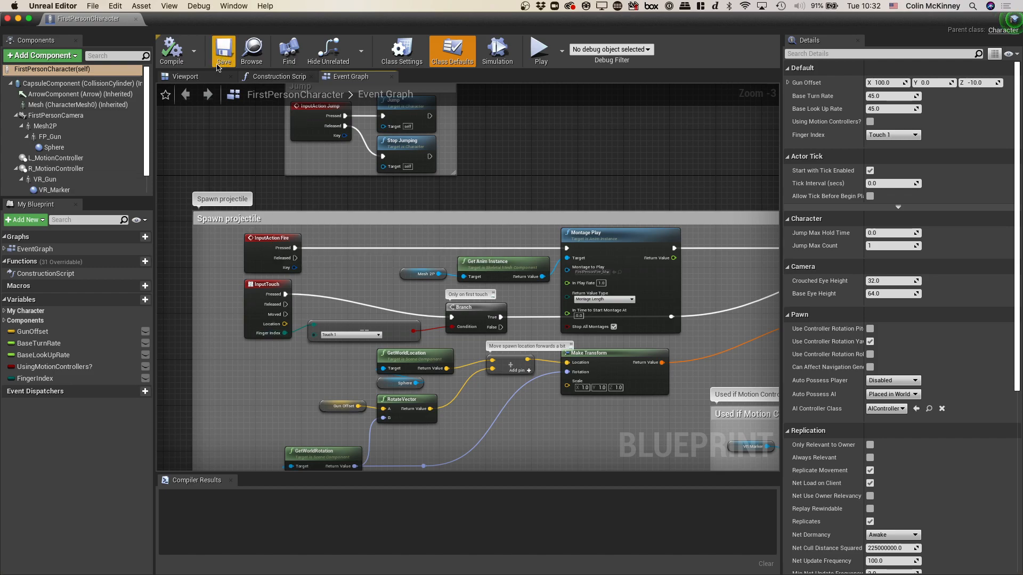
{"action": "left_click", "coordinate": [186, 76]}
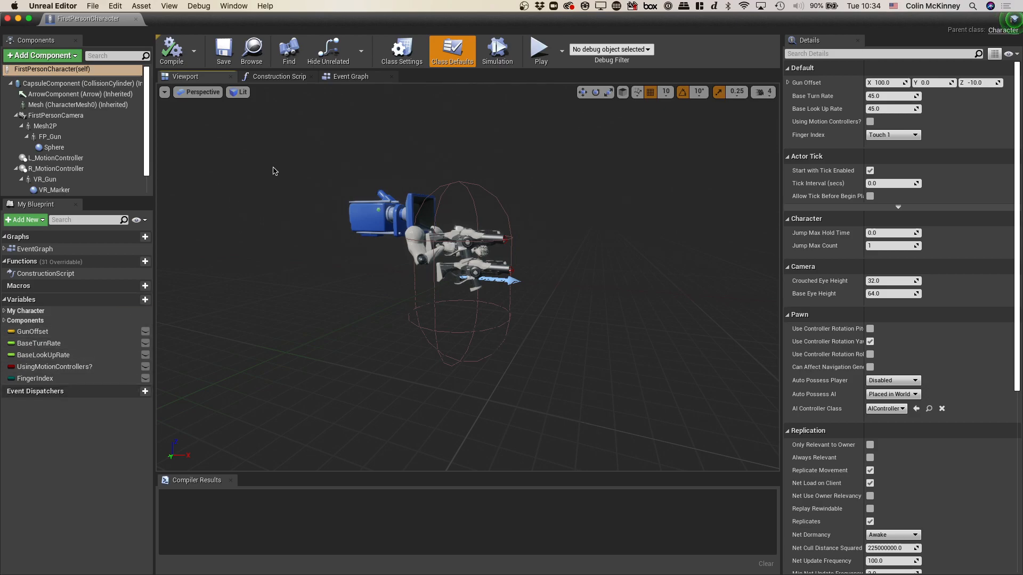
- Examine the Jump section of the FirstPersonCharacter Event Graph, including the InputAction Jump event and its Jump and Stop Jumping nodes
{"action": "left_click", "coordinate": [356, 77]}
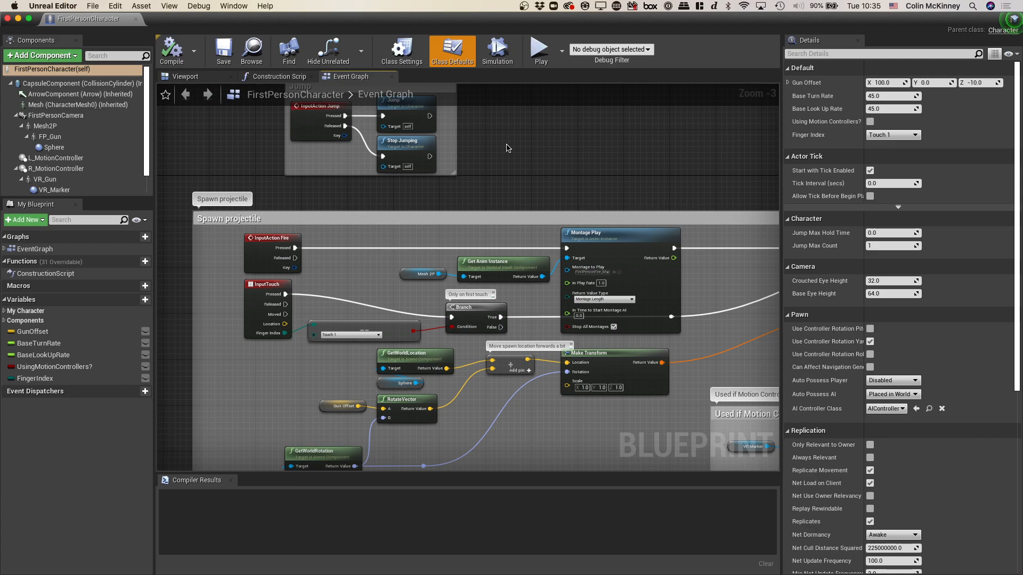
{"action": "scroll", "coordinate": [506, 148], "scroll_direction": "up", "scroll_amount": 5}
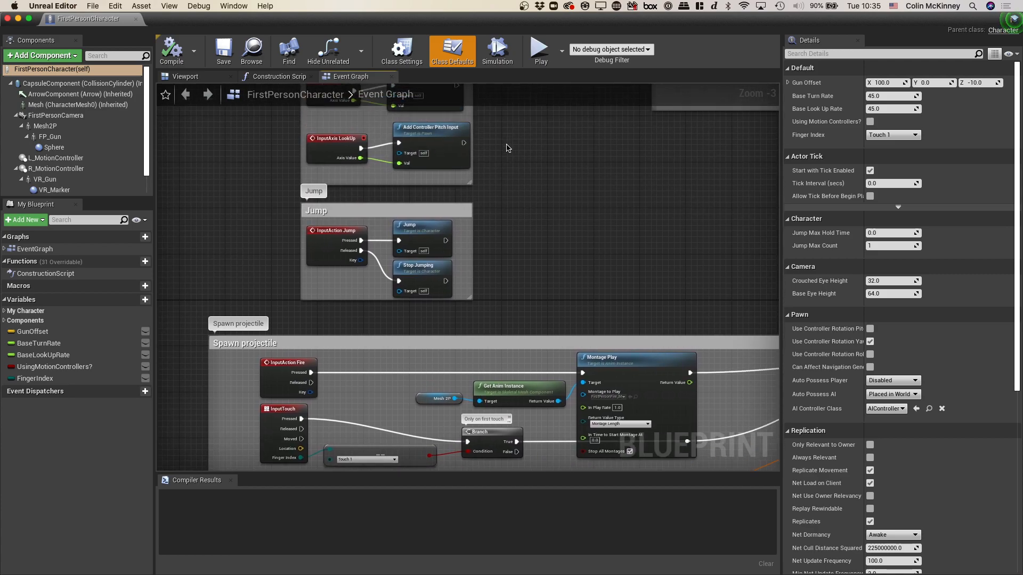
{"action": "scroll", "coordinate": [507, 149], "scroll_direction": "down", "scroll_amount": 7}
{"action": "scroll", "coordinate": [506, 148], "scroll_direction": "left", "scroll_amount": 3}
{"action": "scroll", "coordinate": [506, 148], "scroll_direction": "down", "scroll_amount": 1}
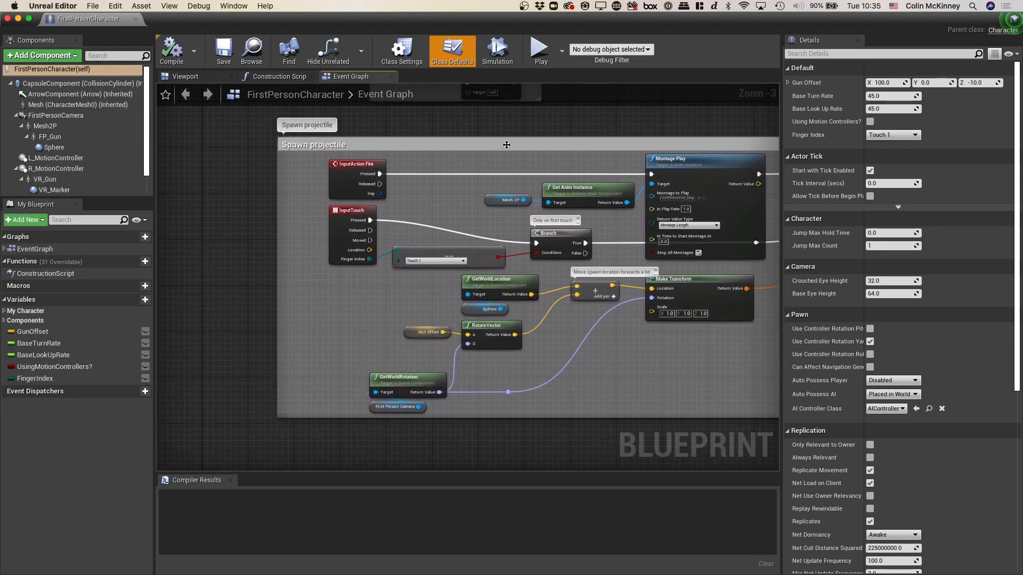
{"action": "scroll", "coordinate": [507, 148], "scroll_direction": "up", "scroll_amount": 5}
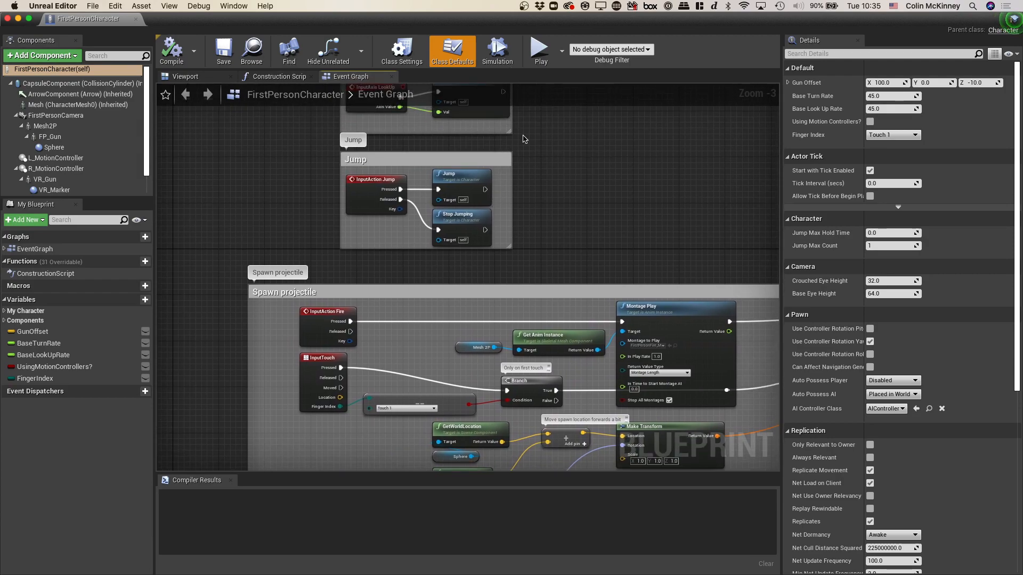
{"action": "scroll", "coordinate": [537, 176], "scroll_direction": "up", "scroll_amount": 3}
{"action": "scroll", "coordinate": [536, 176], "scroll_direction": "left", "scroll_amount": 1}
{"action": "scroll", "coordinate": [537, 176], "scroll_direction": "up", "scroll_amount": 3}
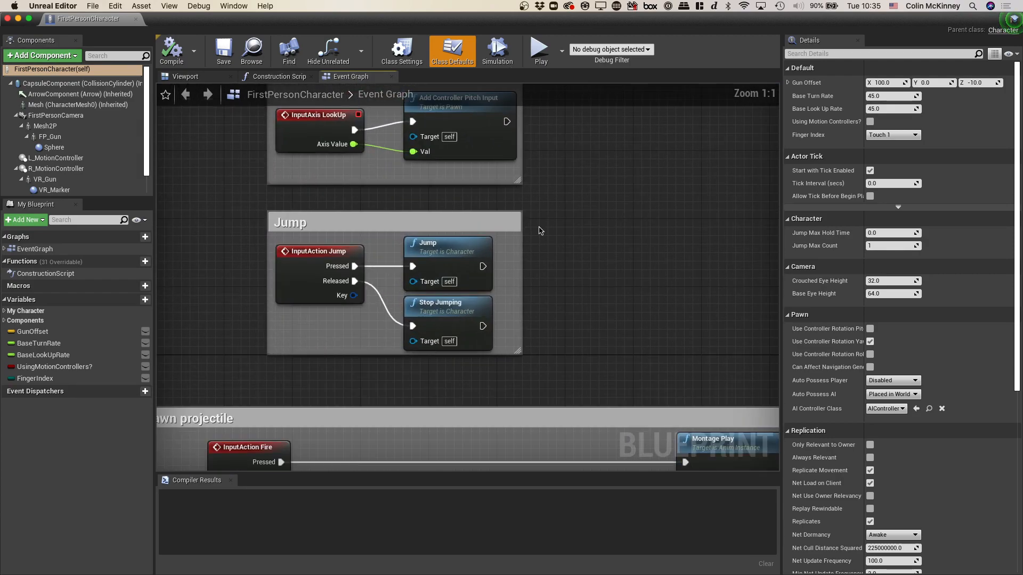
{"action": "scroll", "coordinate": [540, 241], "scroll_direction": "left", "scroll_amount": 5}
{"action": "scroll", "coordinate": [541, 240], "scroll_direction": "down", "scroll_amount": 2}
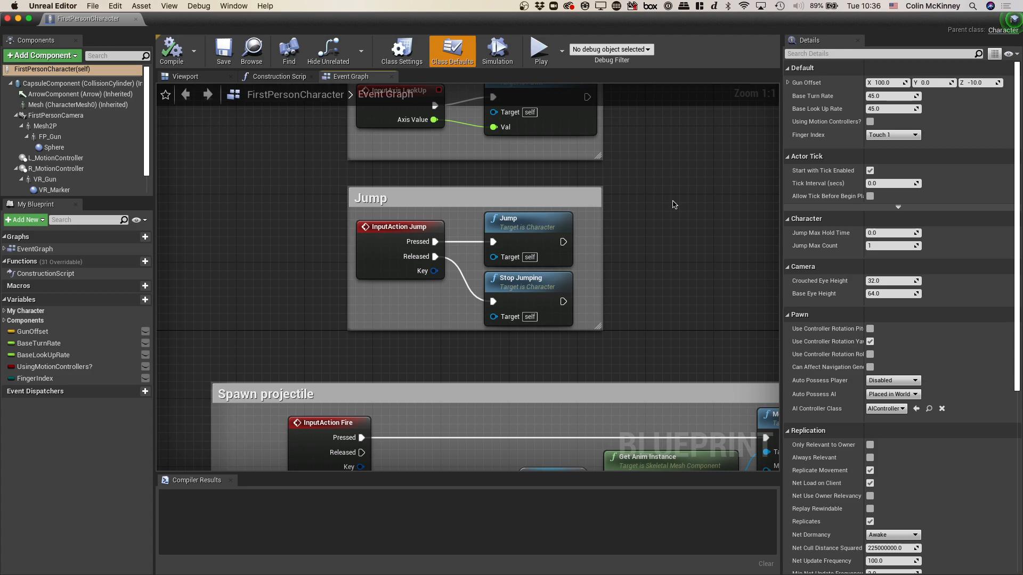
- Examine the start of the Spawn projectile section, from the Fire and Touch input events through Montage Play and the spawn location nodes
{"action": "scroll", "coordinate": [674, 205], "scroll_direction": "down", "scroll_amount": 5}
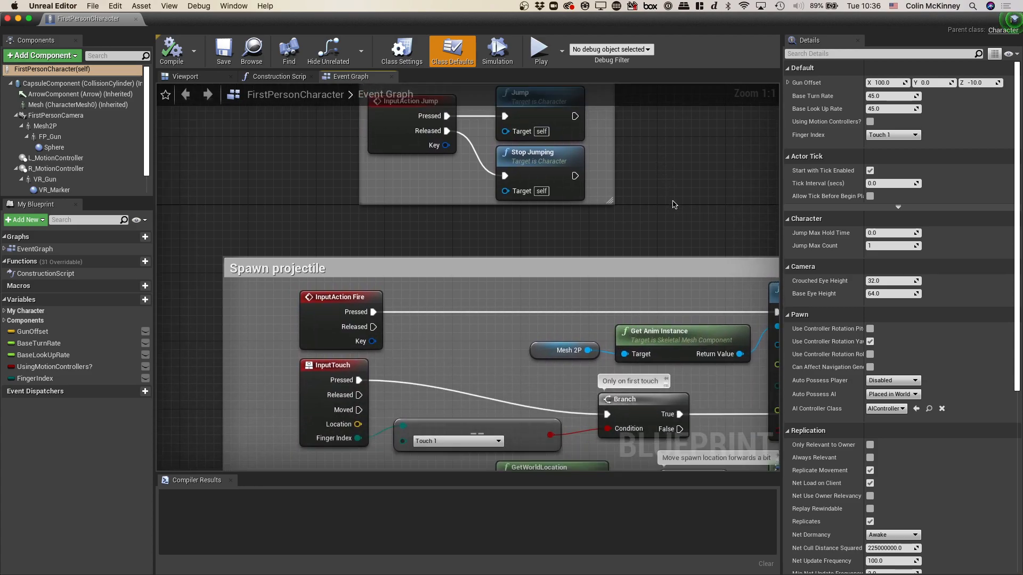
{"action": "scroll", "coordinate": [675, 205], "scroll_direction": "down", "scroll_amount": 2}
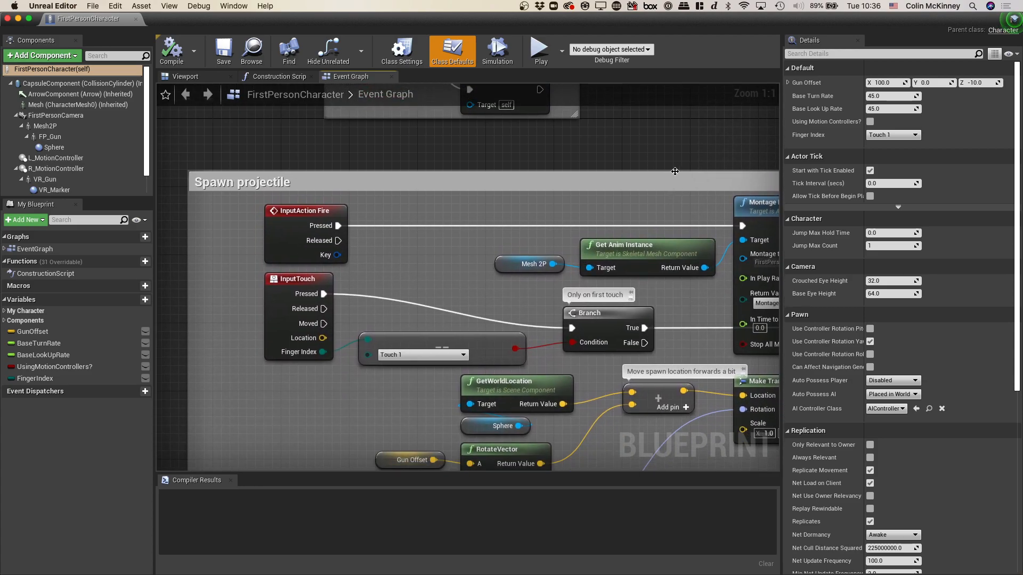
{"action": "scroll", "coordinate": [672, 156], "scroll_direction": "up", "scroll_amount": 1}
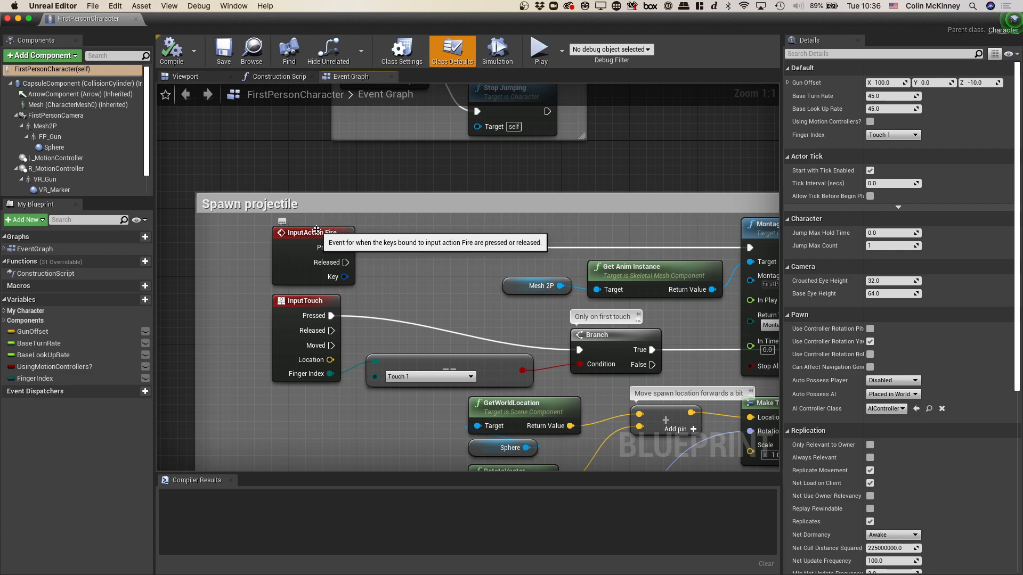
{"action": "right_click_drag", "start_coordinate": [498, 256], "coordinate": [466, 184]}
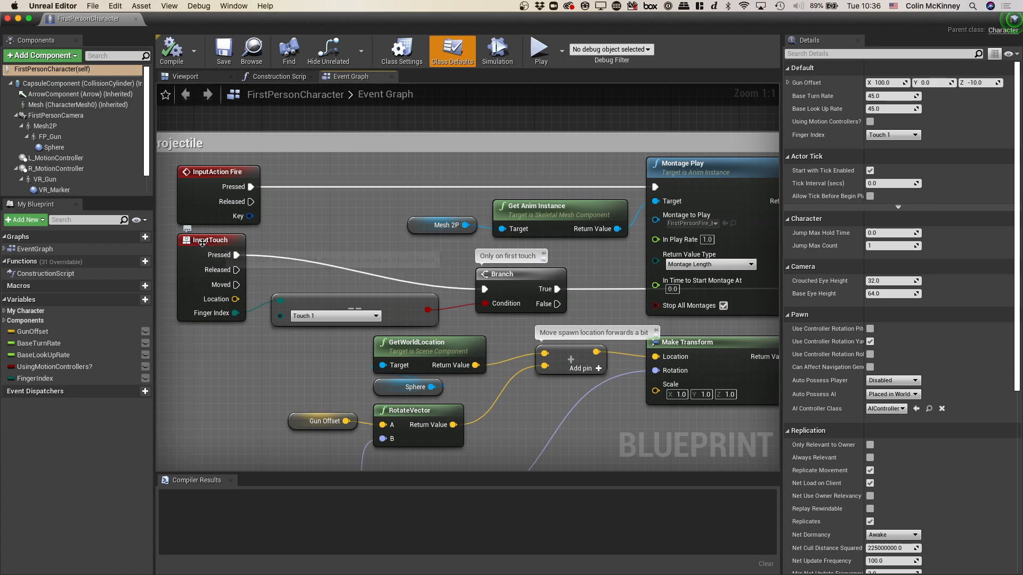
{"action": "right_click_drag", "start_coordinate": [477, 262], "coordinate": [271, 280]}
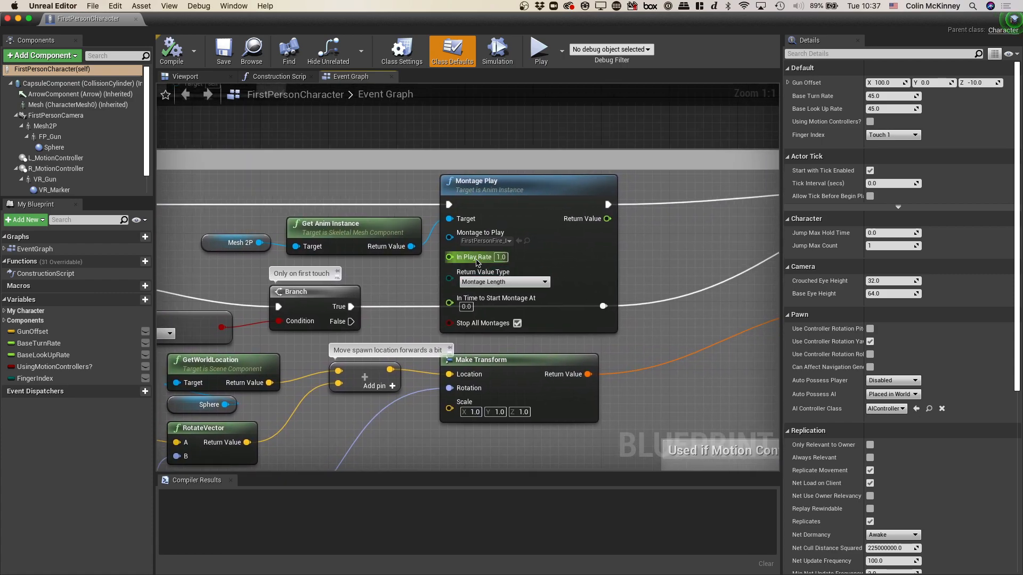
{"action": "scroll", "coordinate": [476, 262], "scroll_direction": "right", "scroll_amount": 1}
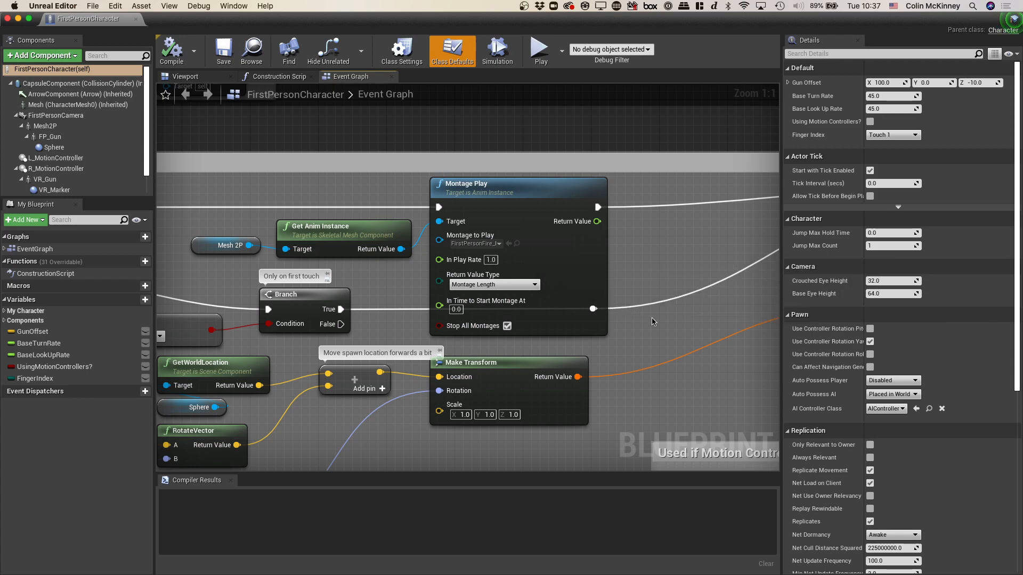
{"action": "scroll", "coordinate": [652, 319], "scroll_direction": "left", "scroll_amount": 4}
{"action": "scroll", "coordinate": [652, 319], "scroll_direction": "down", "scroll_amount": 2}
{"action": "scroll", "coordinate": [652, 319], "scroll_direction": "down", "scroll_amount": 2}
{"action": "scroll", "coordinate": [652, 319], "scroll_direction": "left", "scroll_amount": 2}
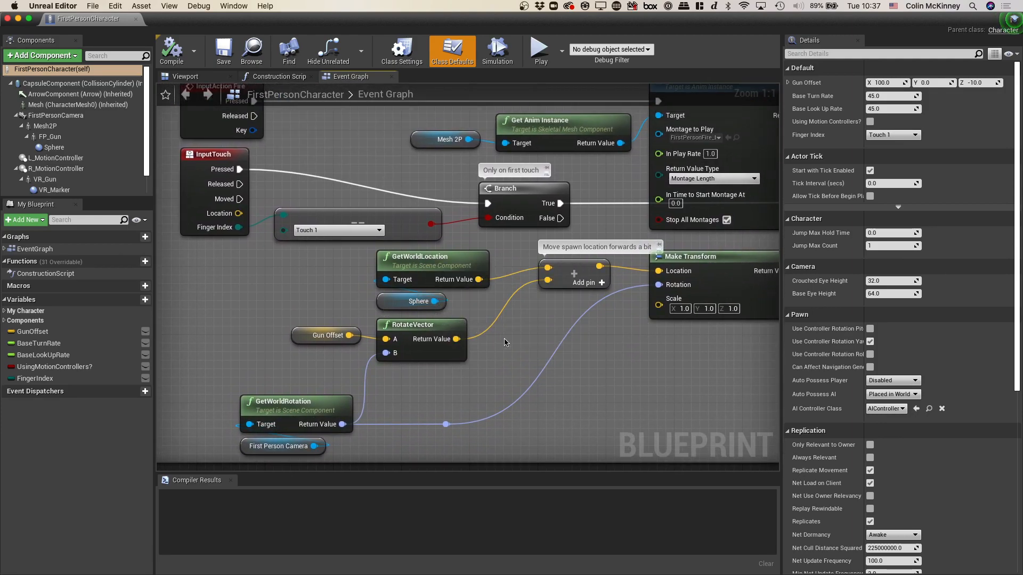
- Follow the Spawn projectile logic through the SpawnActor and Play Sound at Location nodes, and close the FirstPersonCharacter blueprint
{"action": "scroll", "coordinate": [505, 343], "scroll_direction": "right", "scroll_amount": 10}
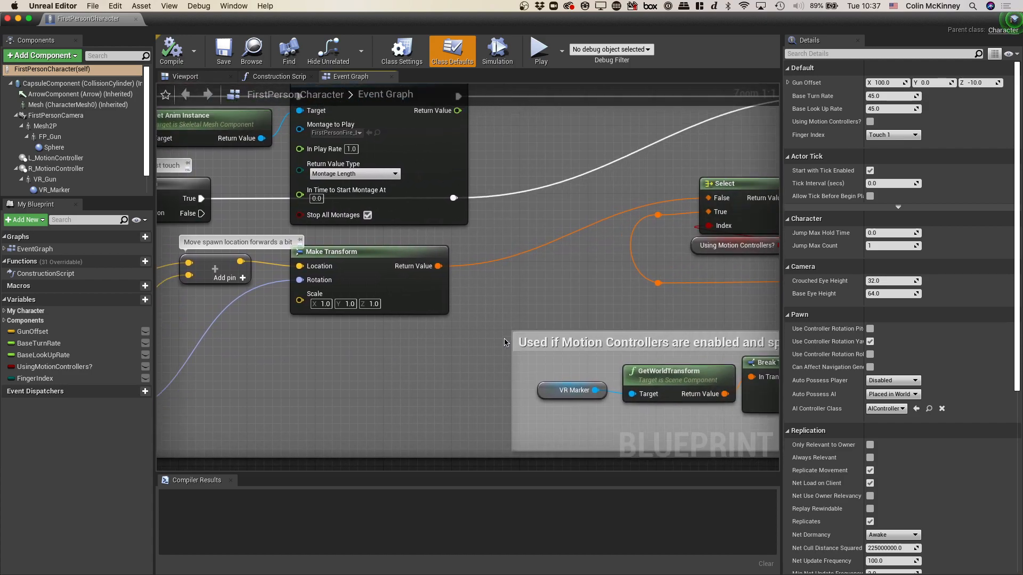
{"action": "scroll", "coordinate": [505, 343], "scroll_direction": "right", "scroll_amount": 10}
{"action": "scroll", "coordinate": [505, 343], "scroll_direction": "up", "scroll_amount": 3}
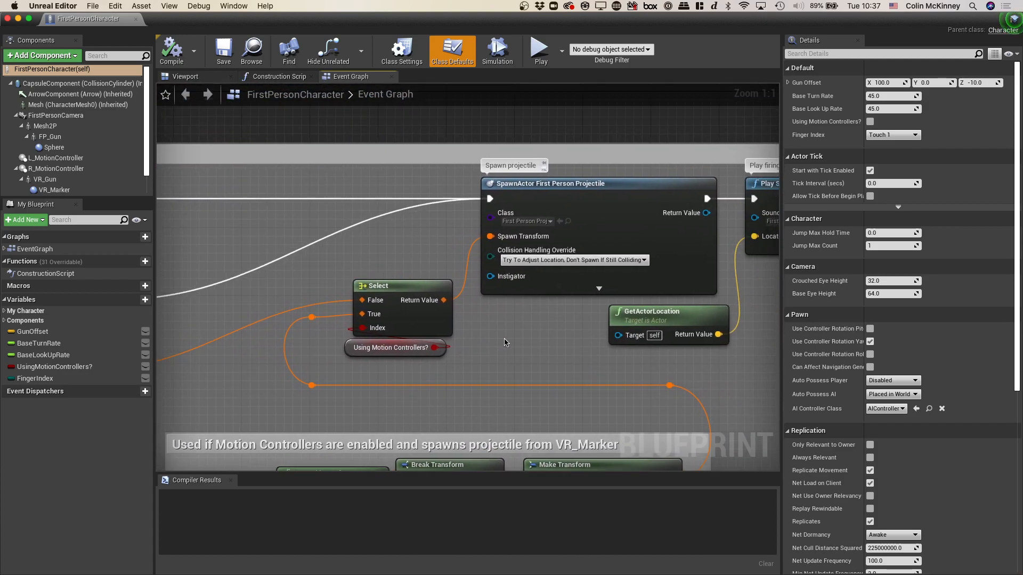
{"action": "scroll", "coordinate": [506, 343], "scroll_direction": "right", "scroll_amount": 3}
{"action": "scroll", "coordinate": [506, 343], "scroll_direction": "up", "scroll_amount": 1}
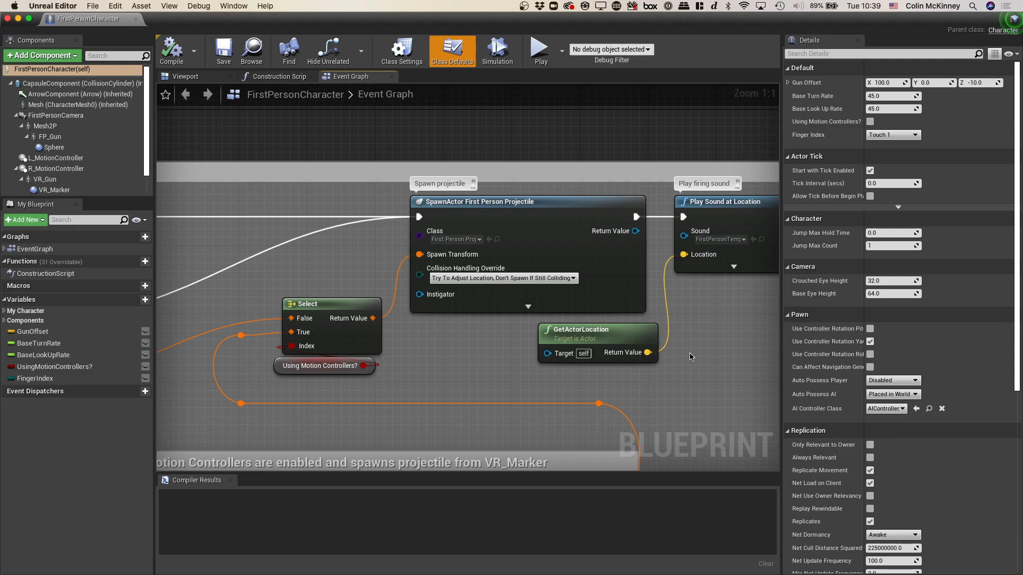
{"action": "scroll", "coordinate": [690, 357], "scroll_direction": "right", "scroll_amount": 3}
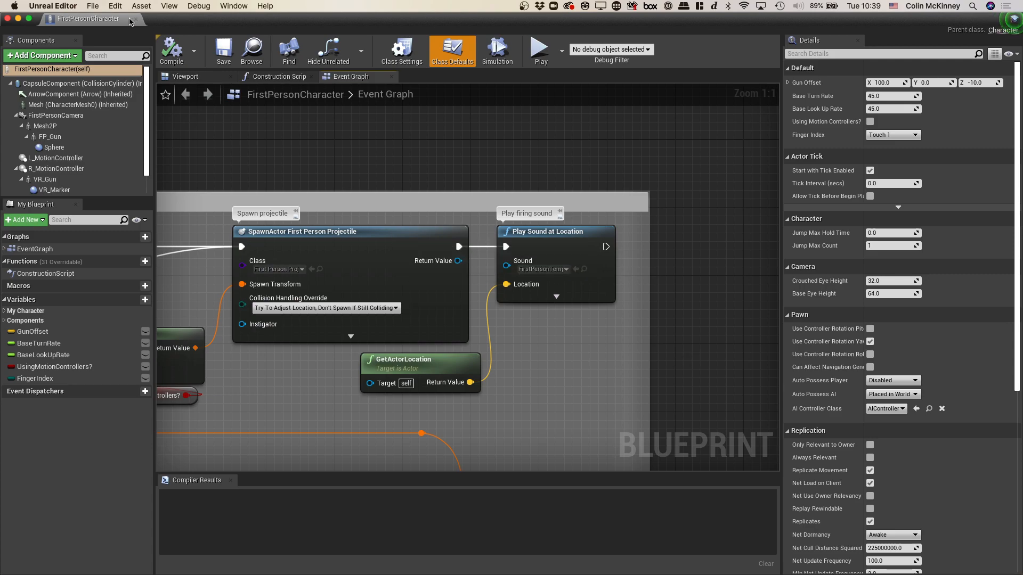
{"action": "left_click", "coordinate": [132, 20]}
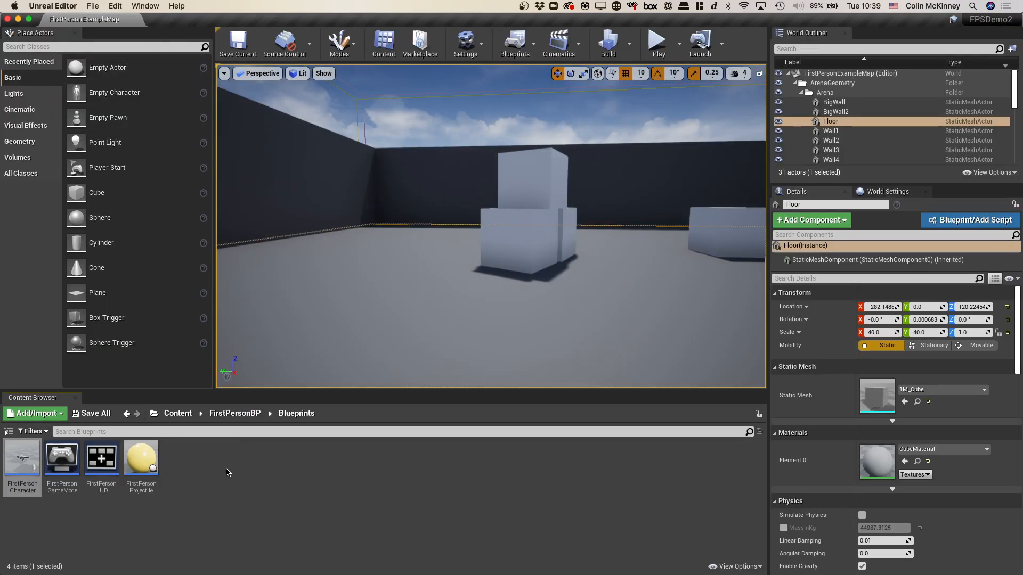
- Open the FirstPersonProjectile blueprint and examine the Event Hit logic that adds a physics impulse to hit objects
{"action": "double_click", "coordinate": [139, 457]}
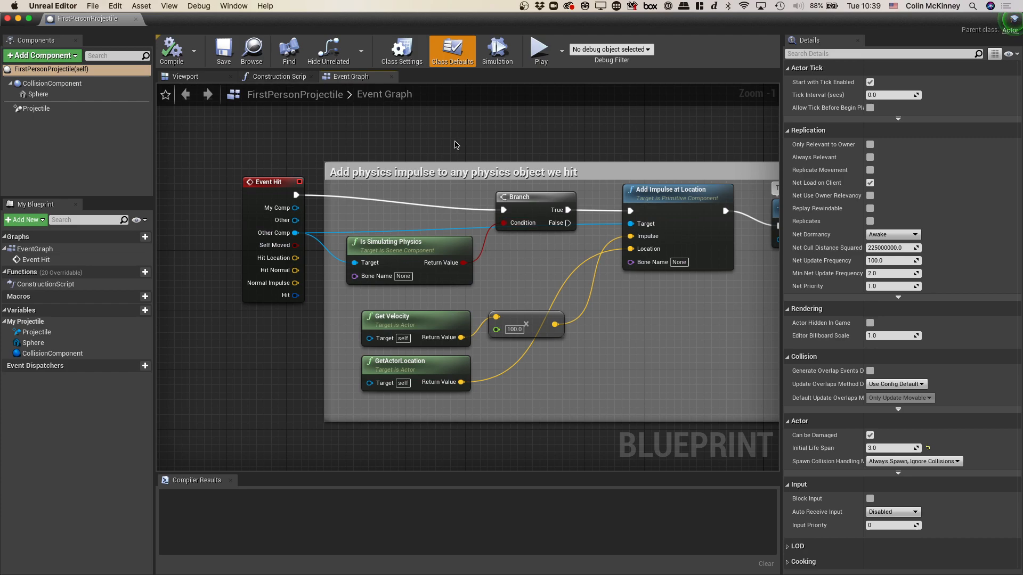
{"action": "right_click_drag", "start_coordinate": [434, 197], "coordinate": [439, 285]}
{"action": "scroll", "coordinate": [434, 197], "scroll_direction": "down", "scroll_amount": 2}
{"action": "scroll", "coordinate": [434, 196], "scroll_direction": "up", "scroll_amount": 1}
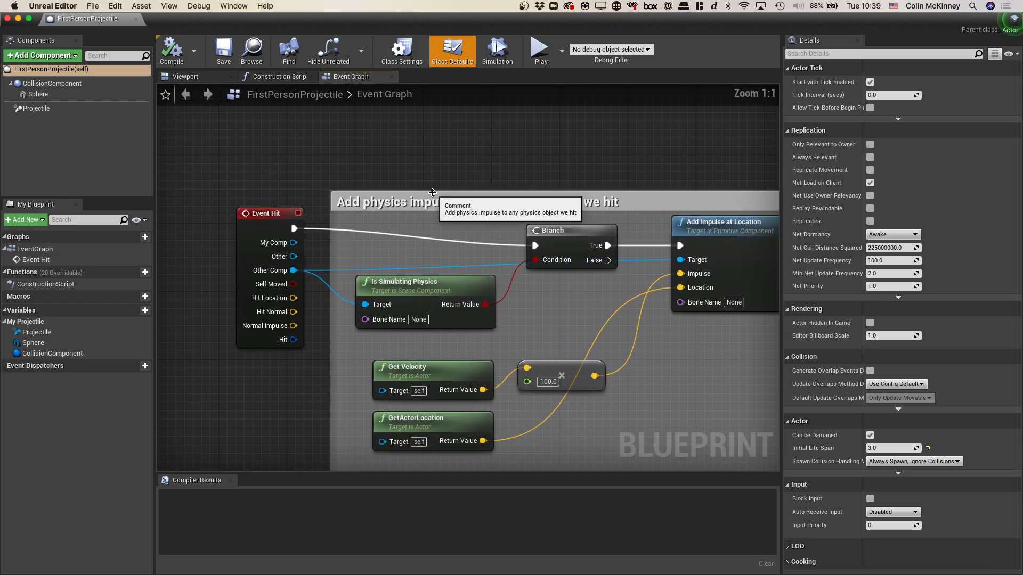
{"action": "scroll", "coordinate": [434, 196], "scroll_direction": "down", "scroll_amount": 2}
{"action": "scroll", "coordinate": [435, 196], "scroll_direction": "right", "scroll_amount": 2}
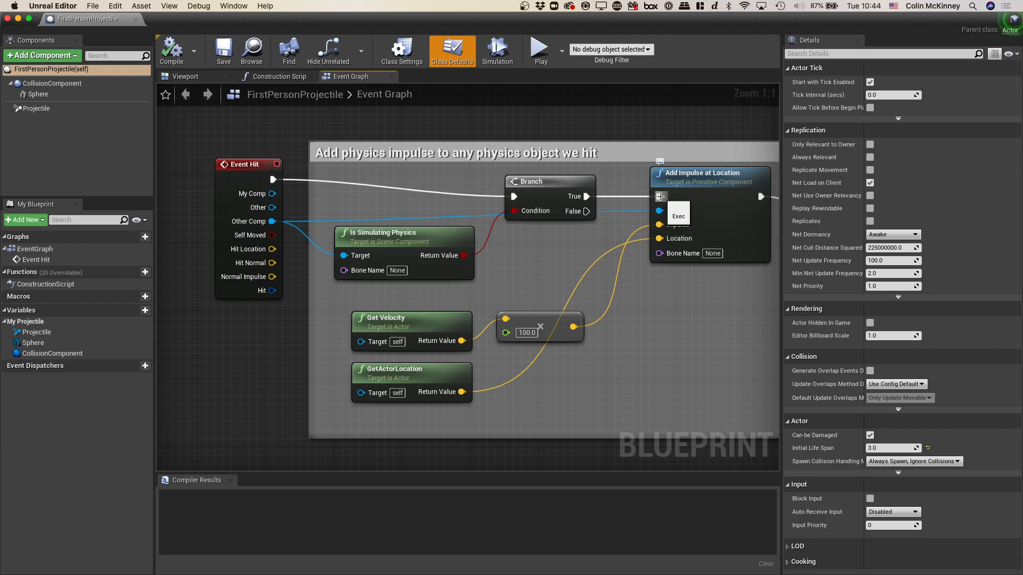
- Break the link between the Branch node's True output and Add Impulse at Location, and reconnect the two pins
{"action": "left_click", "coordinate": [659, 196], "text": "alt"}
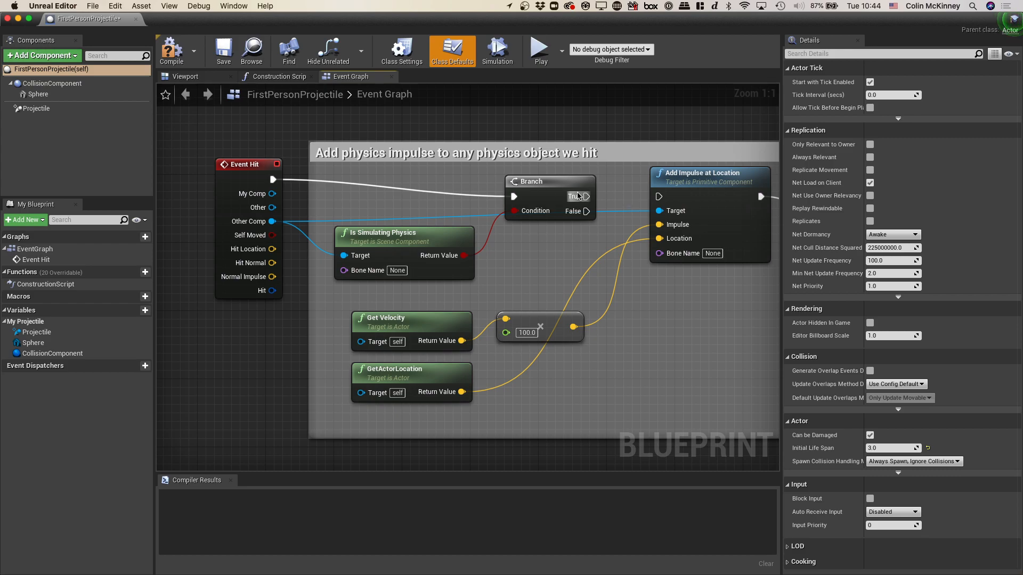
{"action": "left_click_drag", "start_coordinate": [587, 197], "coordinate": [659, 197]}
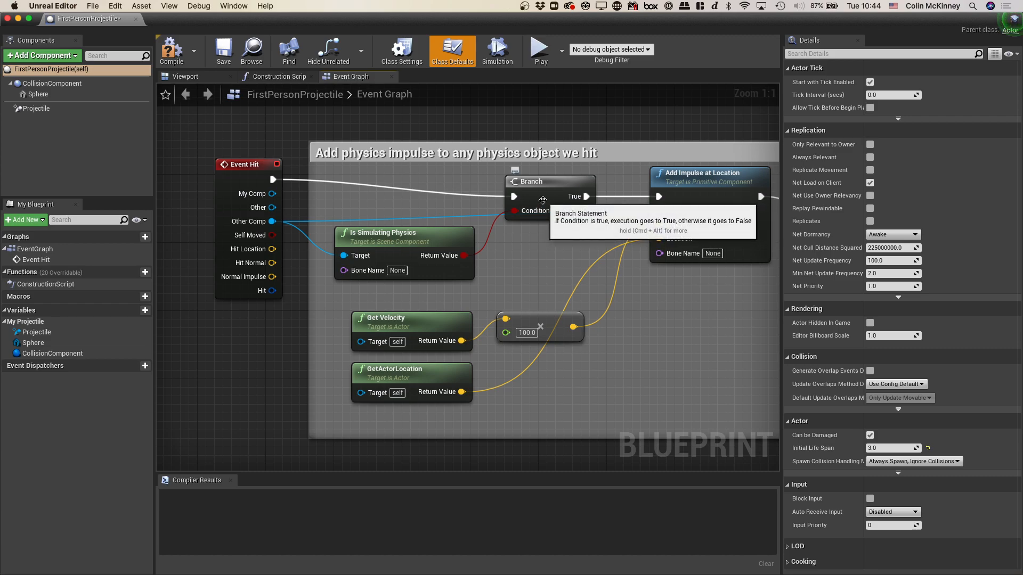
- Duplicate the DestroyActor node and place the copy in the empty area below Add Impulse at Location
{"action": "right_click_drag", "start_coordinate": [543, 200], "coordinate": [294, 186]}
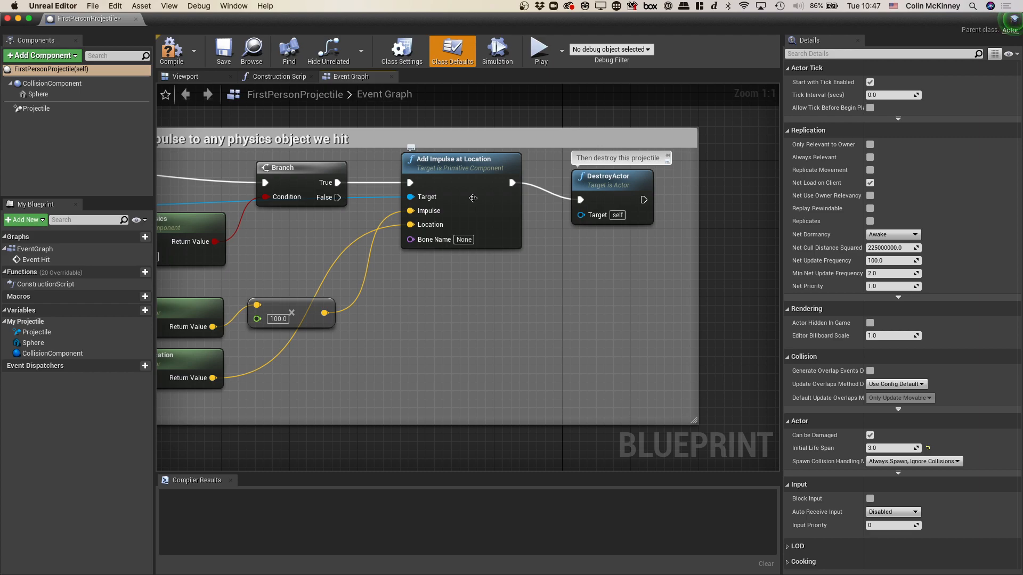
{"action": "scroll", "coordinate": [473, 199], "scroll_direction": "left", "scroll_amount": 4}
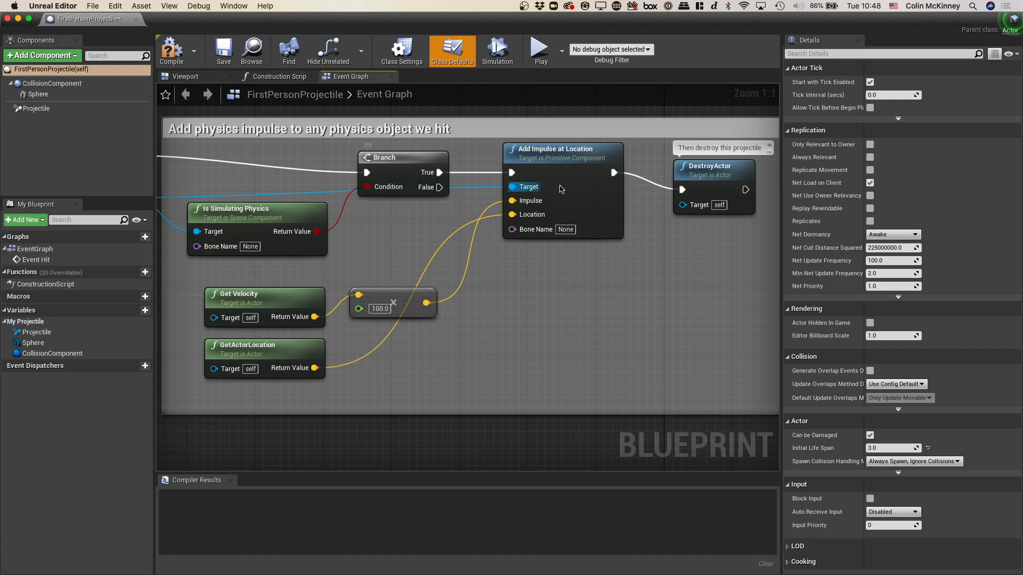
{"action": "right_click", "coordinate": [715, 172]}
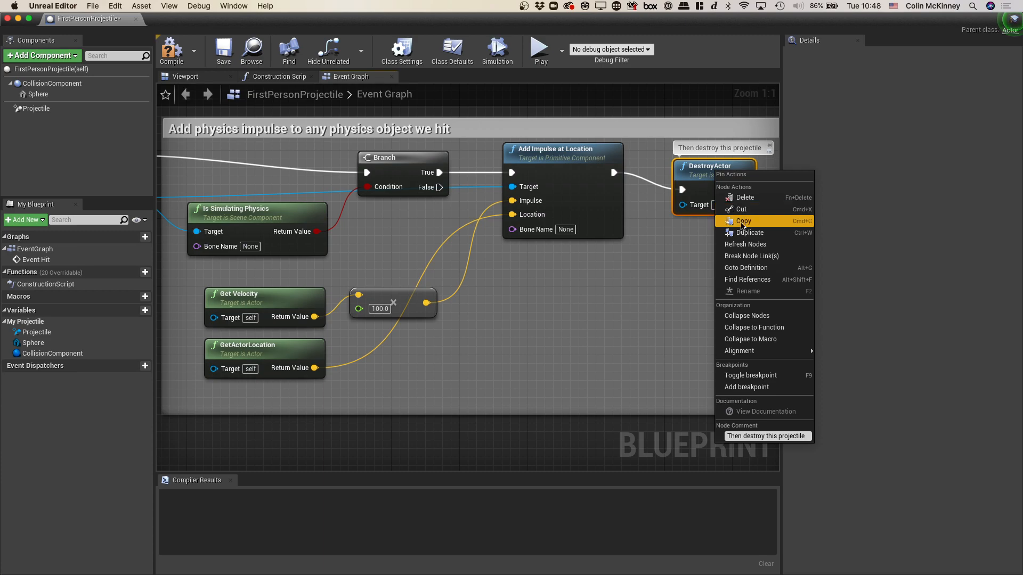
{"action": "left_click", "coordinate": [749, 233]}
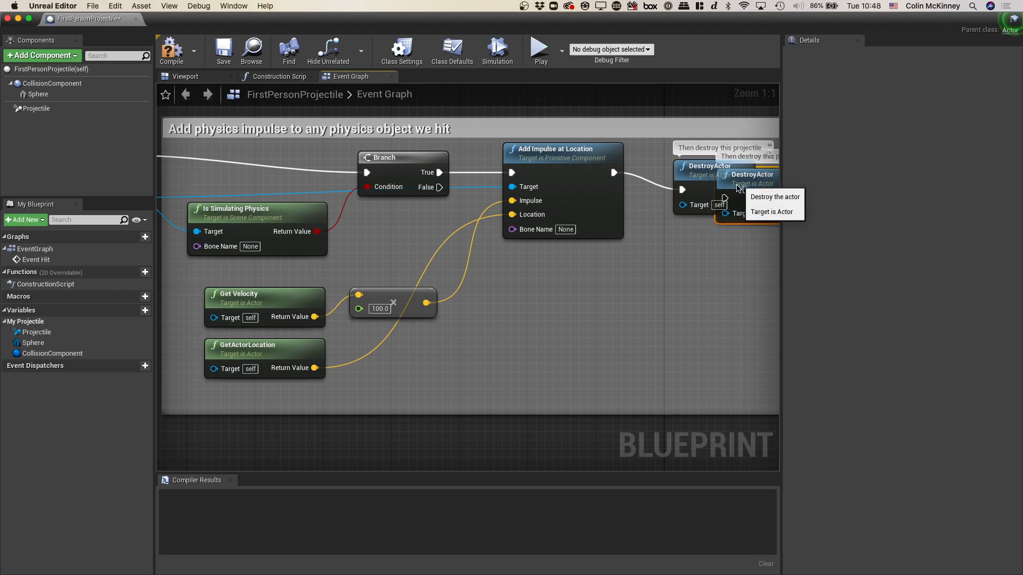
{"action": "left_click_drag", "start_coordinate": [731, 186], "coordinate": [578, 305]}
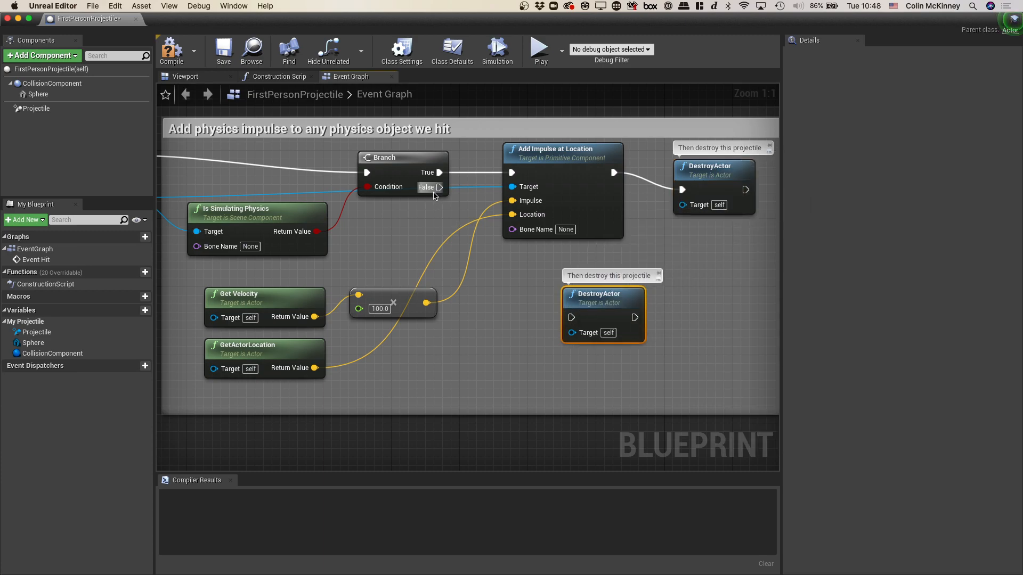
- Connect the Branch node's False output to the duplicated DestroyActor node, then compile and save the FirstPersonProjectile blueprint
{"action": "left_click_drag", "start_coordinate": [439, 187], "coordinate": [570, 318]}
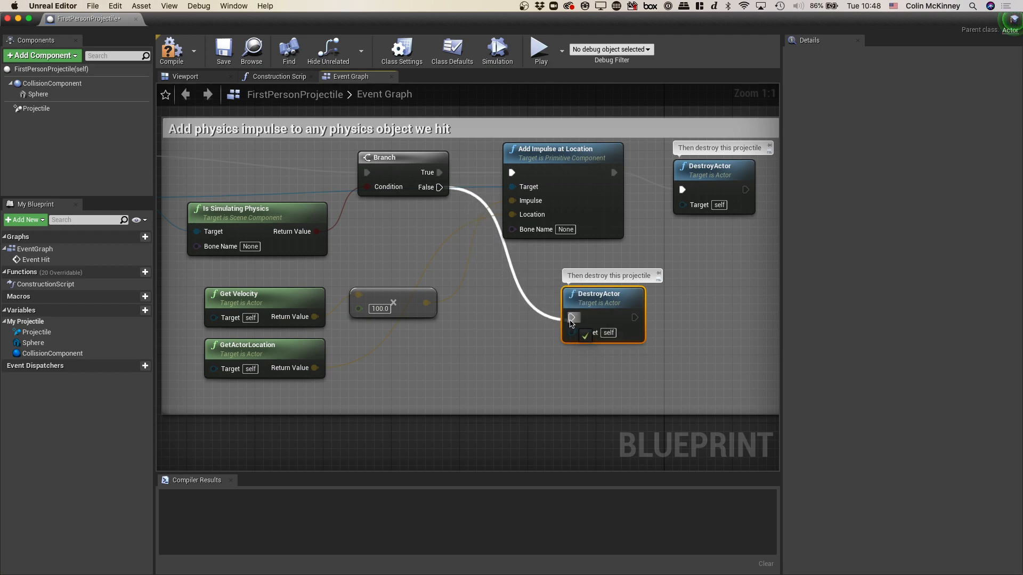
{"action": "left_click", "coordinate": [666, 305]}
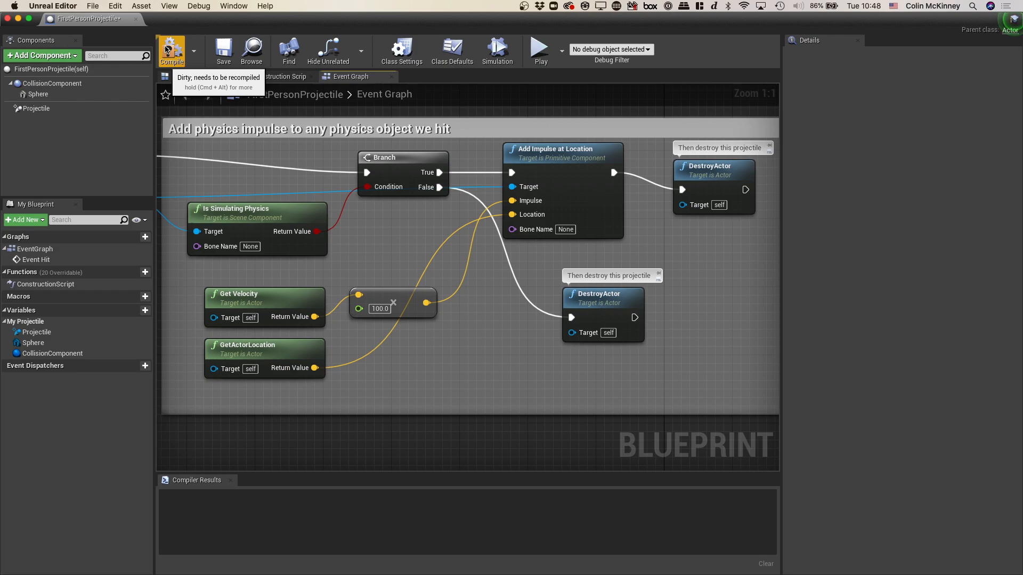
{"action": "left_click", "coordinate": [170, 50]}
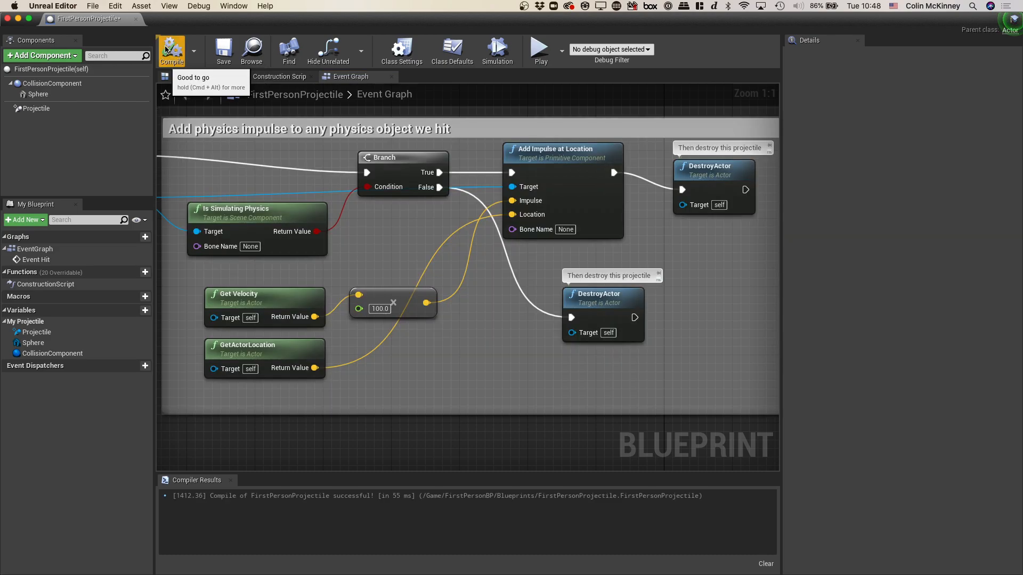
{"action": "left_click", "coordinate": [223, 43]}
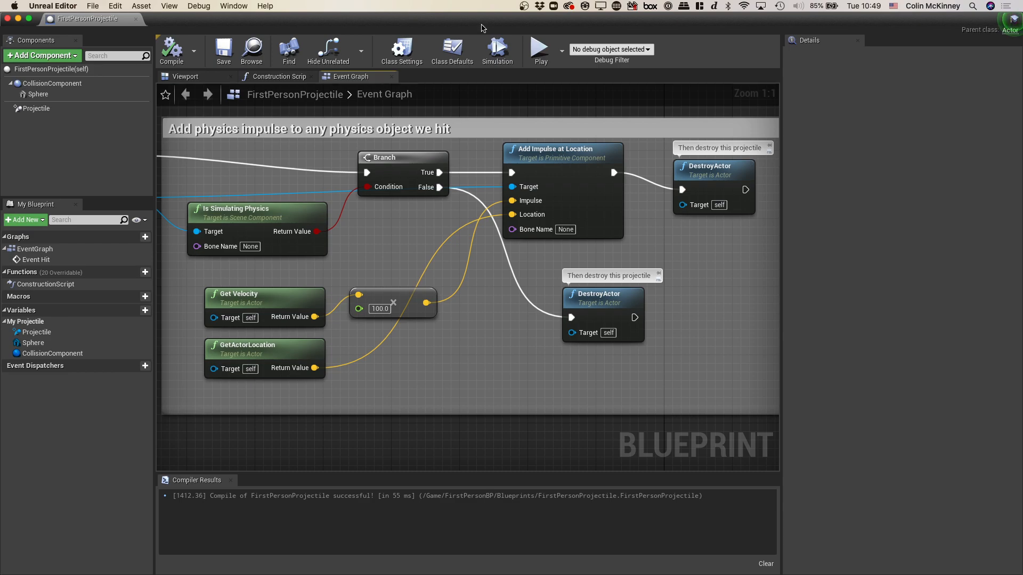
- Play-test the level by moving around and firing projectiles at the cubes and walls, and end the play session
{"action": "left_click", "coordinate": [537, 45]}
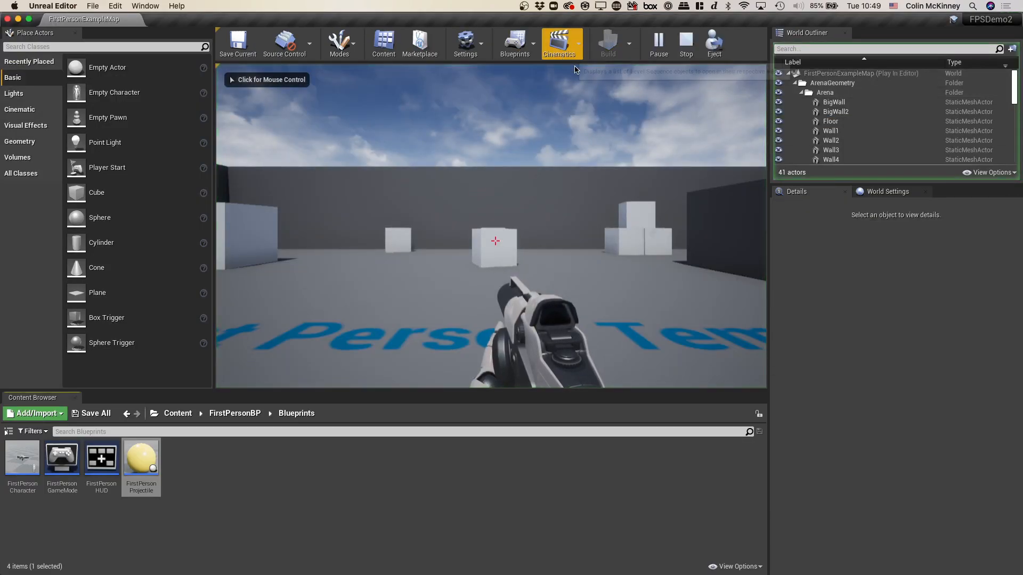
{"action": "key", "text": "w"}
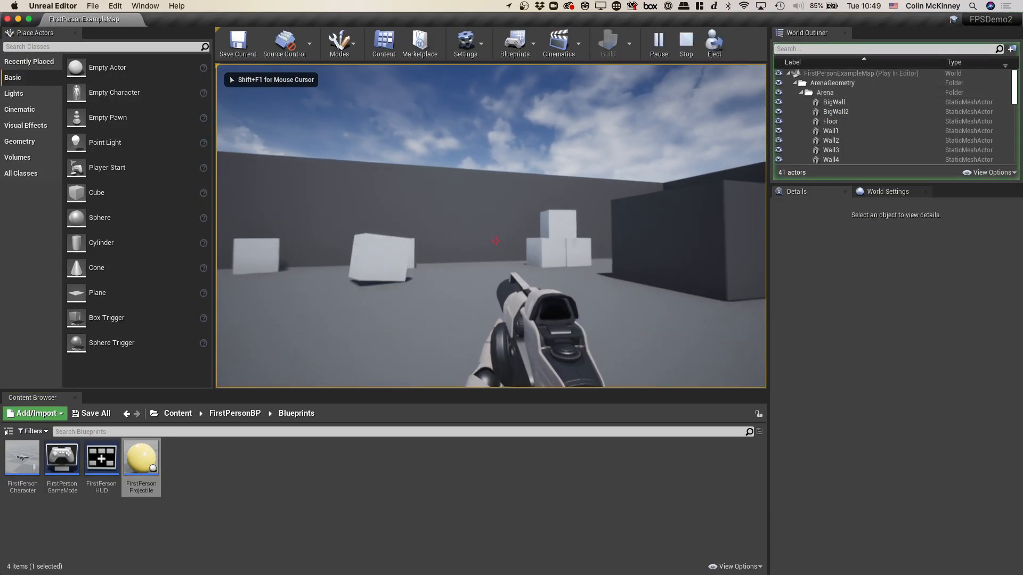
{"action": "left_click", "coordinate": [495, 241]}
{"action": "left_click", "coordinate": [496, 241]}
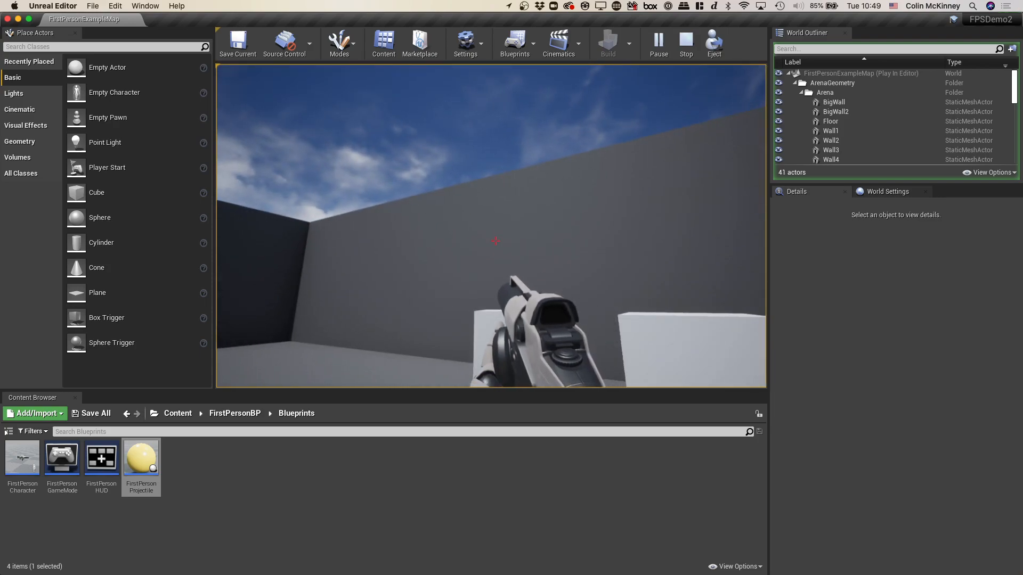
{"action": "left_click", "coordinate": [495, 240]}
{"action": "key", "text": "w"}
{"action": "left_click", "coordinate": [495, 241]}
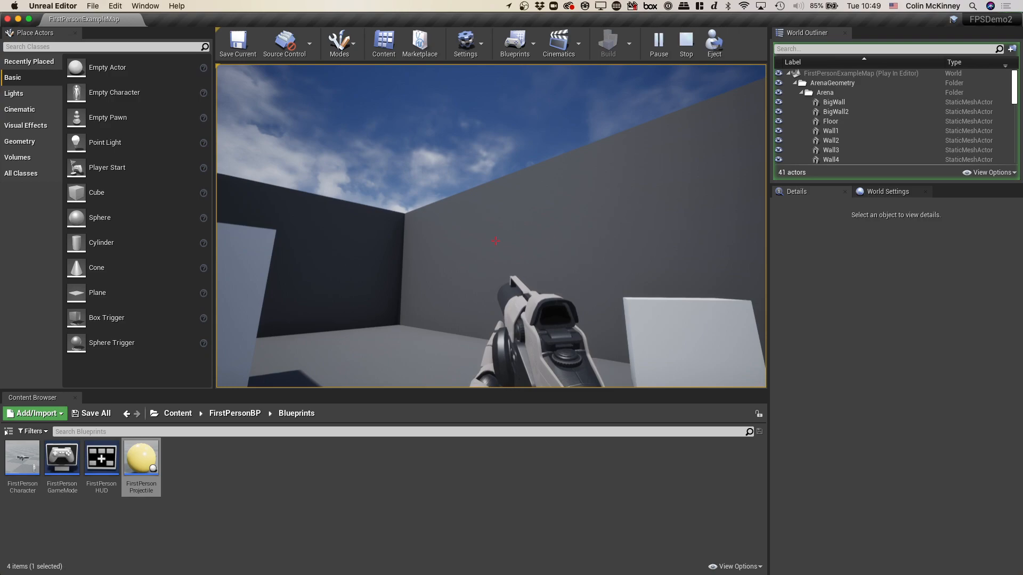
{"action": "key", "text": "Escape"}
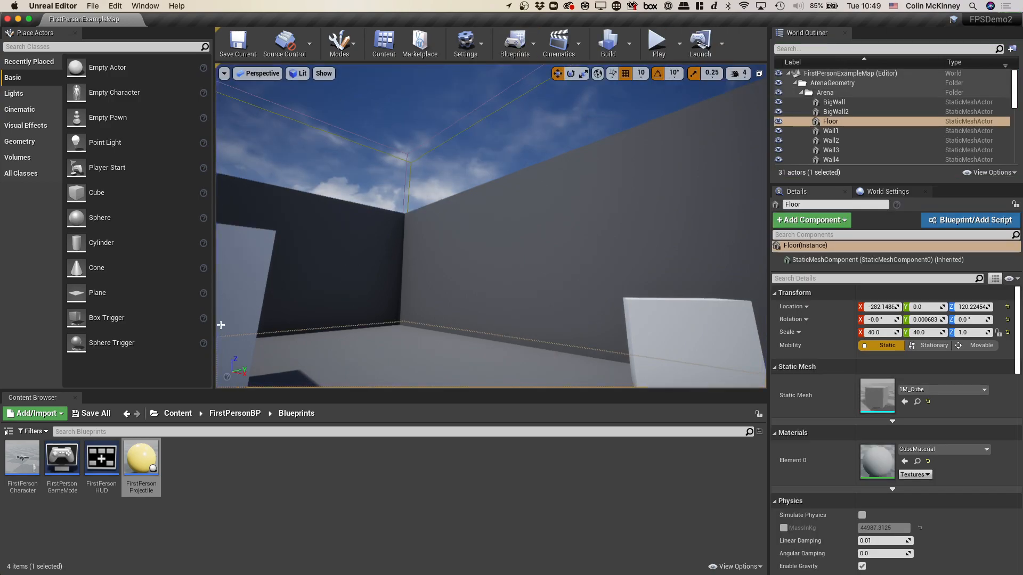
- Reopen the FirstPersonProjectile blueprint, disconnect the duplicated DestroyActor node from the Branch node's False output, and compile and save the blueprint
{"action": "double_click", "coordinate": [141, 459]}
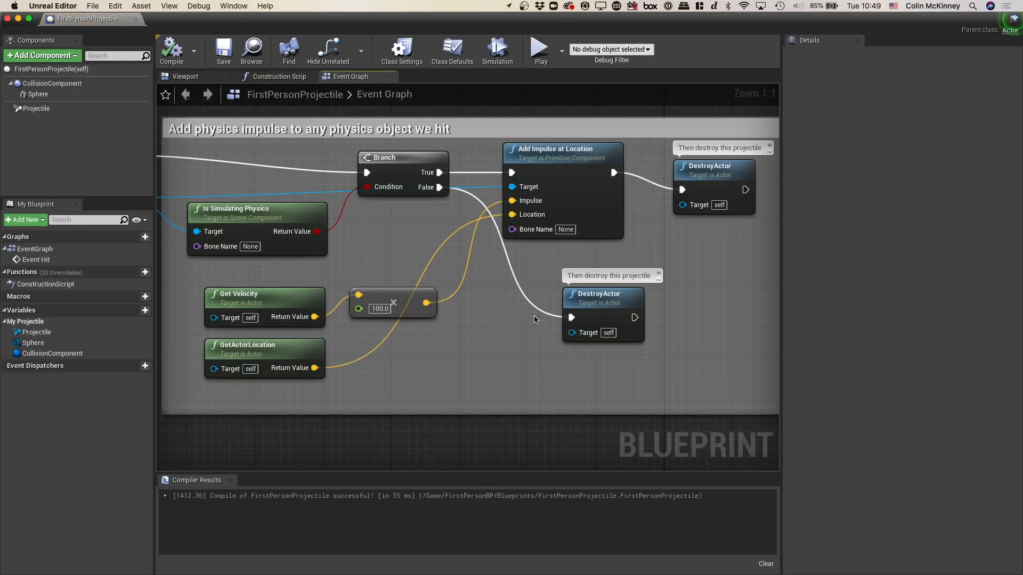
{"action": "left_click_drag", "start_coordinate": [566, 314], "coordinate": [533, 318]}
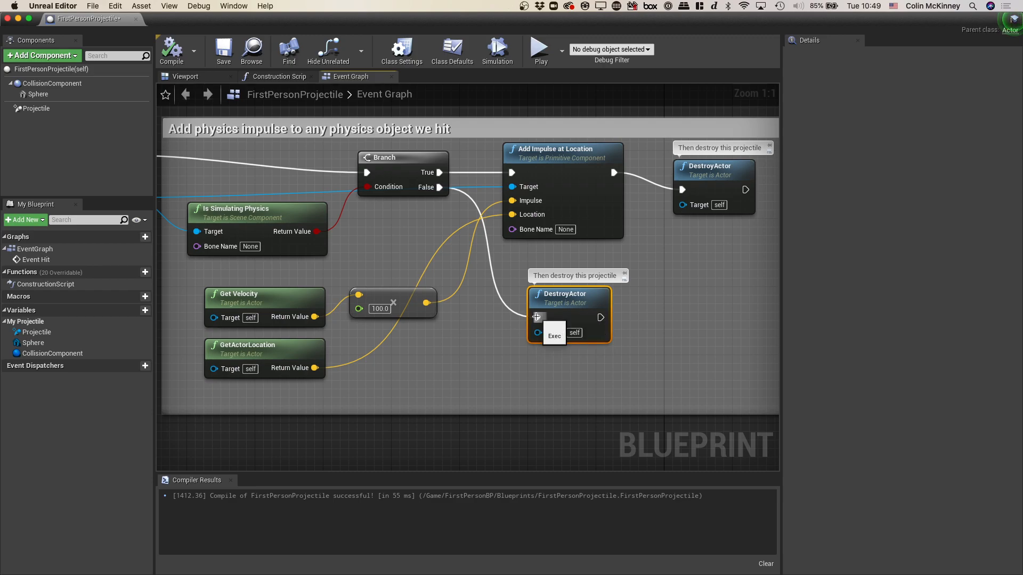
{"action": "left_click_drag", "start_coordinate": [536, 316], "coordinate": [508, 308]}
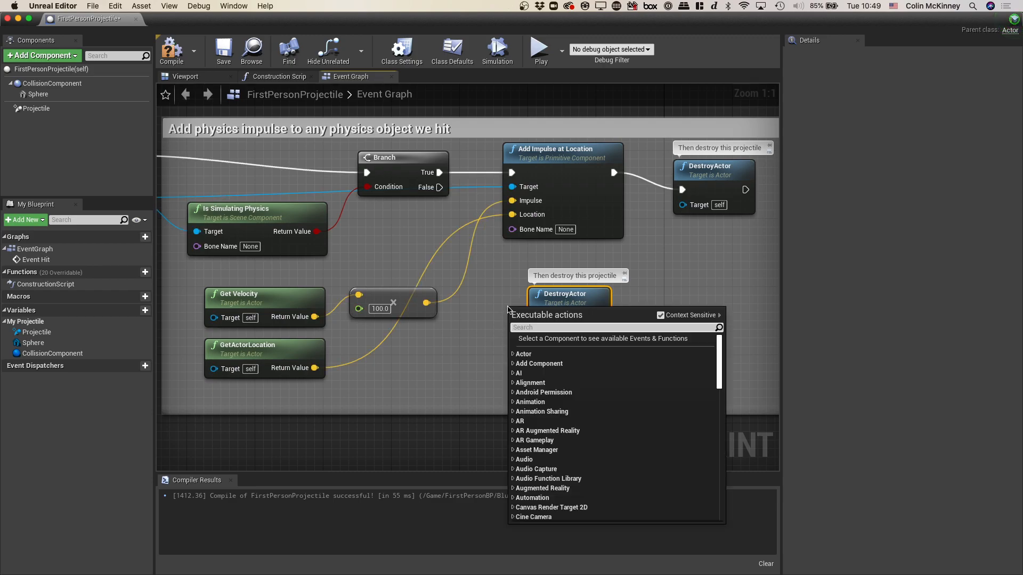
{"action": "left_click", "coordinate": [501, 349]}
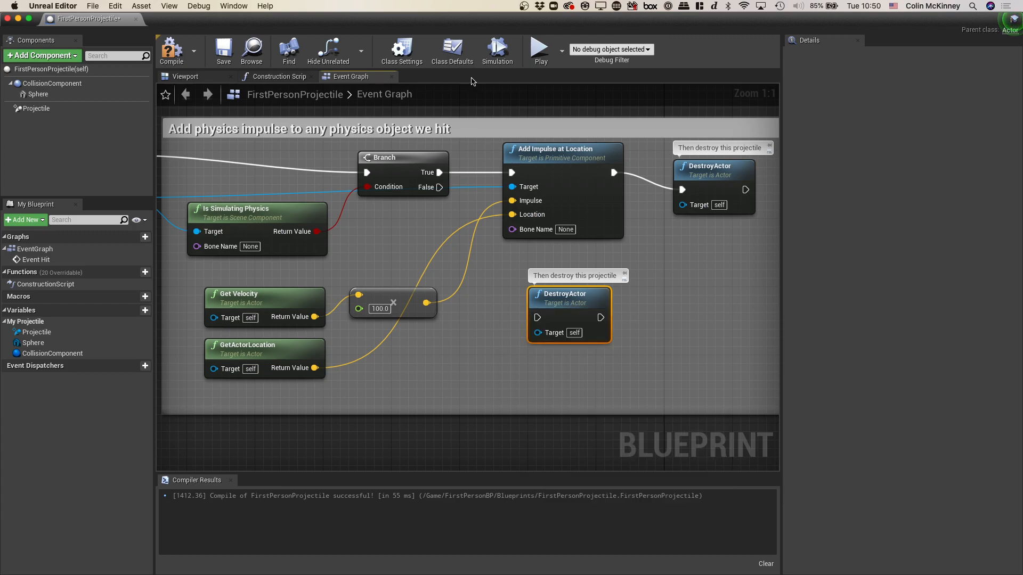
{"action": "left_click", "coordinate": [171, 50]}
{"action": "left_click", "coordinate": [223, 50]}
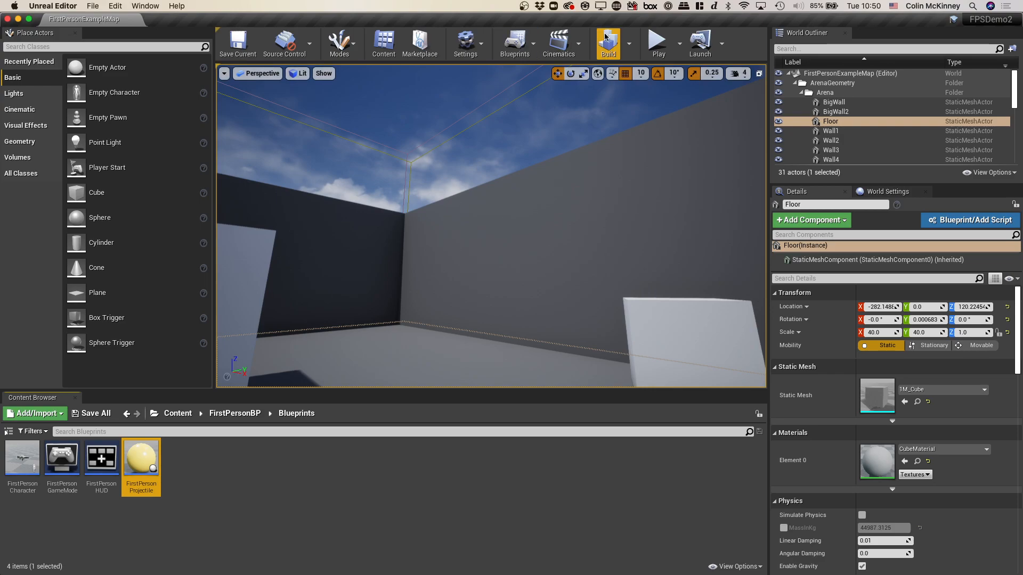
- Play the level again, firing projectiles at the cubes and walls to check how they behave on impact, and stop playing
{"action": "left_click", "coordinate": [657, 42]}
{"action": "left_click", "coordinate": [635, 116]}
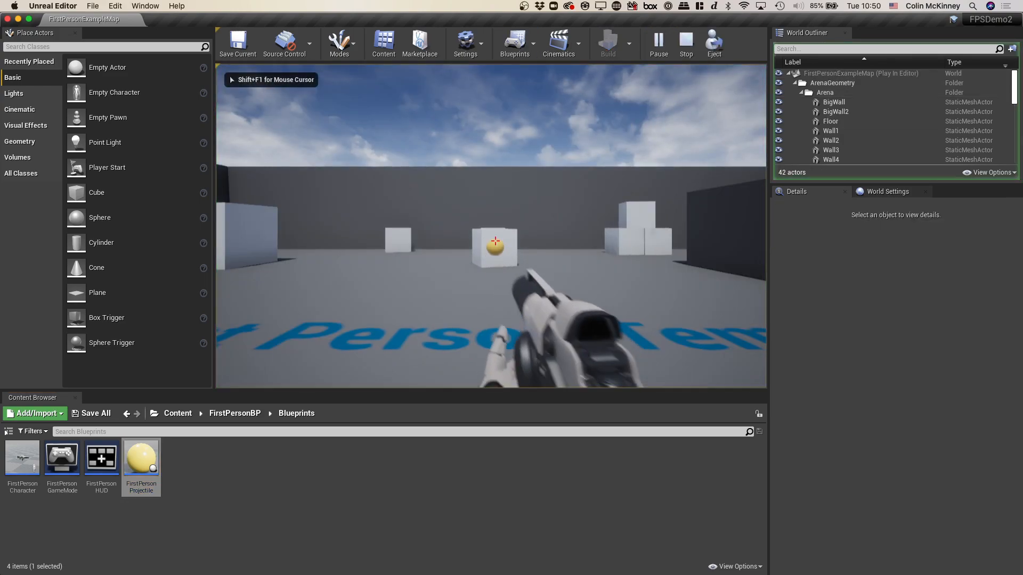
{"action": "left_click", "coordinate": [635, 116]}
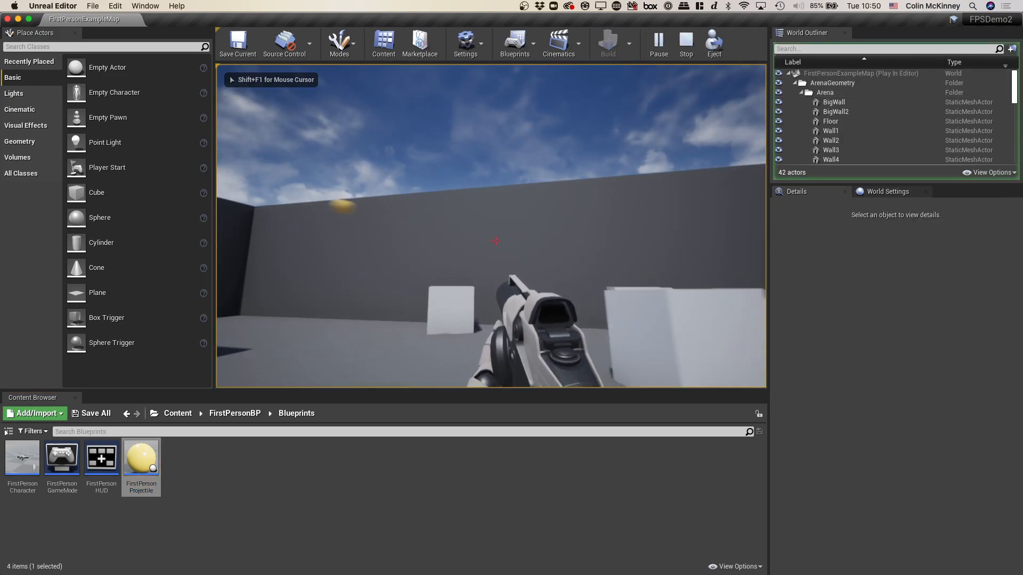
{"action": "left_click", "coordinate": [494, 240]}
{"action": "left_click", "coordinate": [494, 240]}
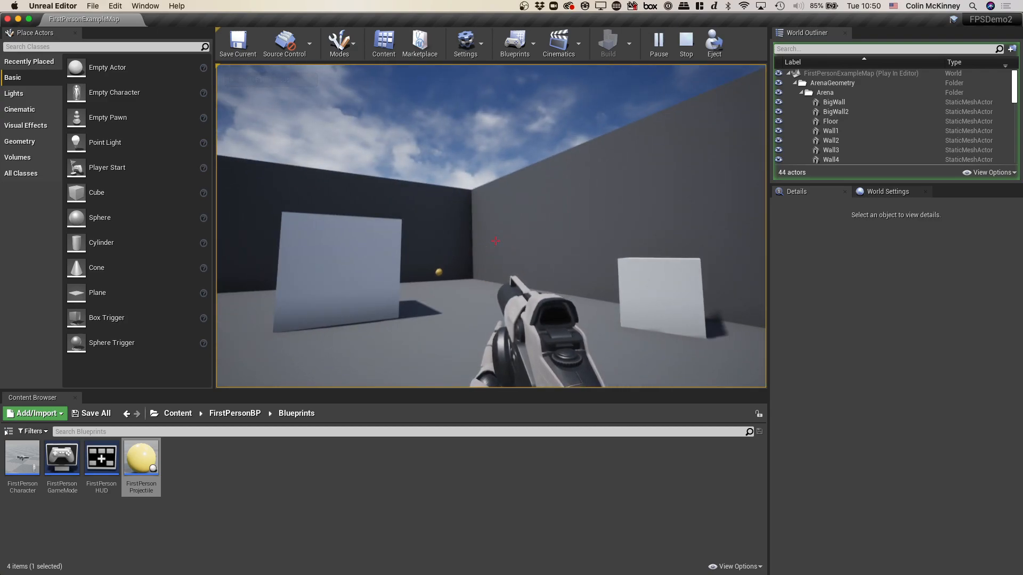
{"action": "left_click", "coordinate": [495, 242]}
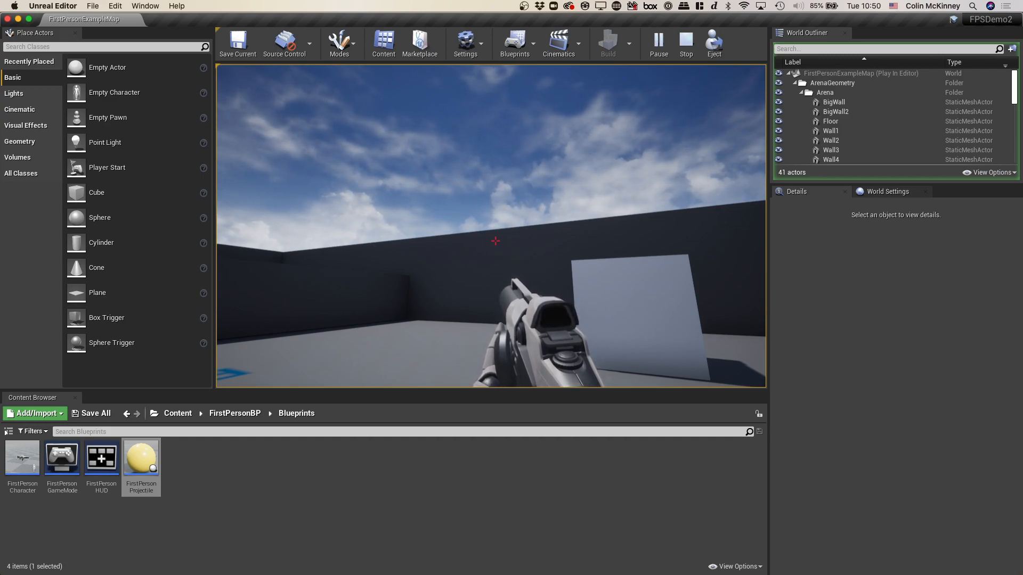
{"action": "key", "text": "Escape"}
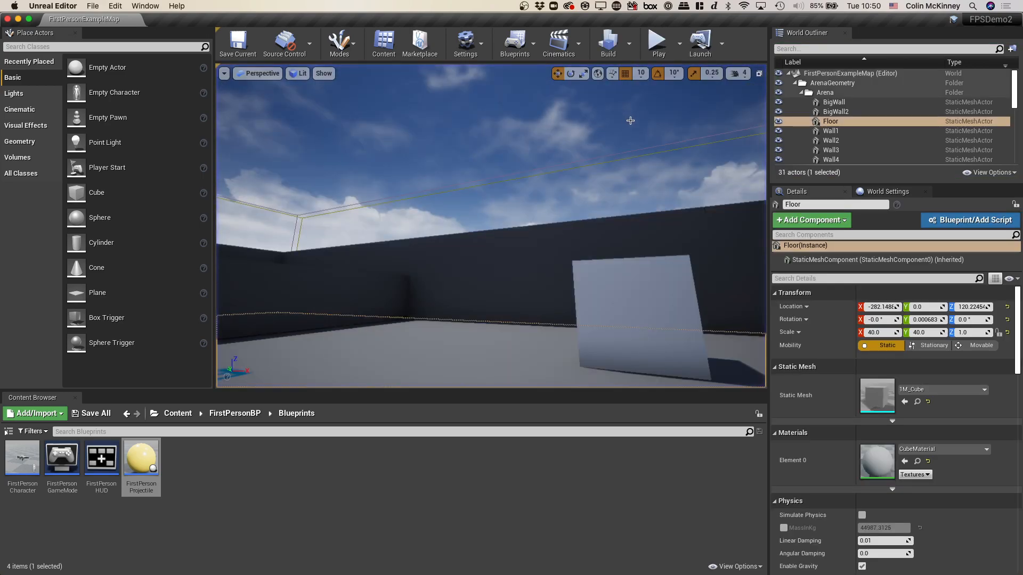
- Select Wall4 in the level and enable Simulate Physics for it
{"action": "left_click", "coordinate": [596, 245]}
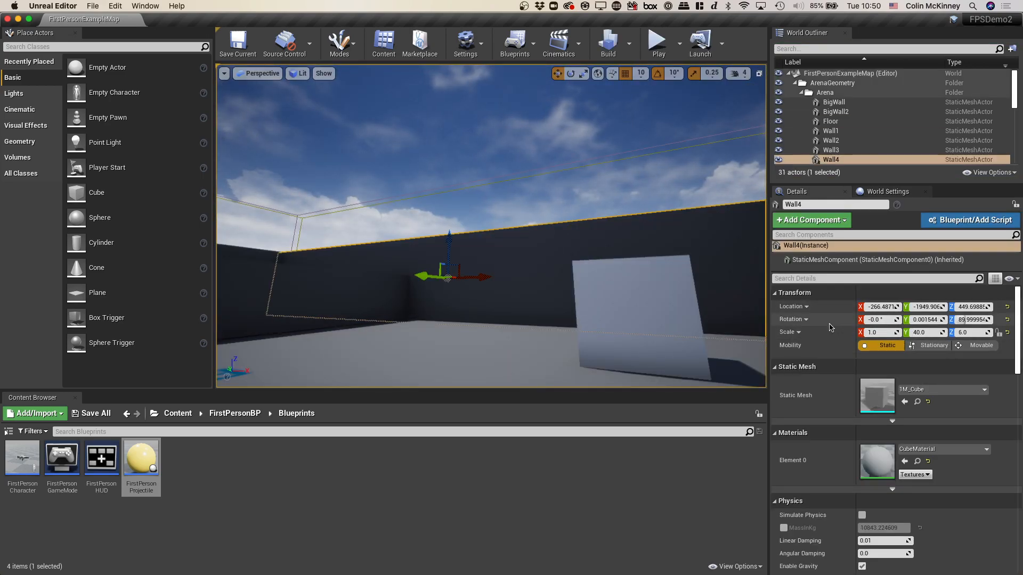
{"action": "scroll", "coordinate": [829, 327], "scroll_direction": "down", "scroll_amount": 6}
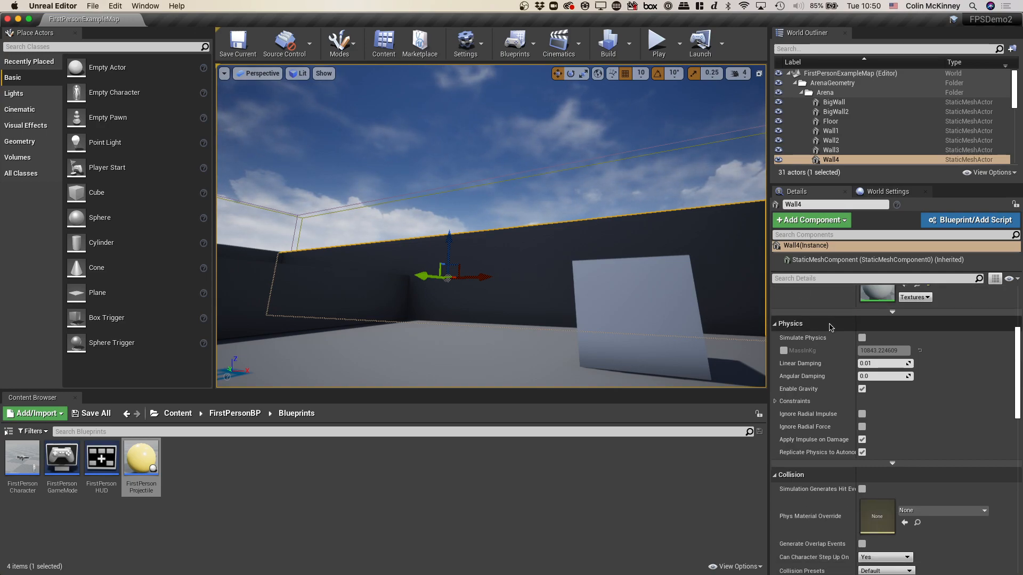
{"action": "left_click", "coordinate": [862, 338]}
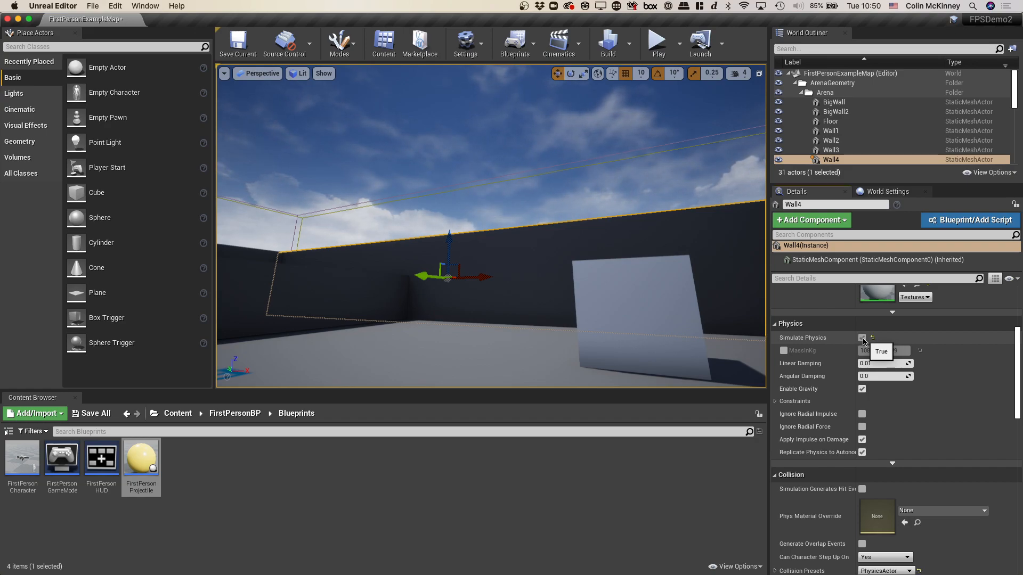
- Play the level, walk to the arena edge where Wall4 stands to check its physics behaviour, and stop playing
{"action": "left_click", "coordinate": [653, 44]}
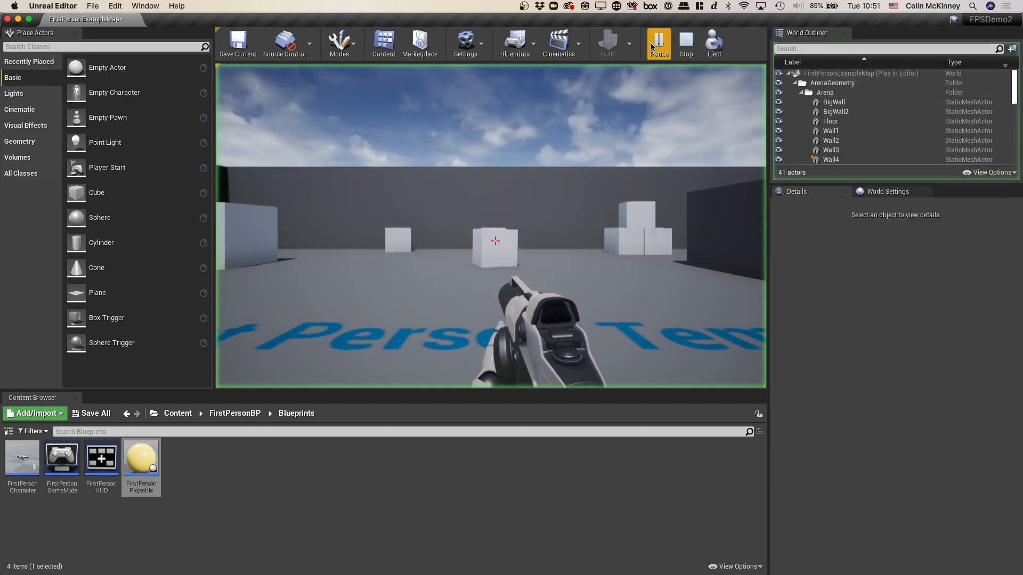
{"action": "left_click", "coordinate": [616, 5]}
{"action": "left_click", "coordinate": [495, 241]}
{"action": "key", "text": "w"}
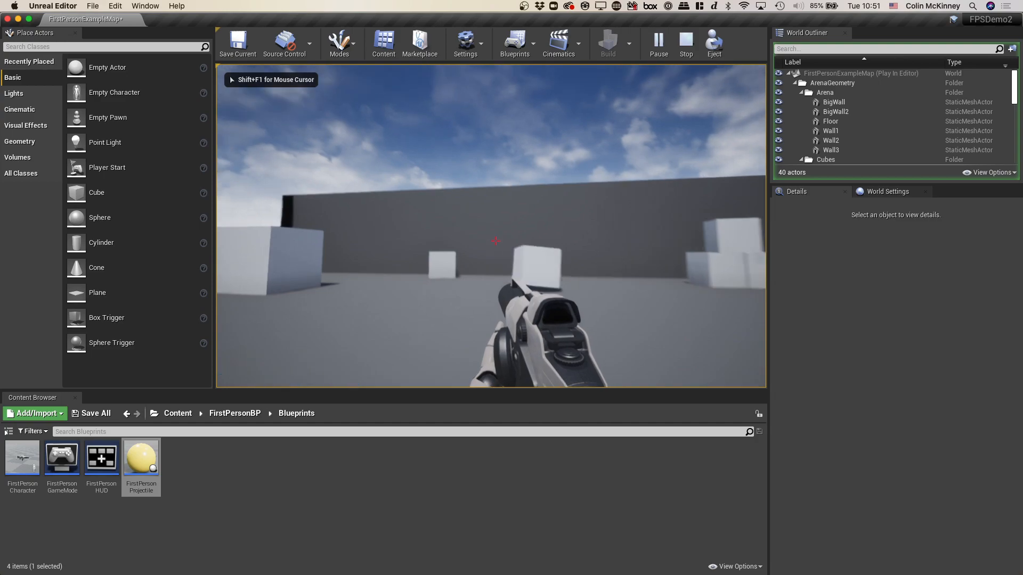
{"action": "key", "text": "w"}
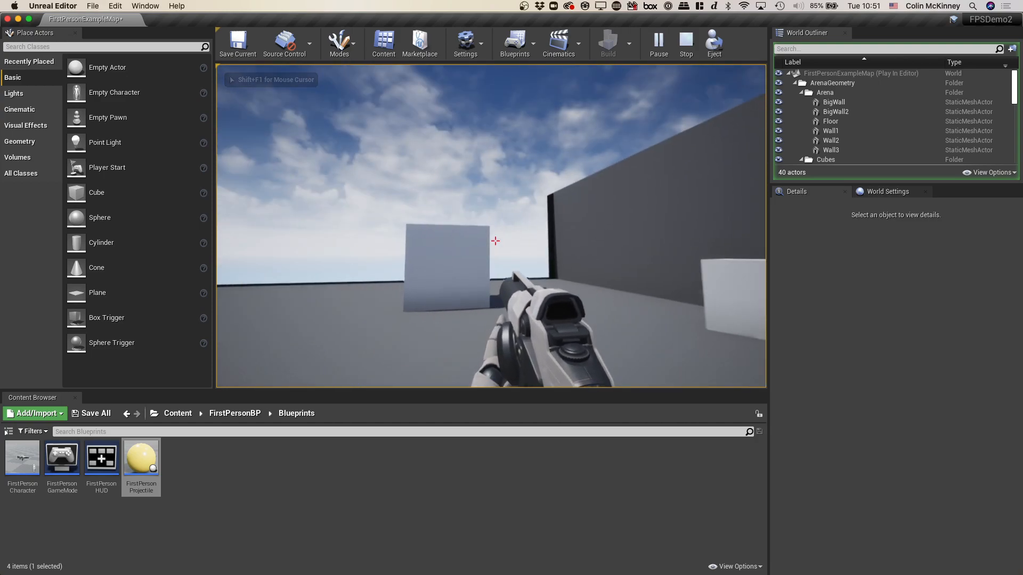
{"action": "key", "text": "w"}
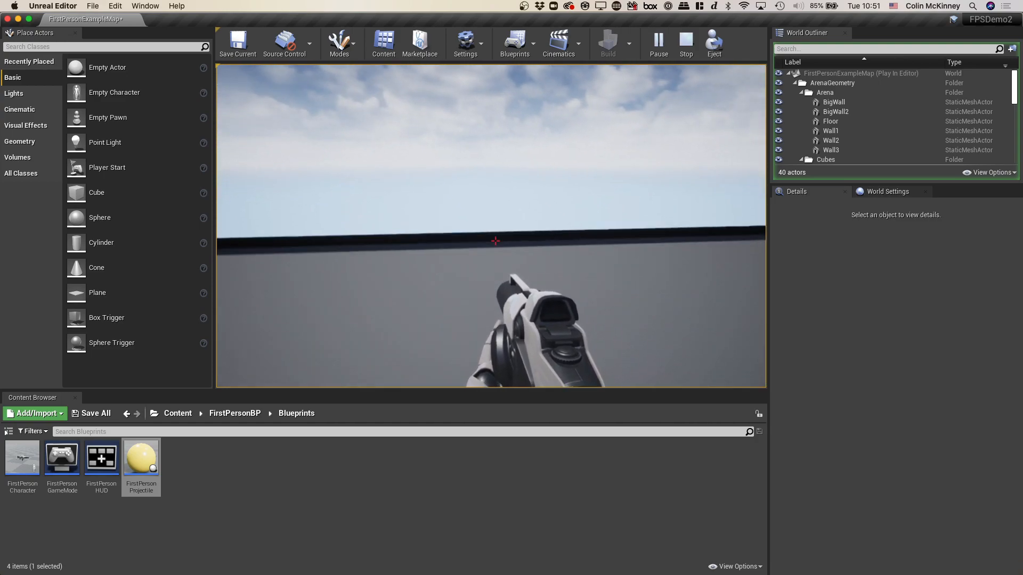
{"action": "key", "text": "w"}
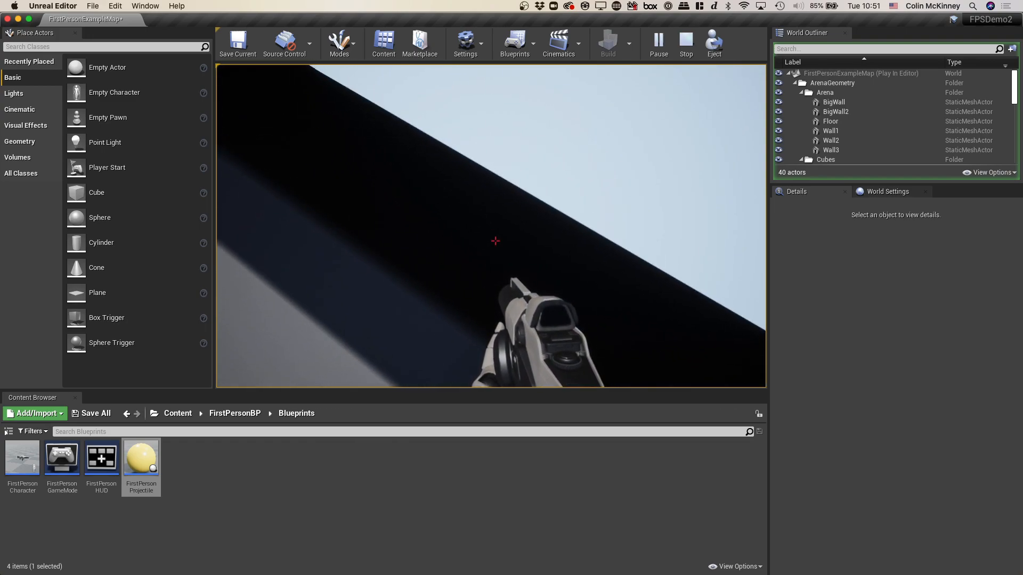
{"action": "key", "text": "Escape"}
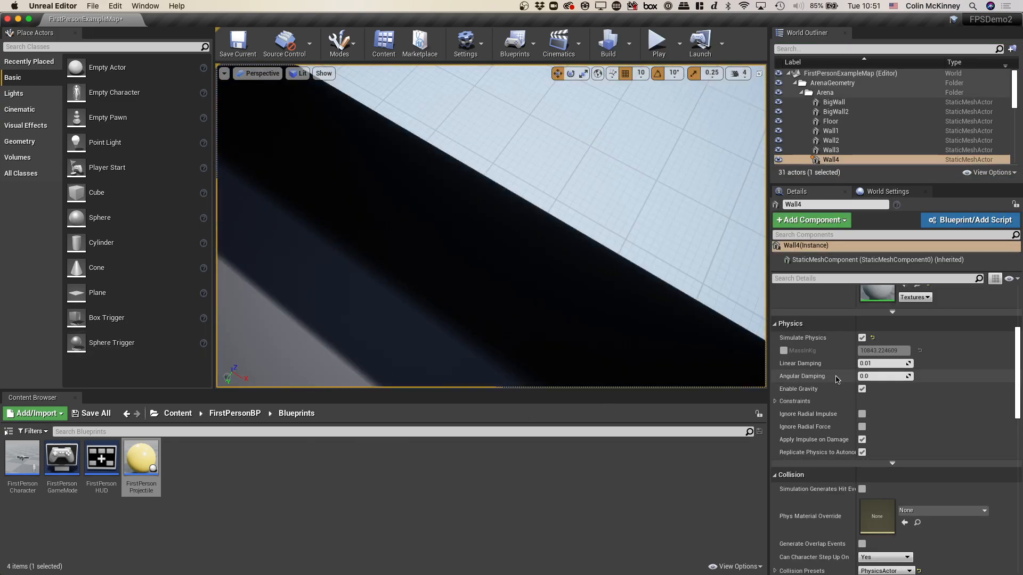
- Review Wall4's transform settings and examine the arena's walls and cubes from an elevated overview
{"action": "scroll", "coordinate": [902, 389], "scroll_direction": "up", "scroll_amount": 5}
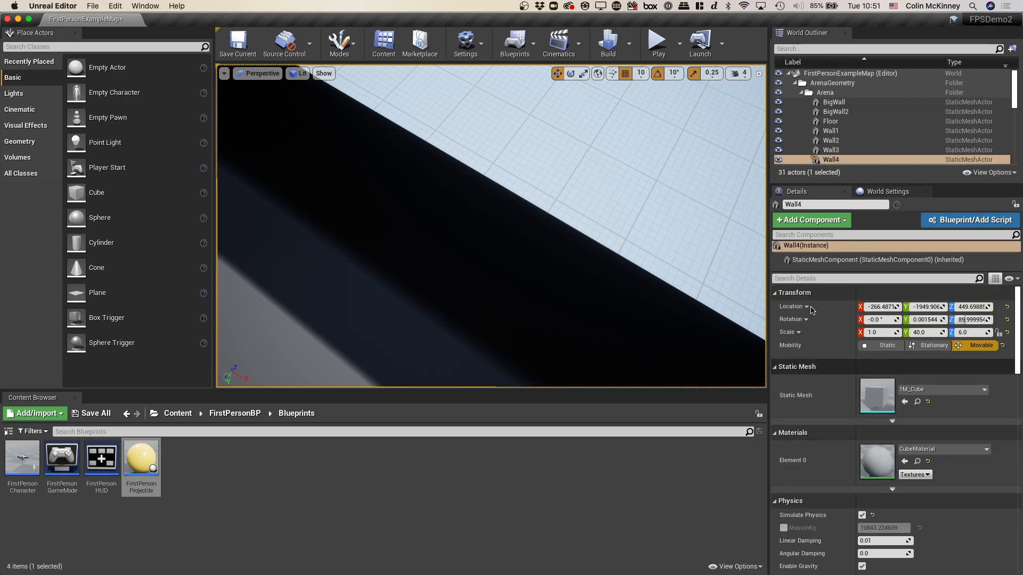
{"action": "left_click", "coordinate": [564, 196]}
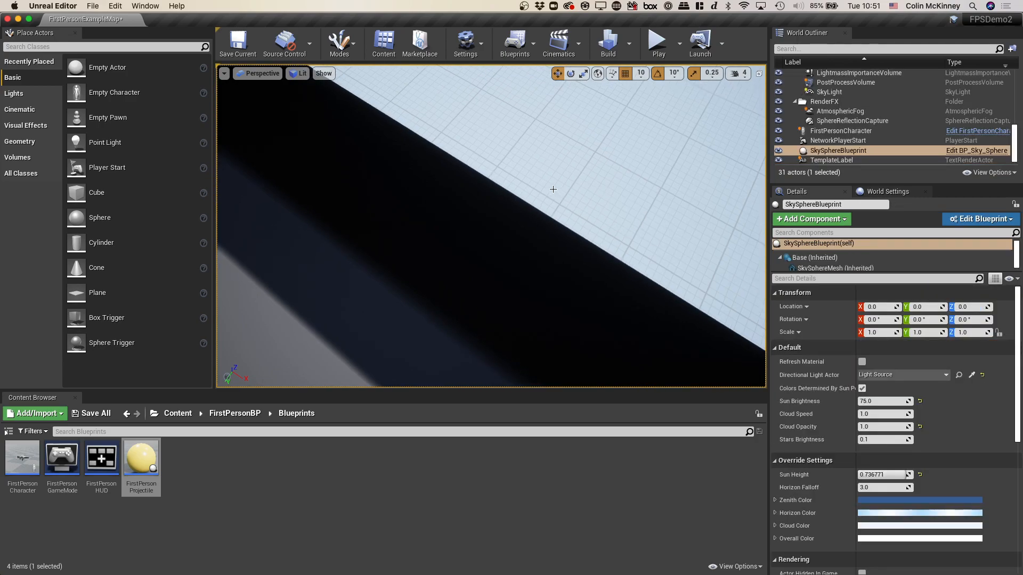
{"action": "right_click", "coordinate": [555, 191]}
{"action": "left_click", "coordinate": [556, 189]}
{"action": "left_click_drag", "start_coordinate": [520, 162], "coordinate": [319, 117]}
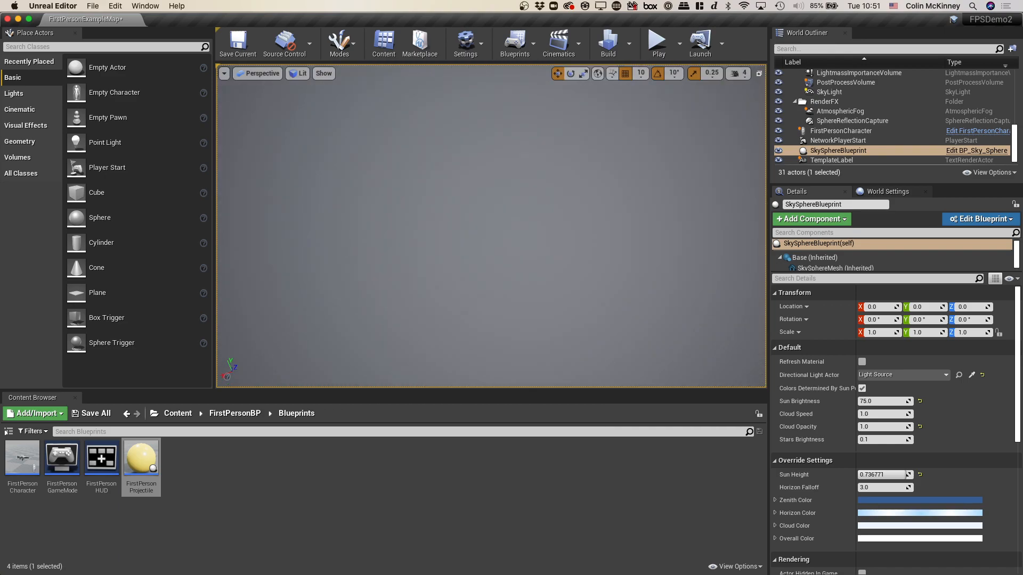
{"action": "right_click_drag", "start_coordinate": [520, 162], "coordinate": [532, 288]}
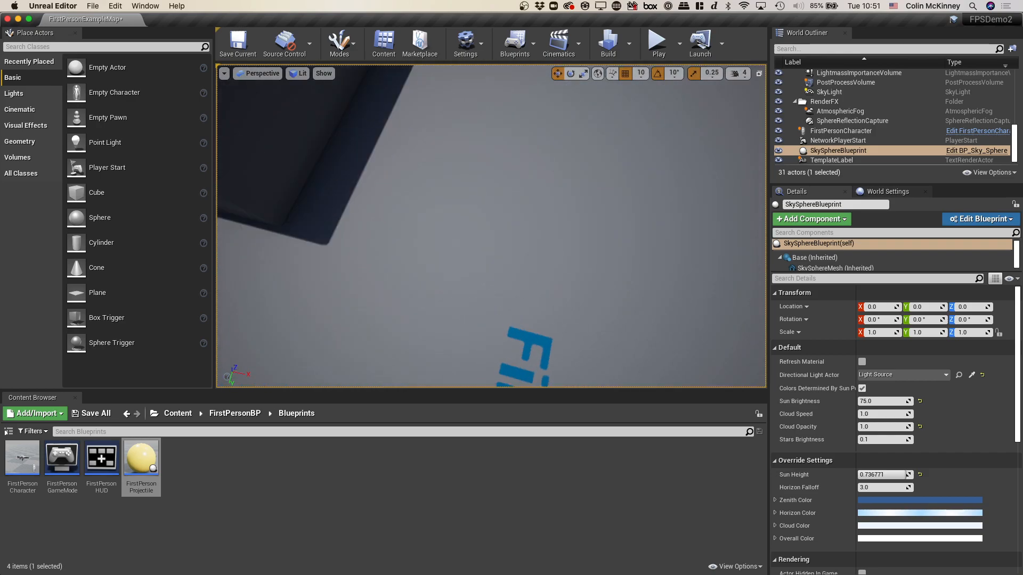
{"action": "mouse_move", "coordinate": [529, 221]}
{"action": "right_mouse_down"}
{"action": "mouse_move", "coordinate": [543, 197]}
{"action": "mouse_move", "coordinate": [529, 224]}
{"action": "right_mouse_up"}
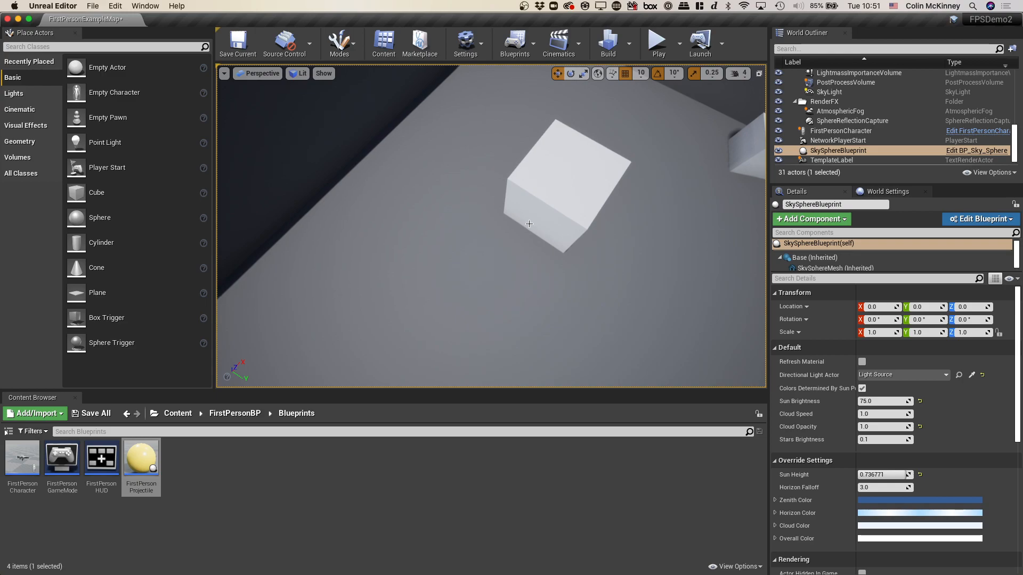
{"action": "scroll", "coordinate": [529, 224], "scroll_direction": "up", "scroll_amount": 5}
{"action": "scroll", "coordinate": [529, 224], "scroll_direction": "down", "scroll_amount": 7}
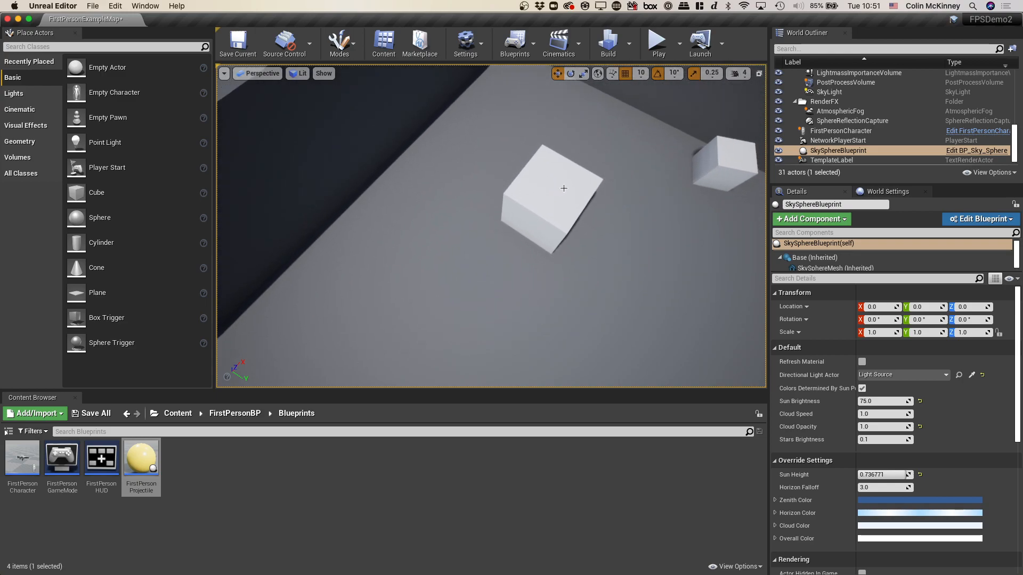
{"action": "scroll", "coordinate": [564, 188], "scroll_direction": "down", "scroll_amount": 12}
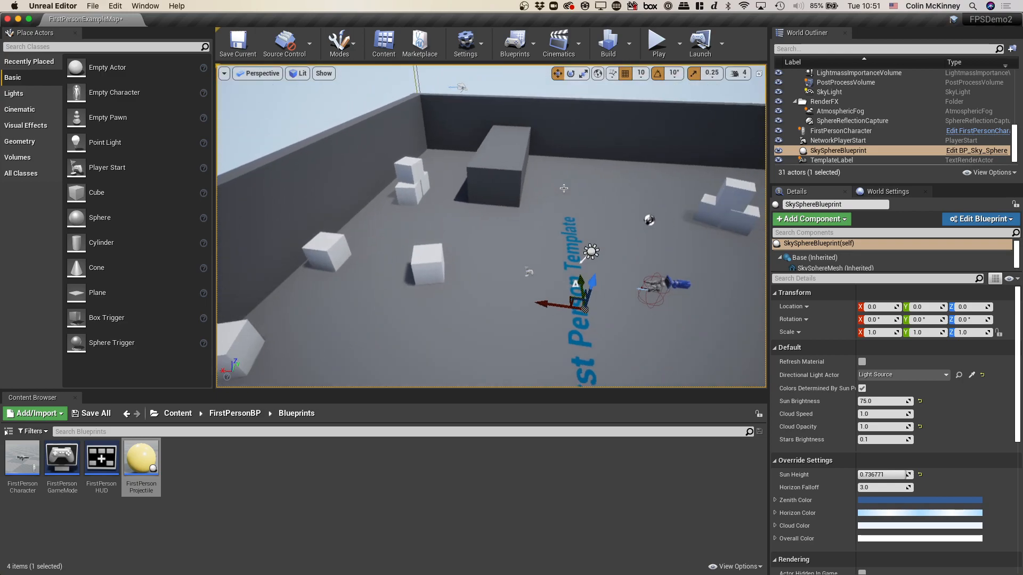
- Select Wall1 in the arena, enable Simulate Physics for it, and disable Enable Gravity
{"action": "scroll", "coordinate": [564, 188], "scroll_direction": "down", "scroll_amount": 2}
{"action": "right_click_drag", "start_coordinate": [564, 188], "coordinate": [480, 188]}
{"action": "left_click", "coordinate": [508, 180]}
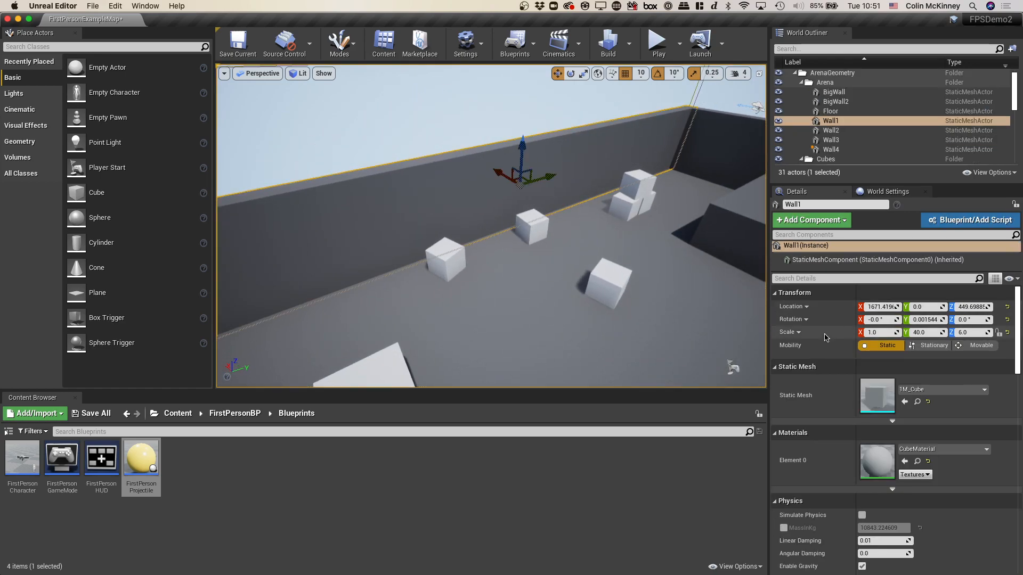
{"action": "scroll", "coordinate": [825, 337], "scroll_direction": "down", "scroll_amount": 6}
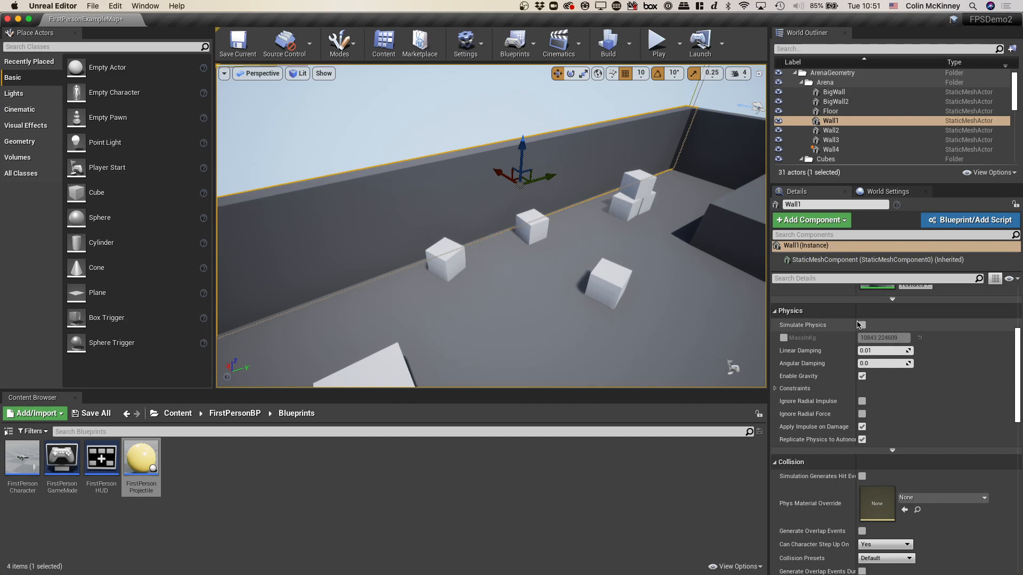
{"action": "scroll", "coordinate": [831, 382], "scroll_direction": "down", "scroll_amount": 3}
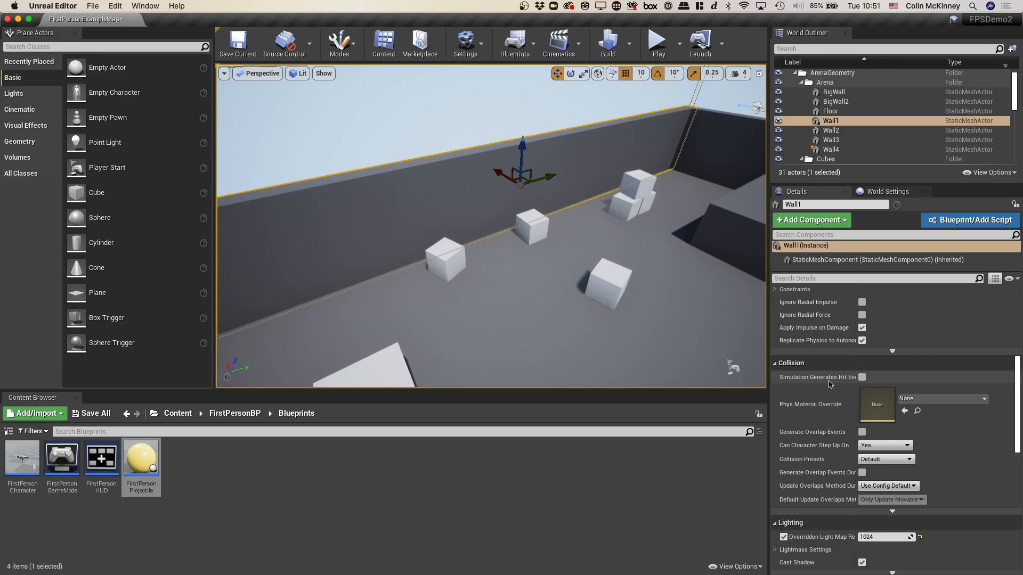
{"action": "scroll", "coordinate": [830, 384], "scroll_direction": "down", "scroll_amount": 3}
{"action": "scroll", "coordinate": [829, 382], "scroll_direction": "down", "scroll_amount": 4}
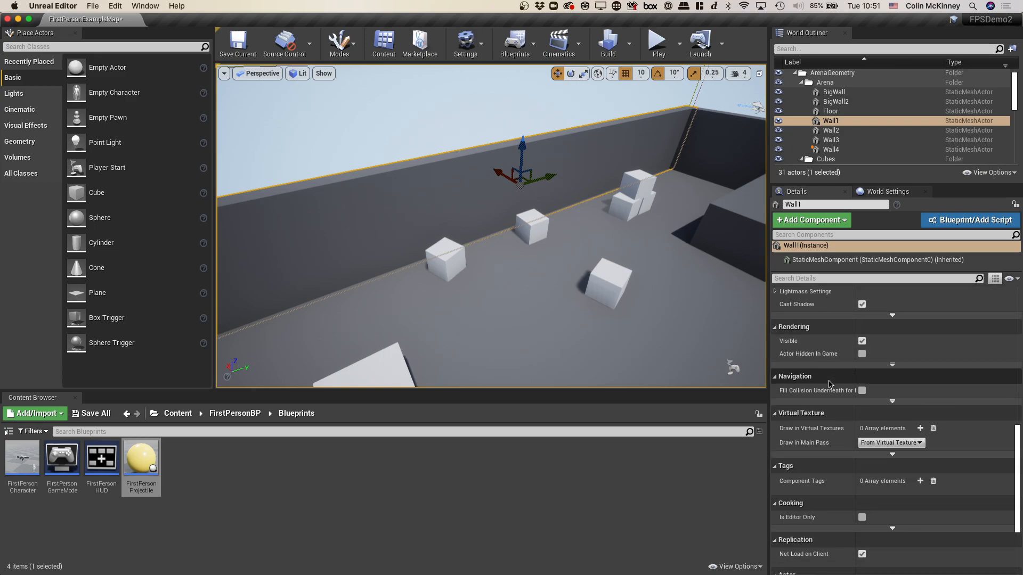
{"action": "scroll", "coordinate": [829, 384], "scroll_direction": "down", "scroll_amount": 4}
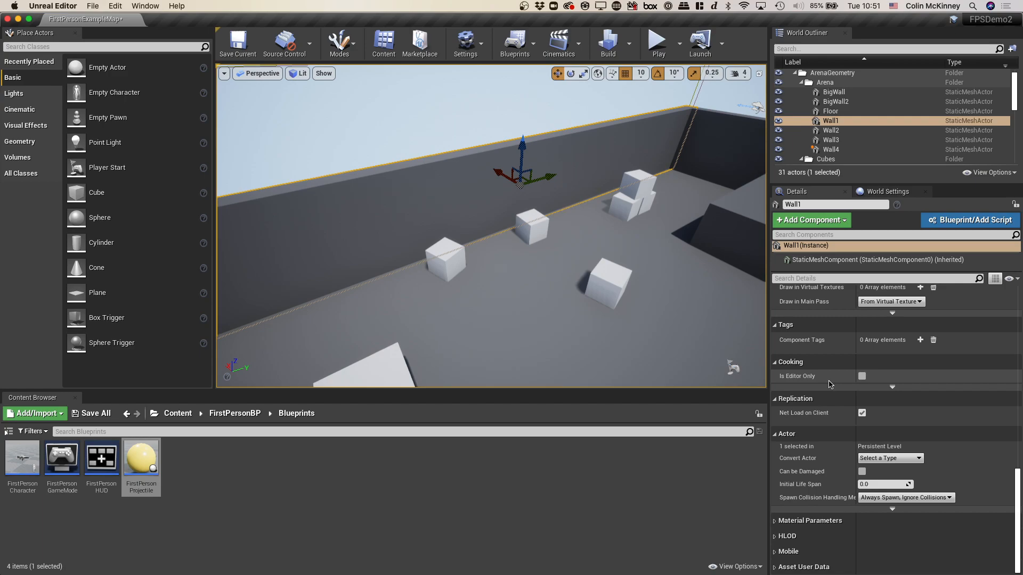
{"action": "scroll", "coordinate": [829, 384], "scroll_direction": "up", "scroll_amount": 15}
{"action": "scroll", "coordinate": [829, 384], "scroll_direction": "down", "scroll_amount": 3}
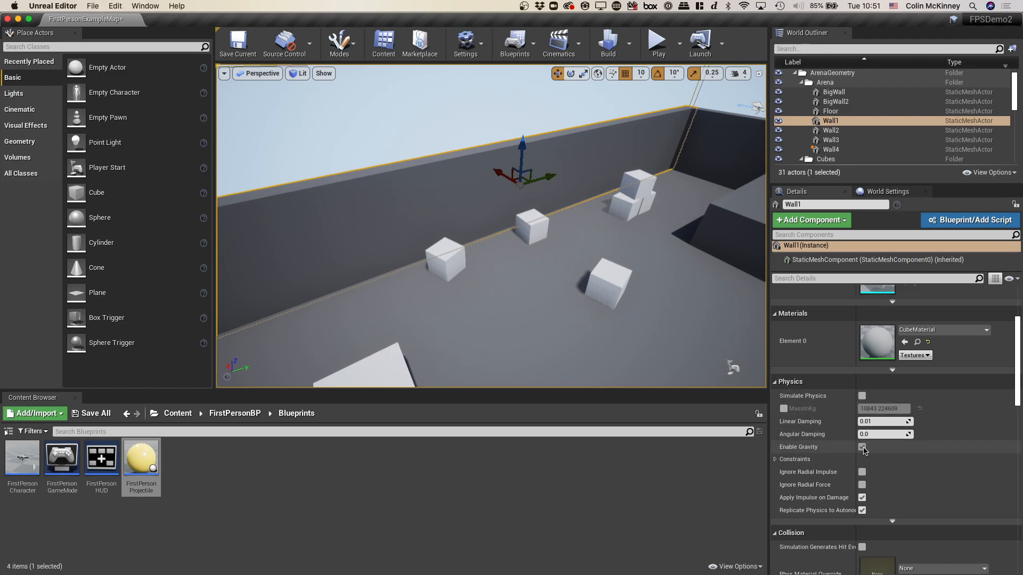
{"action": "left_click", "coordinate": [862, 447]}
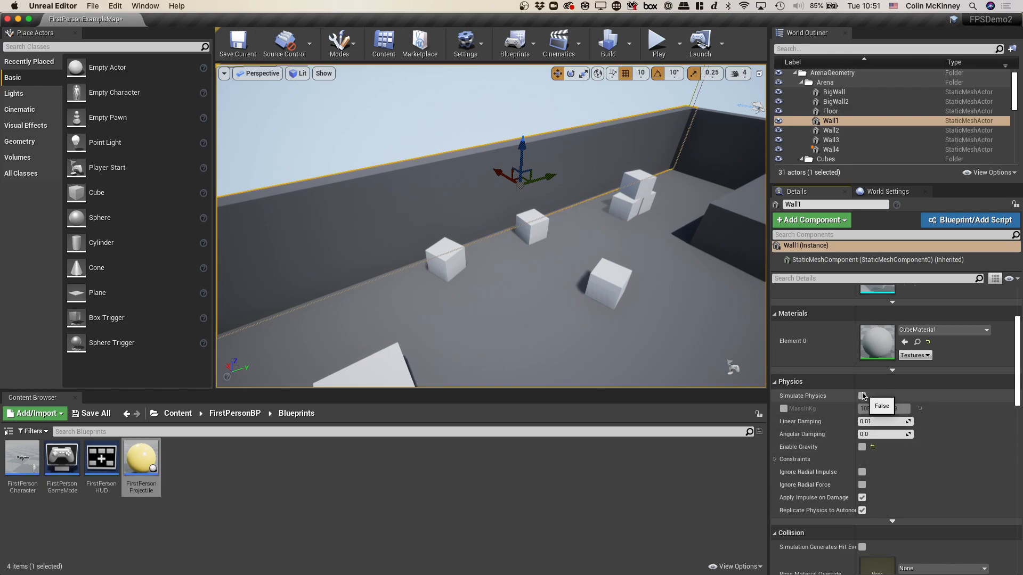
- Play the level to test how Wall1 behaves with physics simulated but no gravity, and stop playing
{"action": "left_click", "coordinate": [650, 41]}
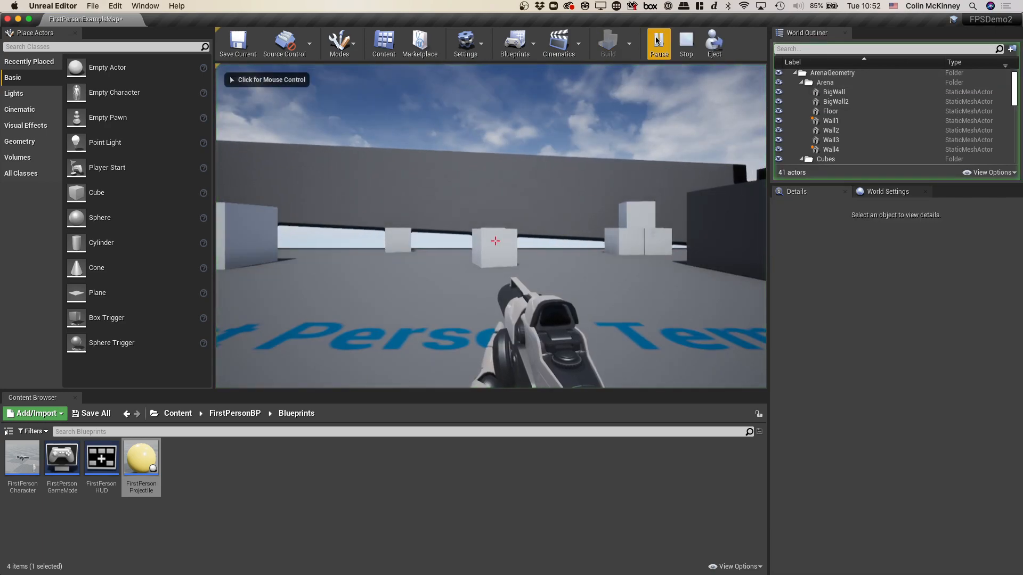
{"action": "left_click", "coordinate": [504, 107]}
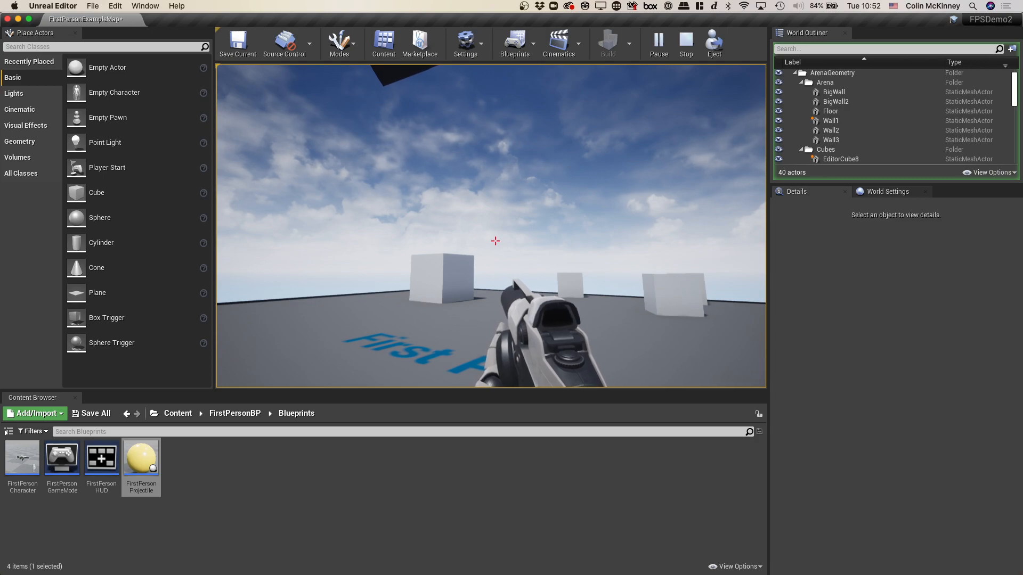
{"action": "key", "text": "Escape"}
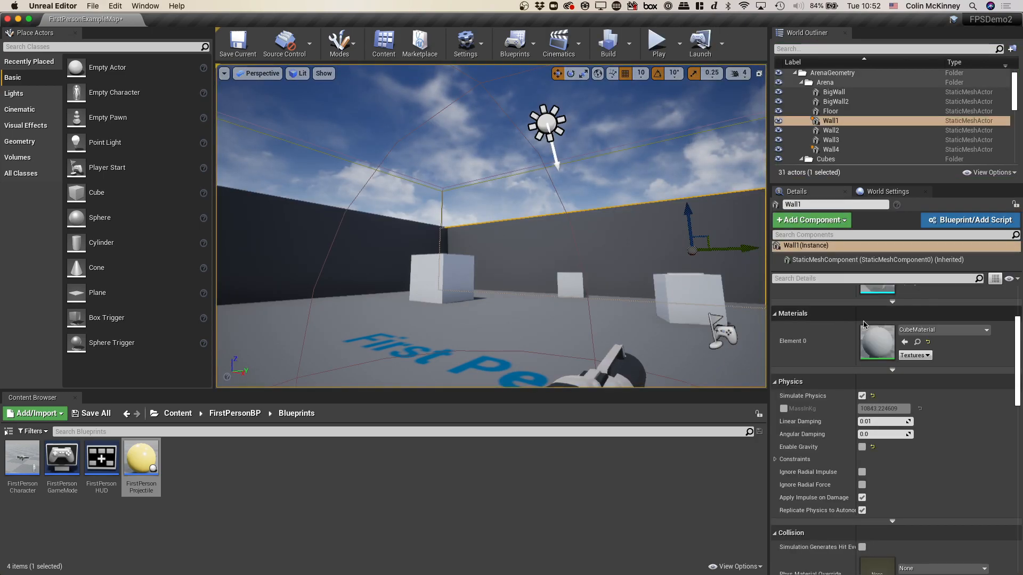
- Disable Simulate Physics for Wall1, and check the physics settings of Wall4 and Wall1
{"action": "scroll", "coordinate": [859, 372], "scroll_direction": "up", "scroll_amount": 3}
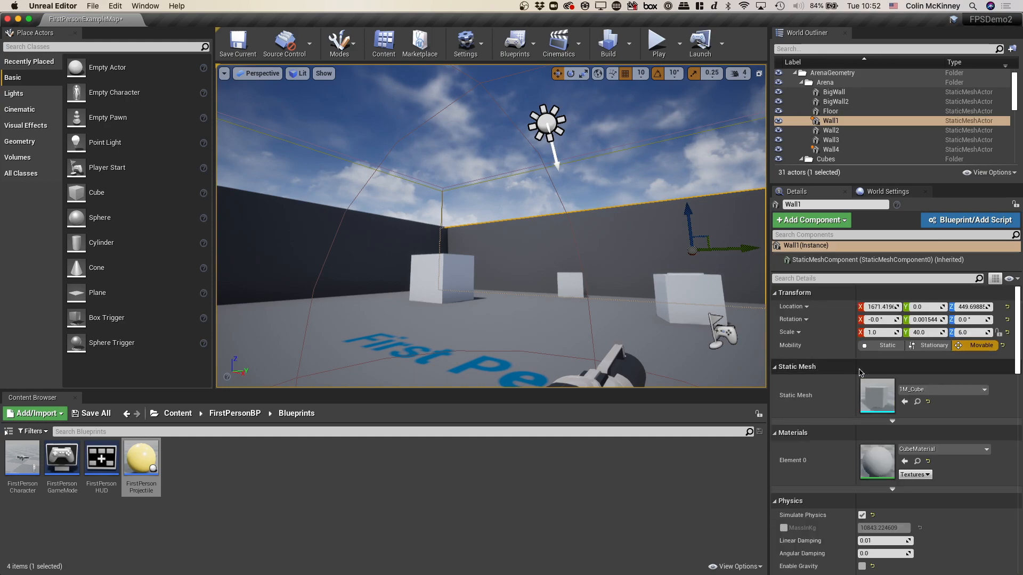
{"action": "left_click", "coordinate": [861, 516]}
{"action": "left_click", "coordinate": [383, 243]}
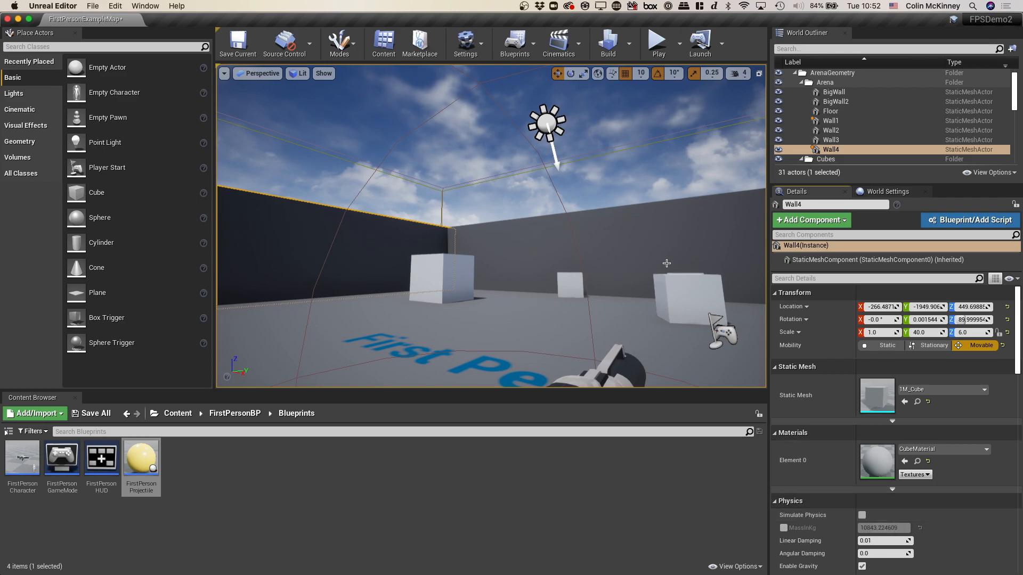
{"action": "left_click", "coordinate": [667, 261]}
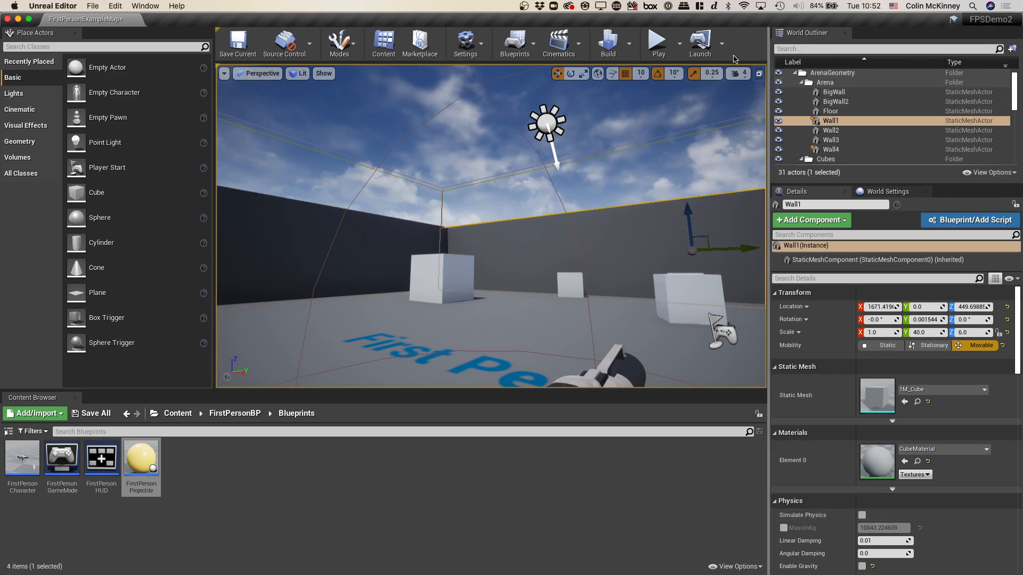
- Play the level, fire projectiles at the arena walls with their physics simulation off, and stop playing
{"action": "left_click", "coordinate": [656, 38]}
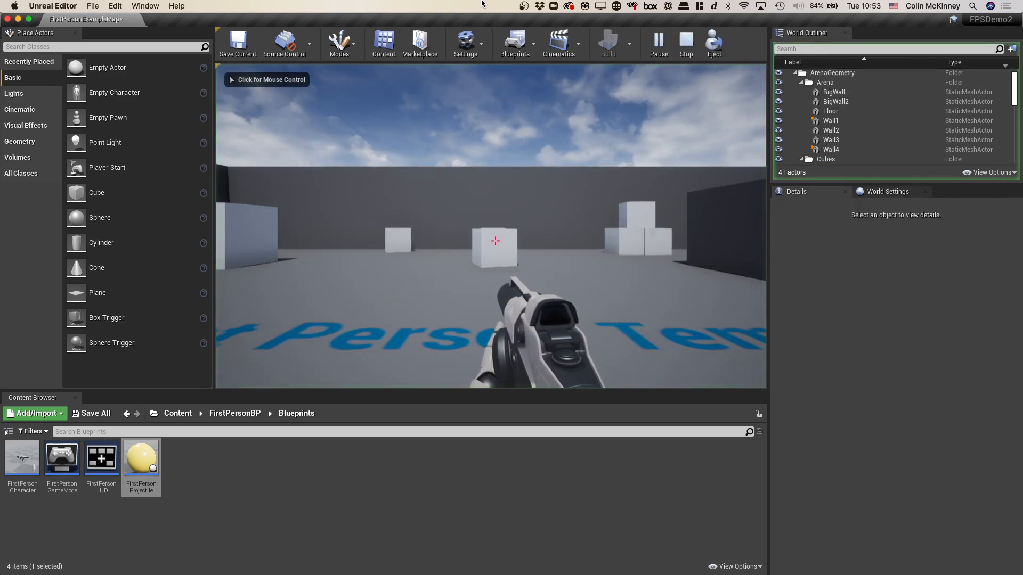
{"action": "left_click", "coordinate": [491, 226]}
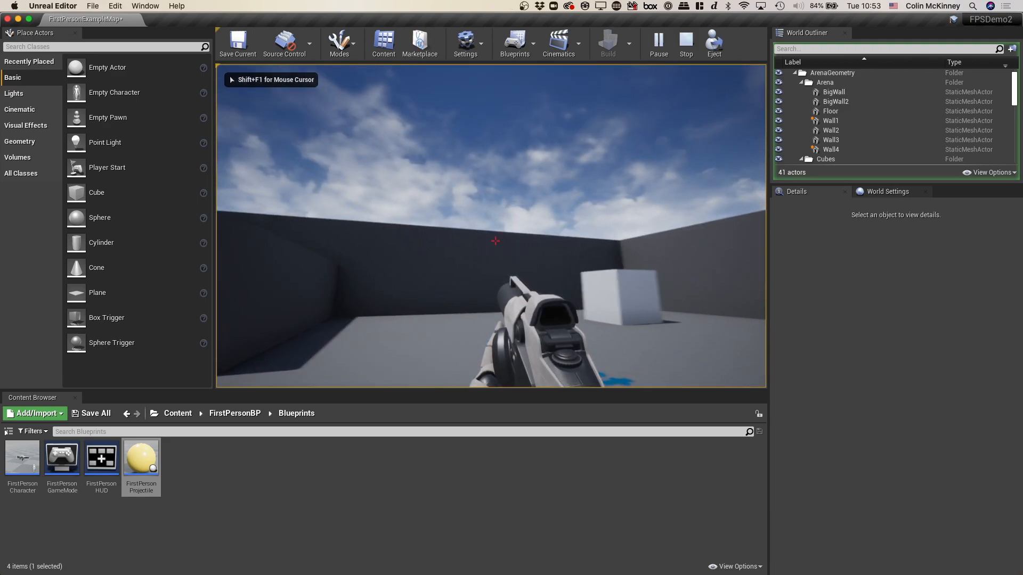
{"action": "left_click", "coordinate": [495, 241]}
{"action": "left_click", "coordinate": [495, 241]}
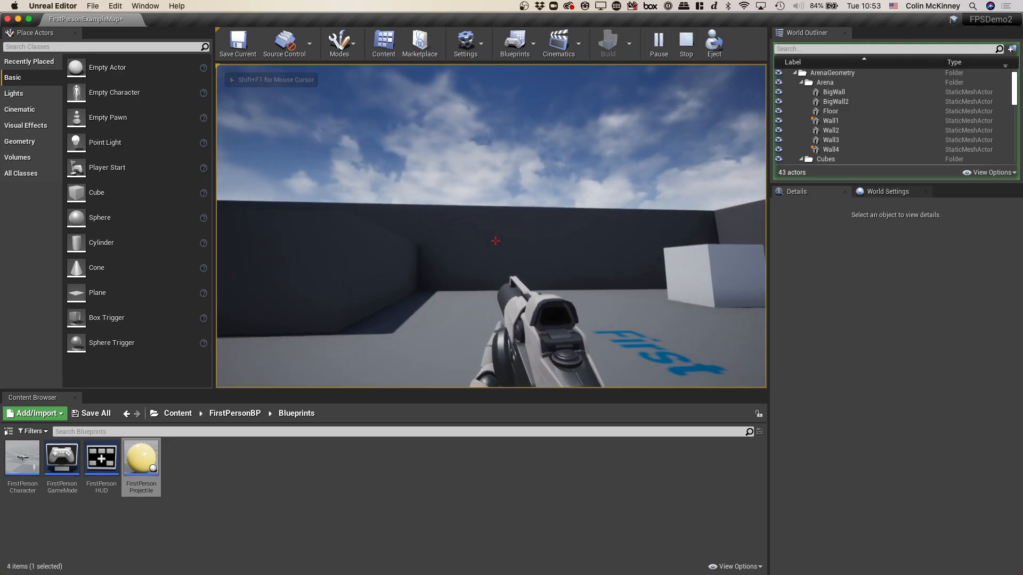
{"action": "key", "text": "Escape"}
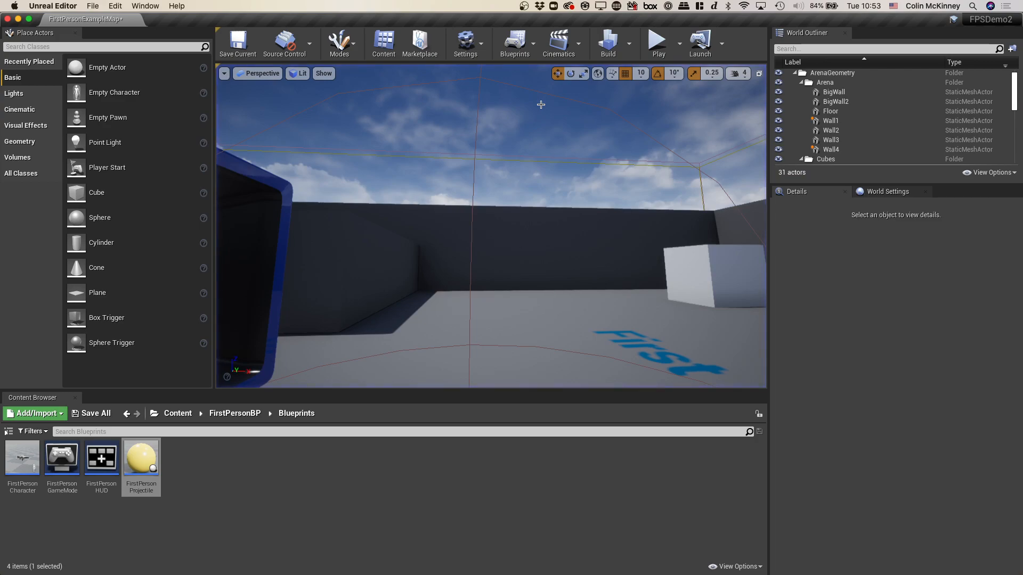
- In the FirstPersonProjectile blueprint's Event Graph, connect the Branch node's False output to the second DestroyActor node and compile
{"action": "double_click", "coordinate": [158, 448]}
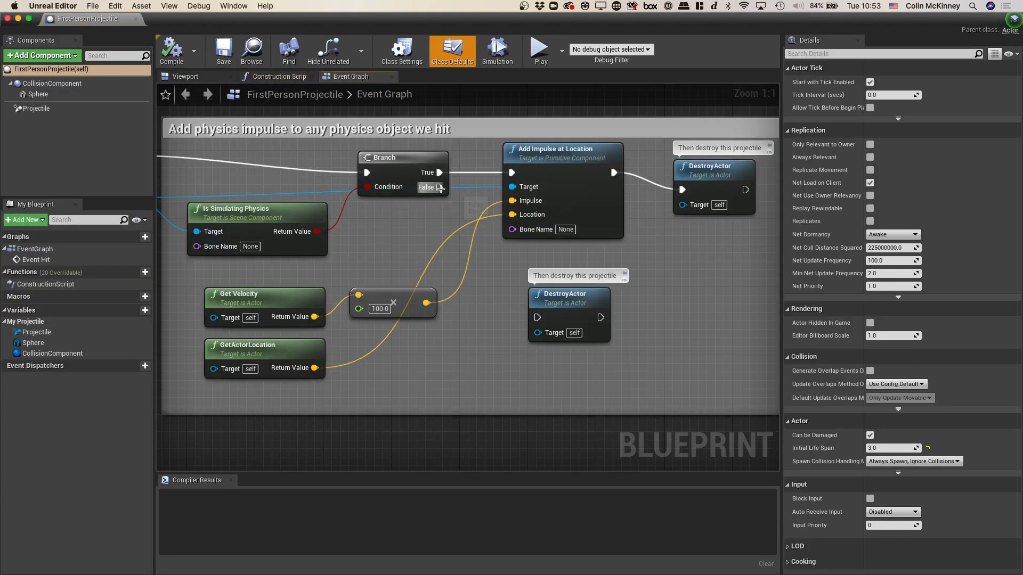
{"action": "left_click_drag", "start_coordinate": [439, 188], "coordinate": [537, 317]}
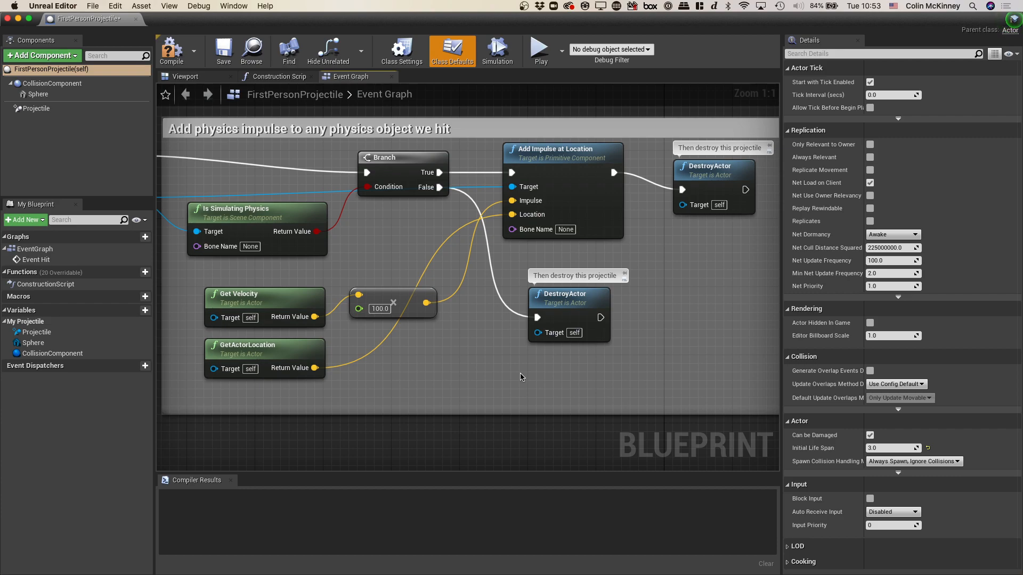
{"action": "left_click", "coordinate": [172, 50]}
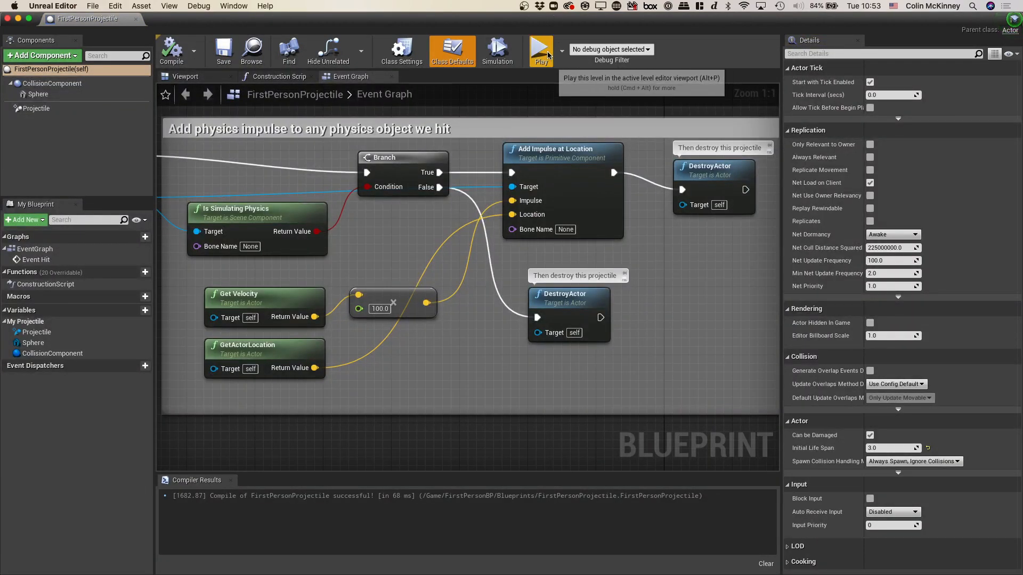
- Play the level, move forward and fire projectiles at the wall to test the False-branch DestroyActor, and stop playing
{"action": "left_click", "coordinate": [541, 51]}
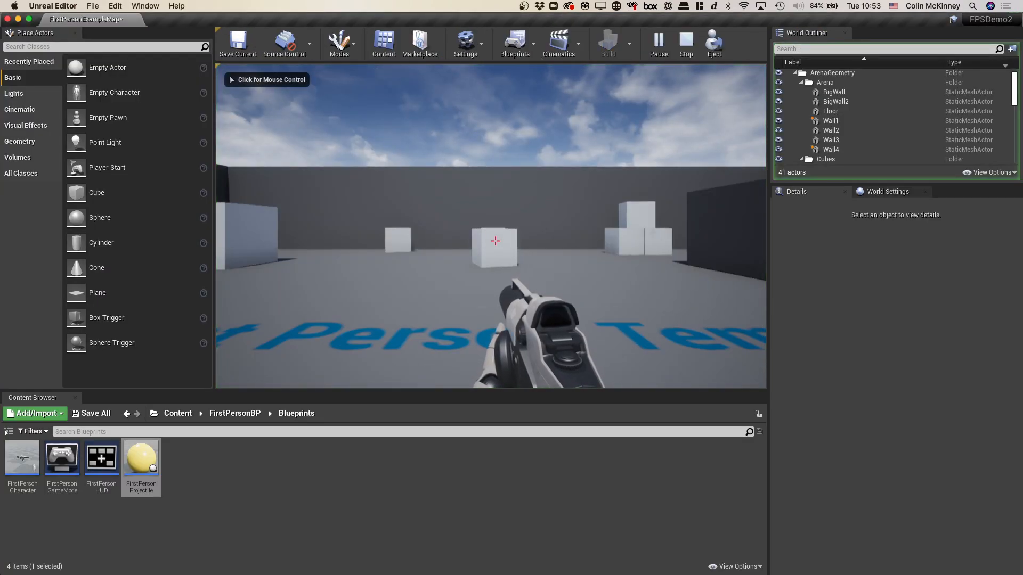
{"action": "left_click", "coordinate": [495, 241]}
{"action": "key", "text": "w"}
{"action": "left_click", "coordinate": [495, 241]}
{"action": "left_click", "coordinate": [496, 241]}
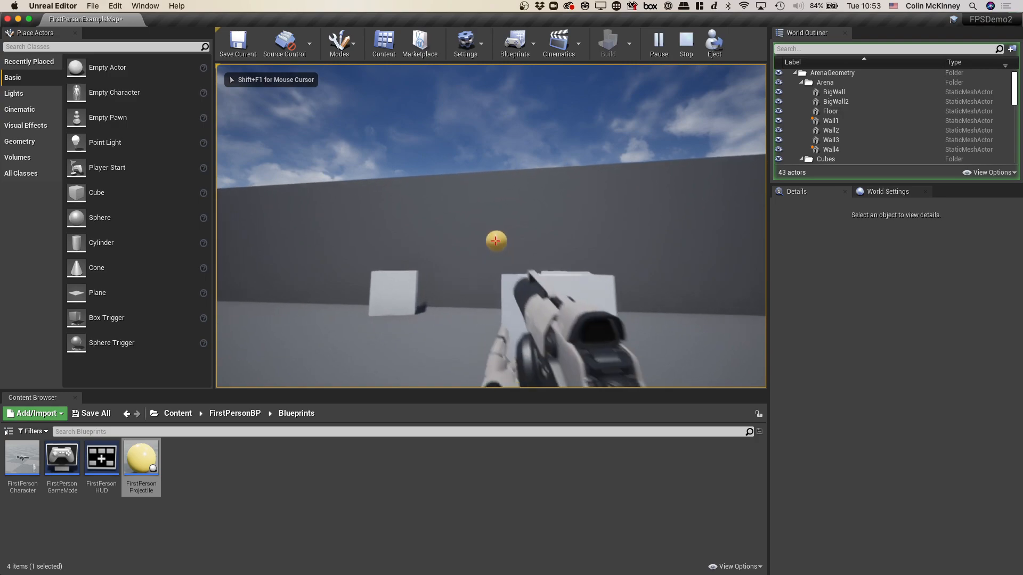
{"action": "left_click", "coordinate": [495, 241]}
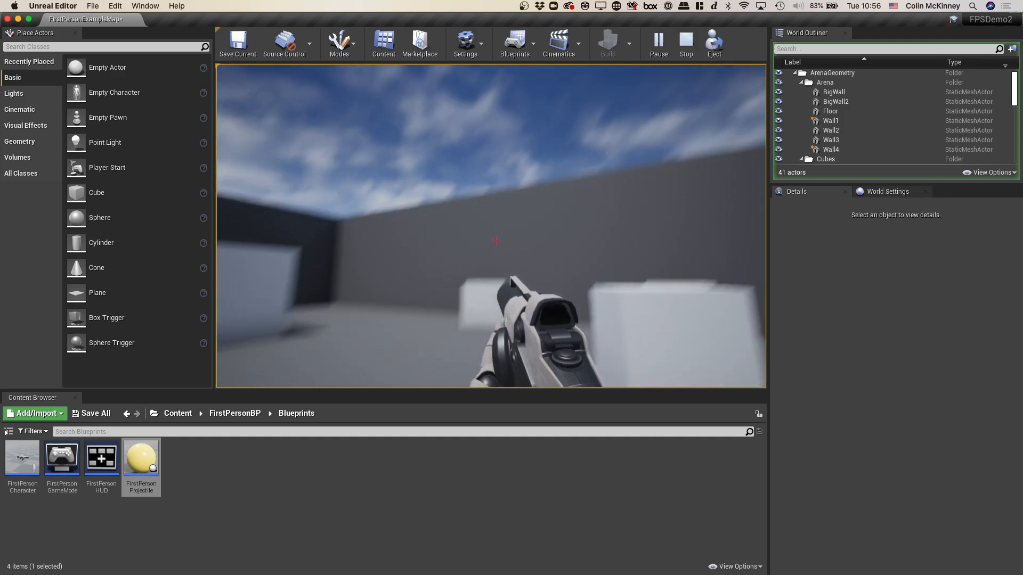
{"action": "key", "text": "Escape"}
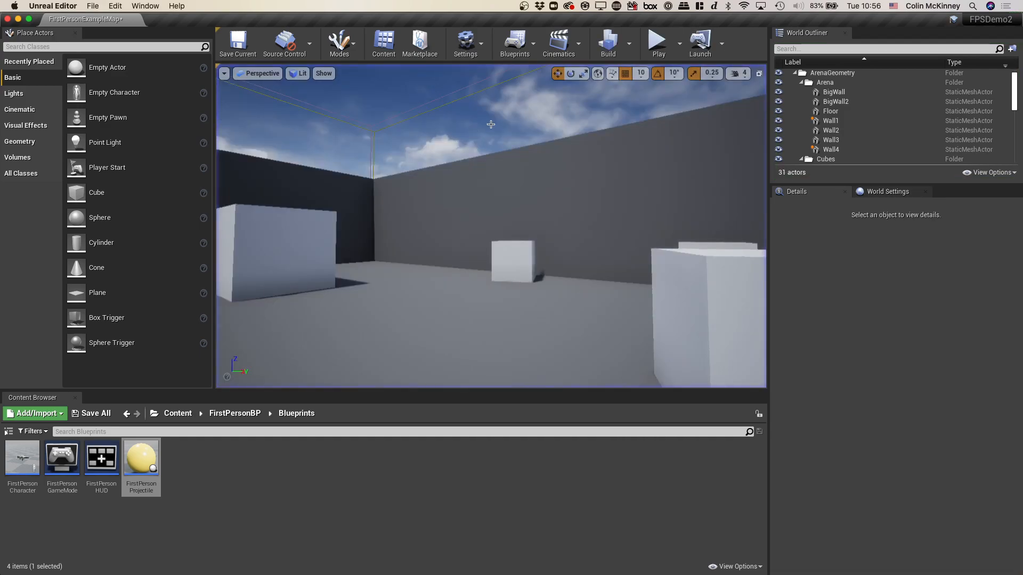
- Compare the transform and physics settings of EditorCube9 and the larger EditorCube8, ending with EditorCube9 selected
{"action": "left_click", "coordinate": [506, 260]}
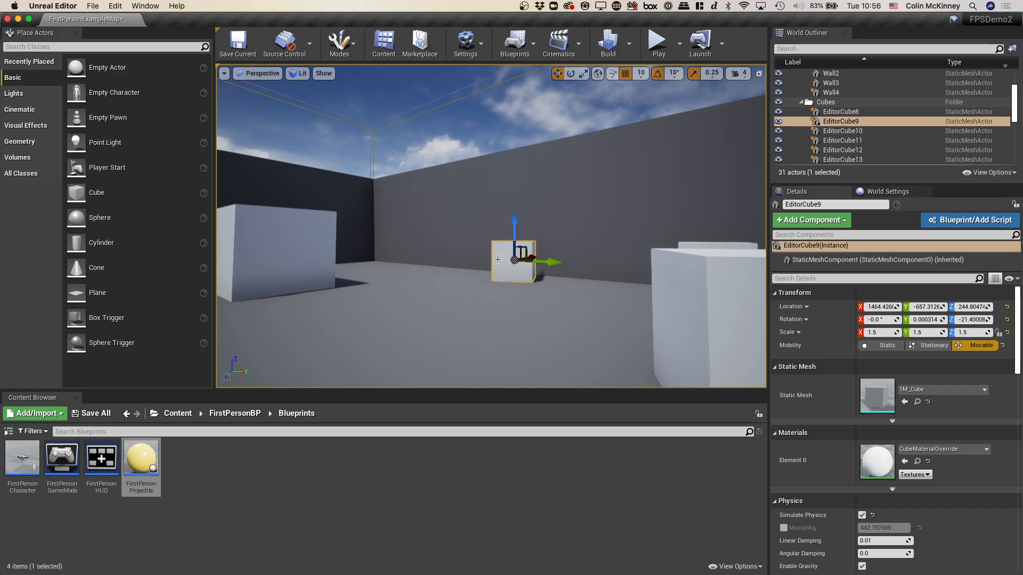
{"action": "left_click", "coordinate": [280, 243]}
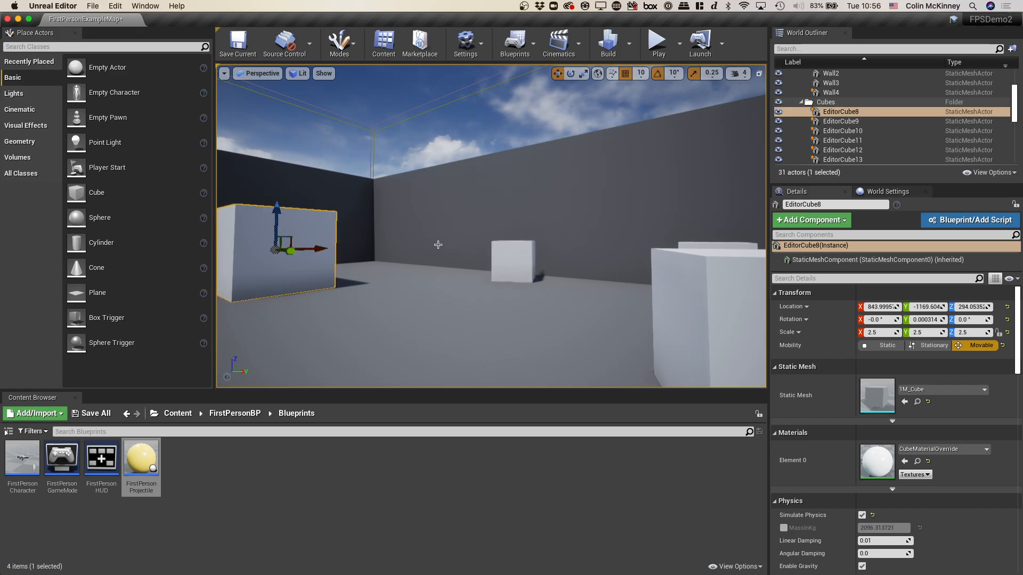
{"action": "left_click", "coordinate": [503, 255]}
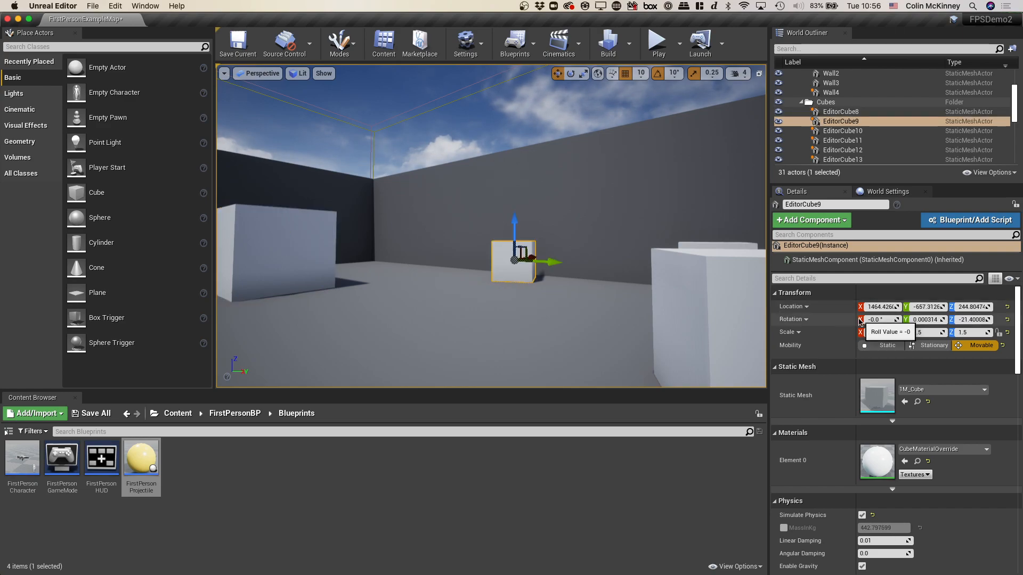
- Review EditorCube9's details, expanding Material Parameters and examining its physics, collision, rendering and actor settings
{"action": "scroll", "coordinate": [859, 321], "scroll_direction": "down", "scroll_amount": 10}
{"action": "scroll", "coordinate": [860, 320], "scroll_direction": "down", "scroll_amount": 1}
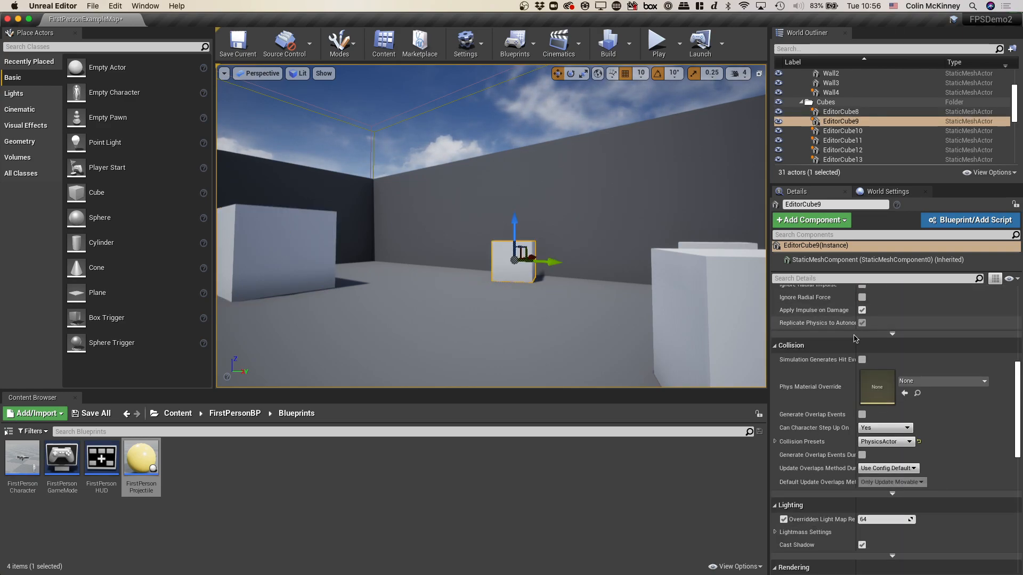
{"action": "scroll", "coordinate": [828, 431], "scroll_direction": "down", "scroll_amount": 12}
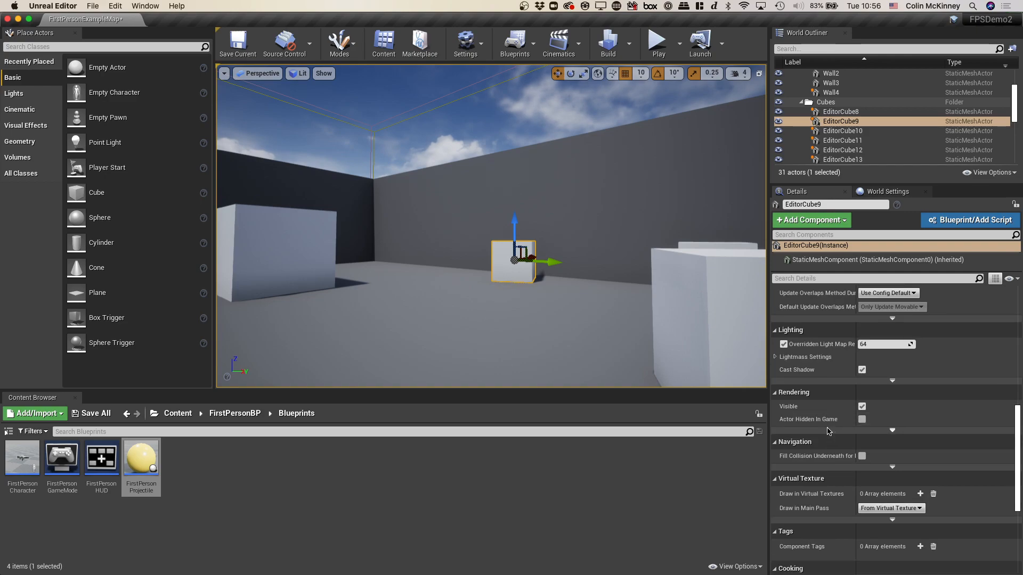
{"action": "scroll", "coordinate": [828, 432], "scroll_direction": "down", "scroll_amount": 10}
{"action": "scroll", "coordinate": [828, 431], "scroll_direction": "down", "scroll_amount": 5}
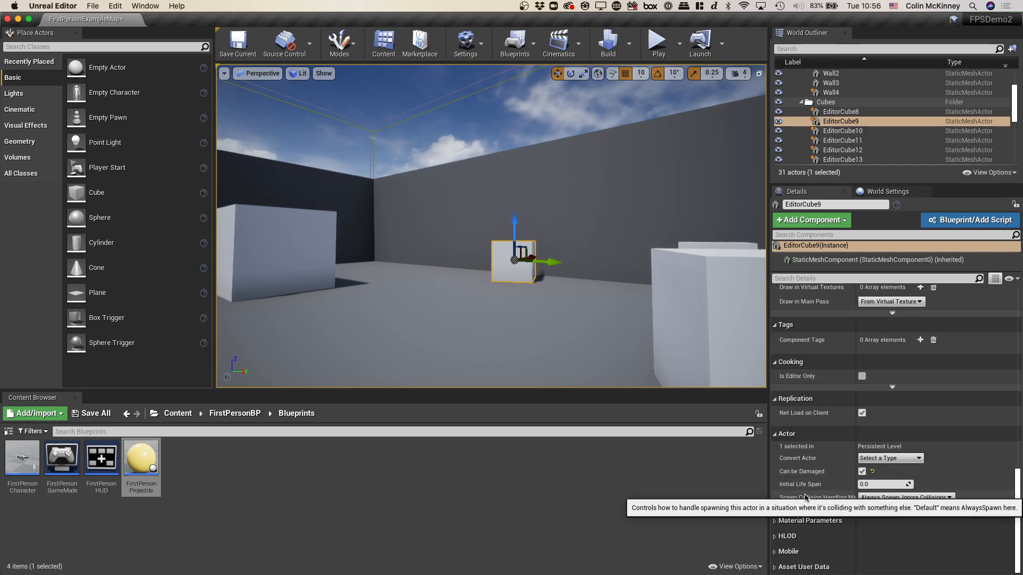
{"action": "left_click", "coordinate": [784, 521]}
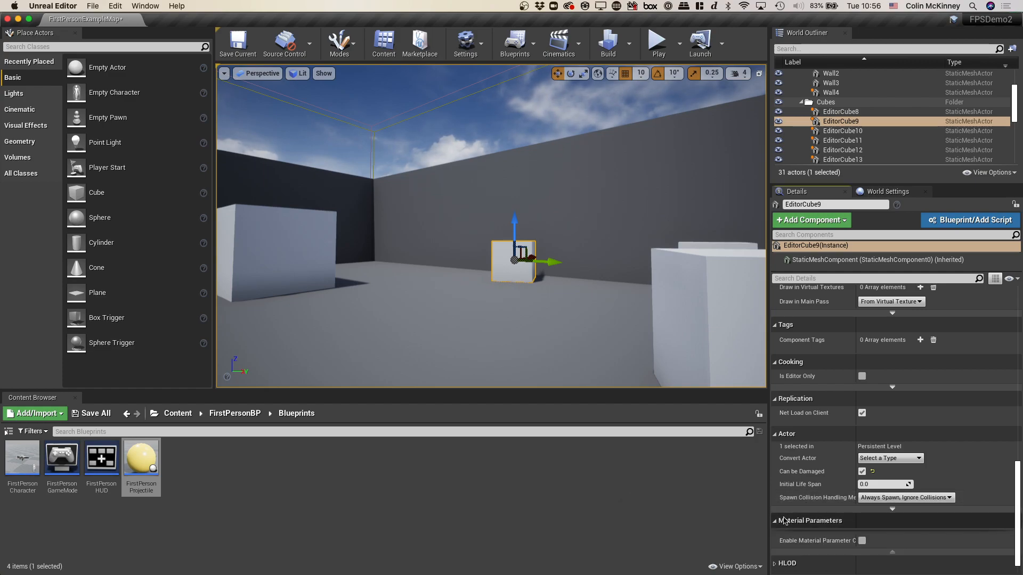
{"action": "scroll", "coordinate": [786, 527], "scroll_direction": "down", "scroll_amount": 1}
{"action": "scroll", "coordinate": [790, 543], "scroll_direction": "up", "scroll_amount": 15}
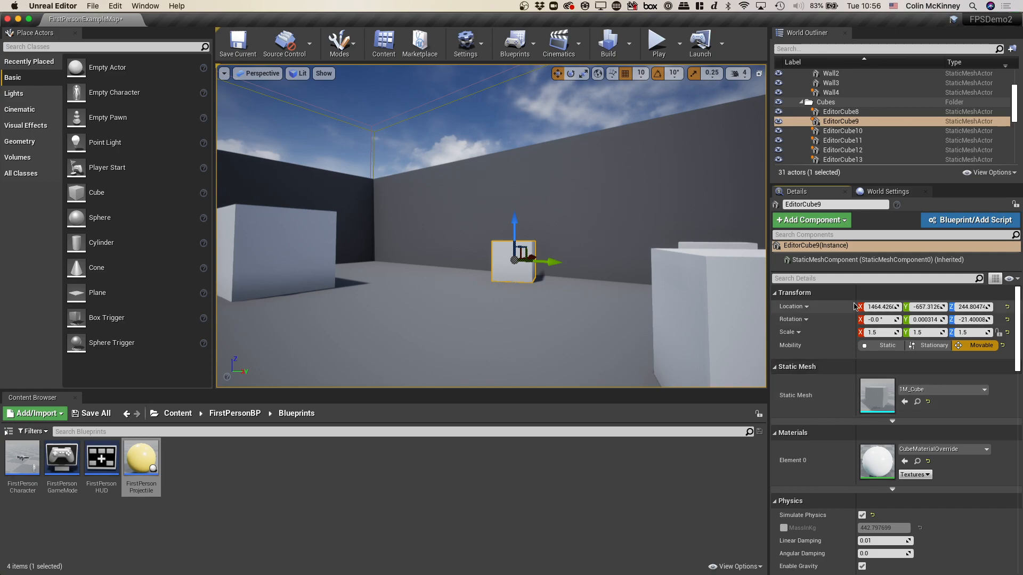
{"action": "scroll", "coordinate": [826, 326], "scroll_direction": "down", "scroll_amount": 3}
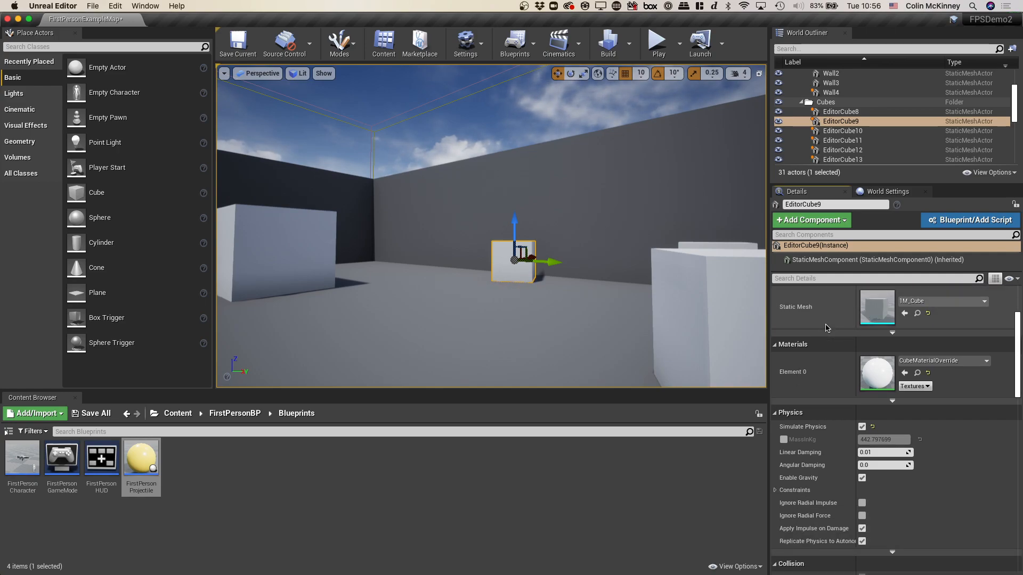
{"action": "scroll", "coordinate": [827, 327], "scroll_direction": "down", "scroll_amount": 1}
{"action": "scroll", "coordinate": [781, 465], "scroll_direction": "down", "scroll_amount": 3}
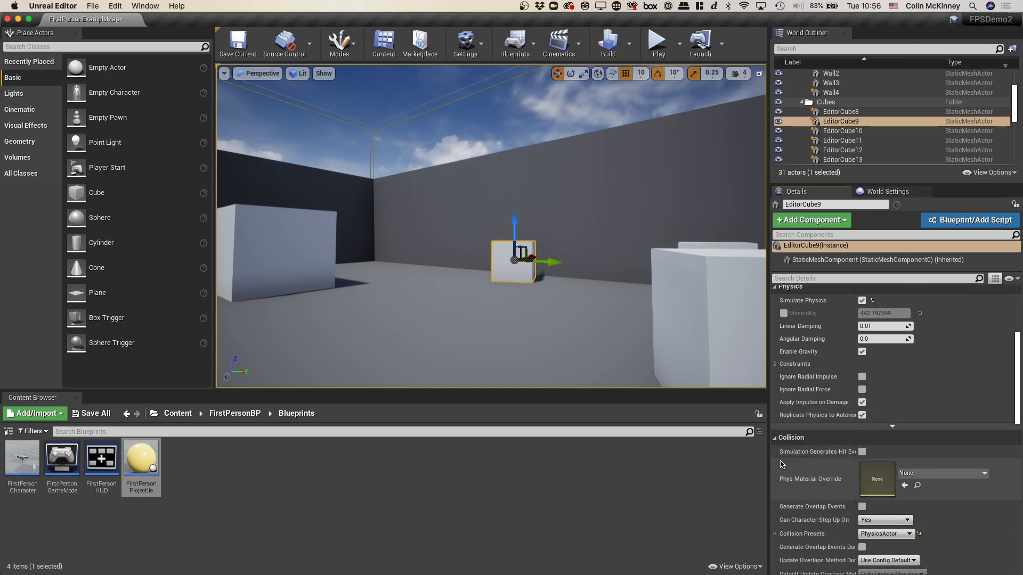
{"action": "scroll", "coordinate": [783, 466], "scroll_direction": "down", "scroll_amount": 3}
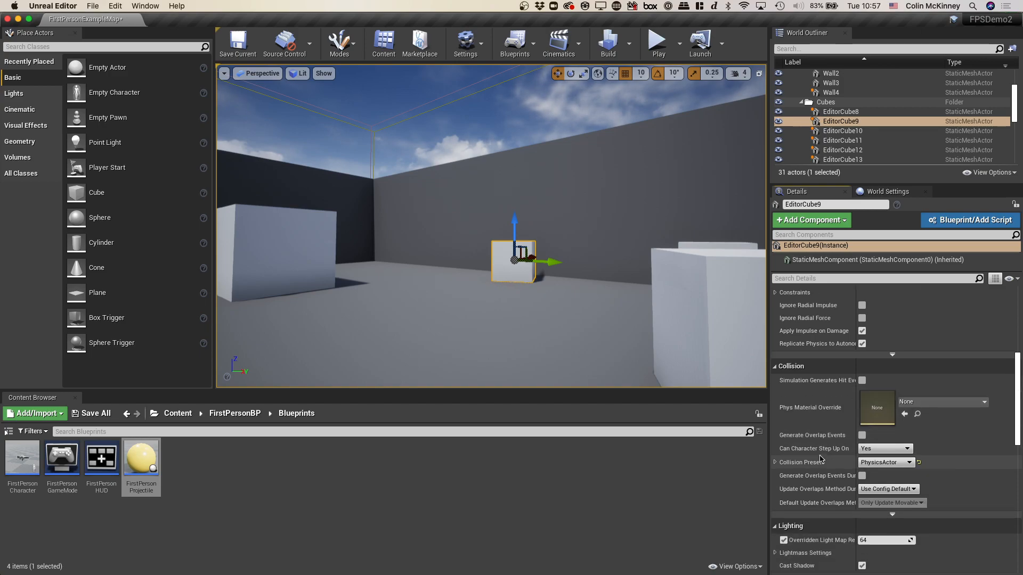
- Expand EditorCube9's Collision Presets and Asset User Data, and examine its collision responses, lighting, rendering, replication and actor settings
{"action": "left_click", "coordinate": [775, 463]}
{"action": "scroll", "coordinate": [776, 465], "scroll_direction": "down", "scroll_amount": 5}
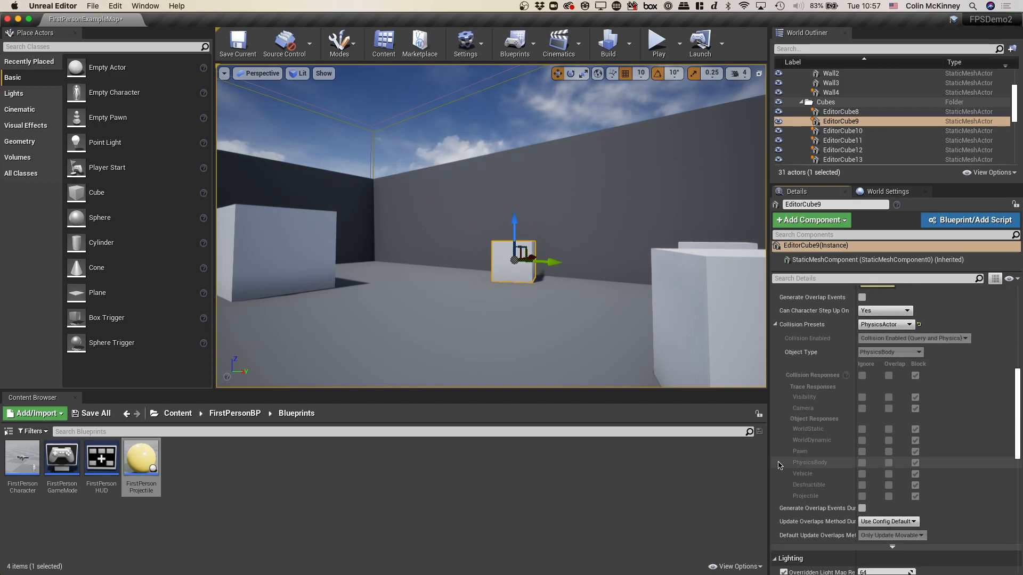
{"action": "scroll", "coordinate": [778, 465], "scroll_direction": "down", "scroll_amount": 8}
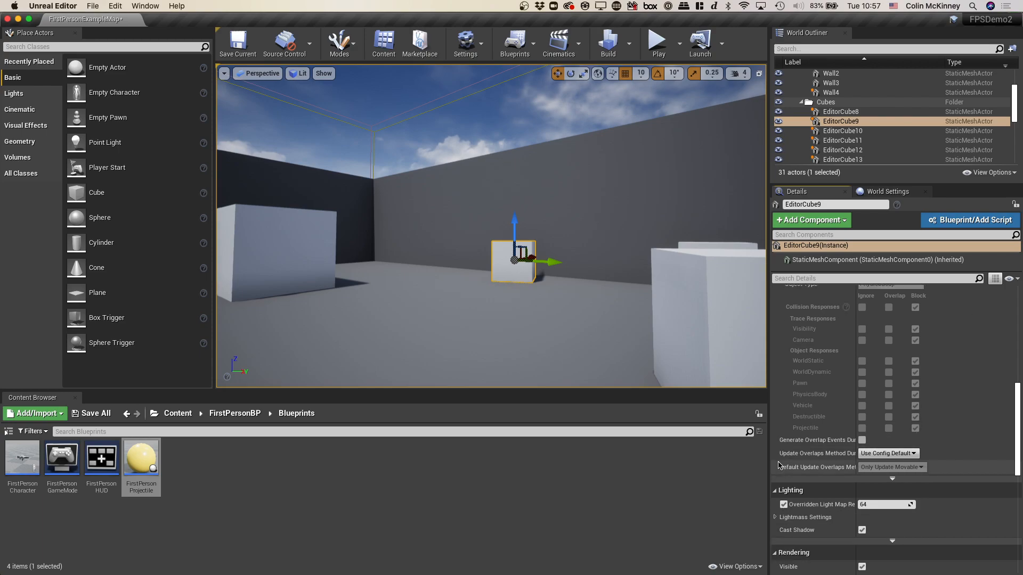
{"action": "scroll", "coordinate": [778, 465], "scroll_direction": "down", "scroll_amount": 2}
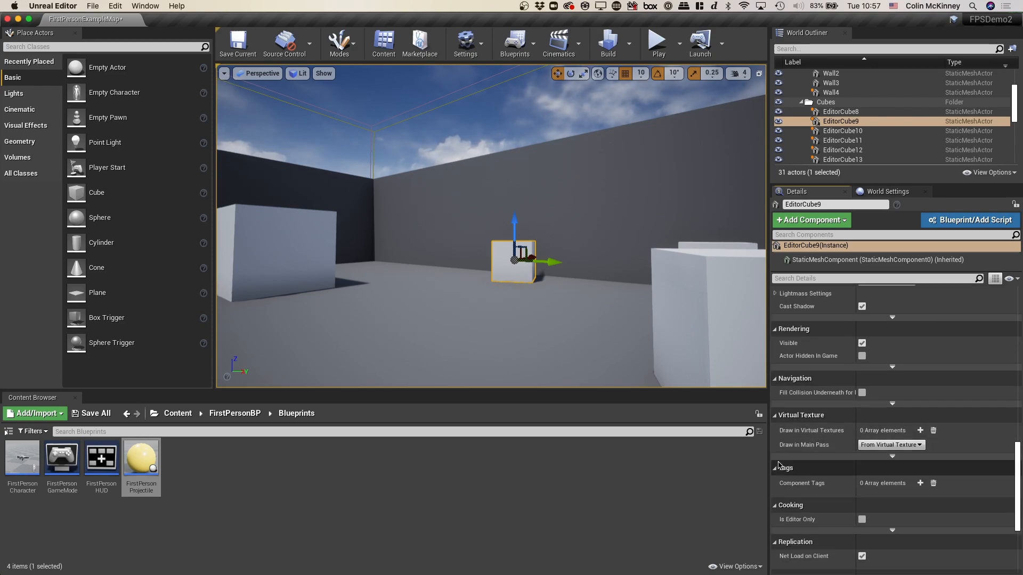
{"action": "scroll", "coordinate": [778, 465], "scroll_direction": "down", "scroll_amount": 4}
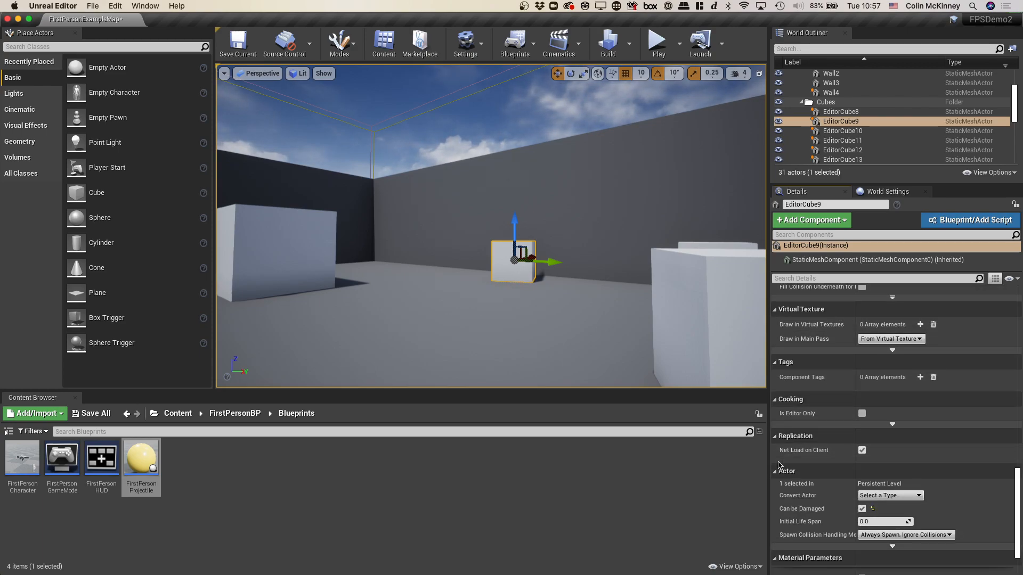
{"action": "scroll", "coordinate": [778, 465], "scroll_direction": "down", "scroll_amount": 2}
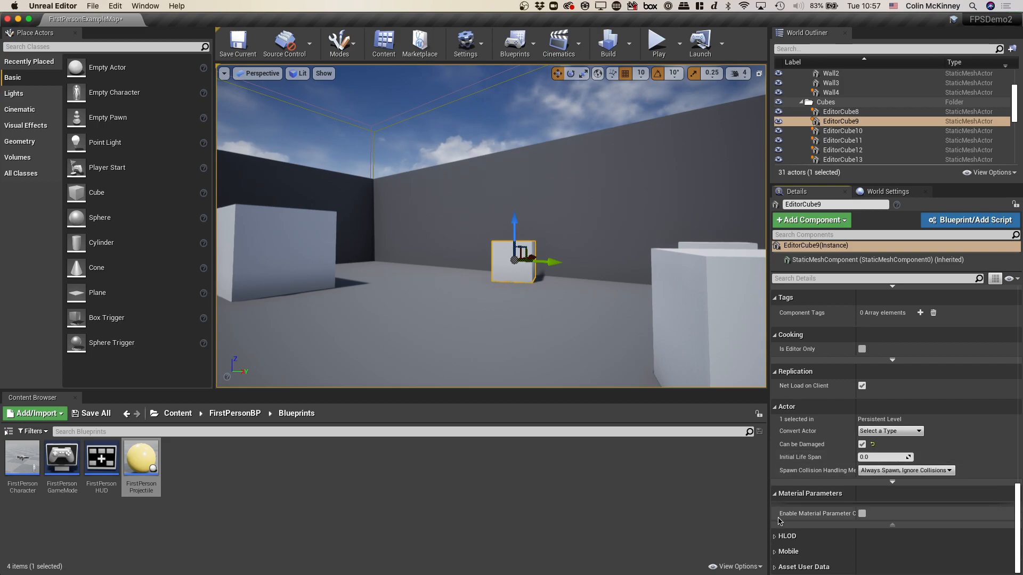
{"action": "left_click", "coordinate": [777, 566]}
{"action": "scroll", "coordinate": [797, 503], "scroll_direction": "down", "scroll_amount": 1}
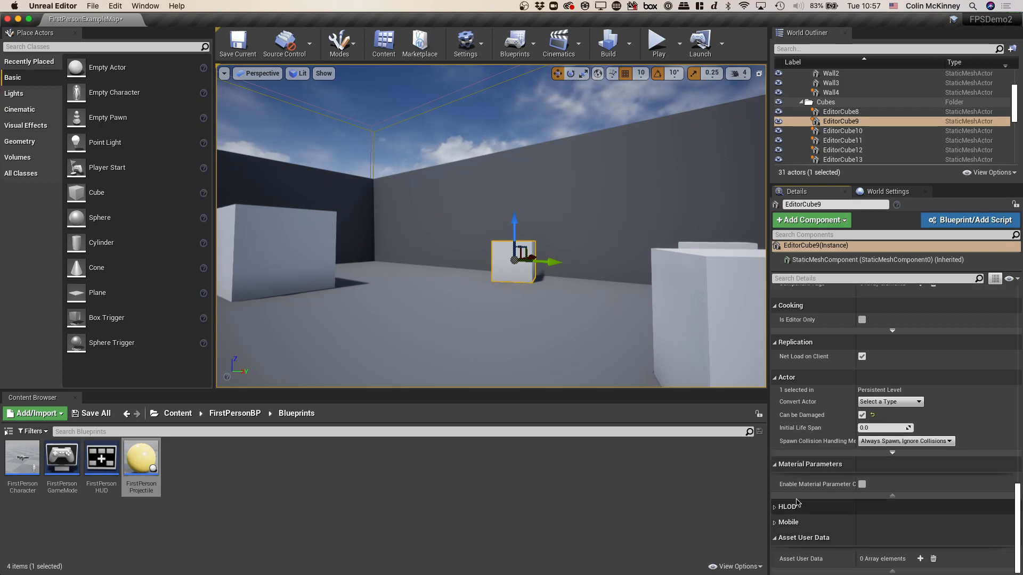
- Return to EditorCube9's transform, mesh and material settings, and examine its physics properties, including MassInKg
{"action": "scroll", "coordinate": [797, 503], "scroll_direction": "up", "scroll_amount": 3}
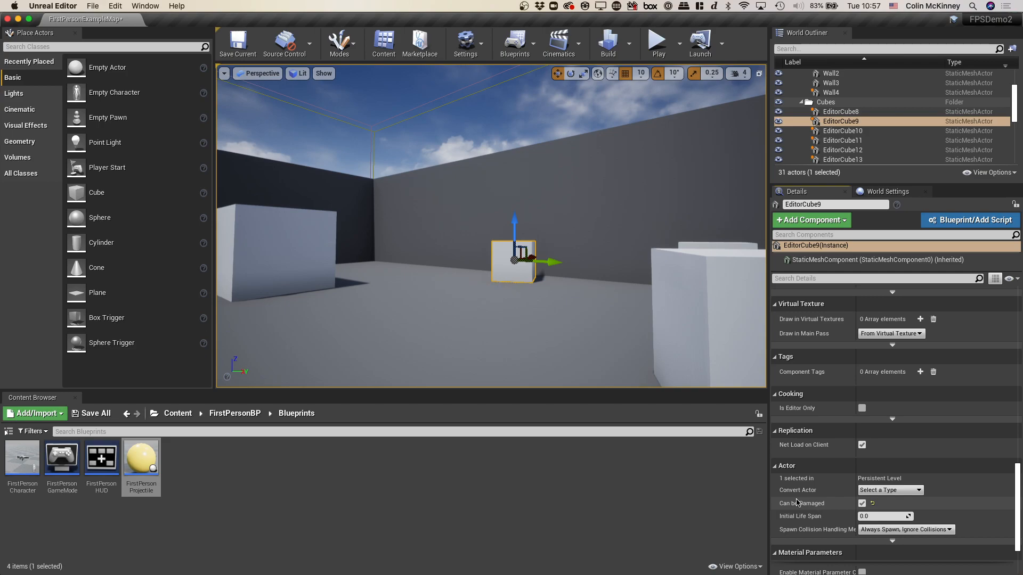
{"action": "scroll", "coordinate": [799, 387], "scroll_direction": "up", "scroll_amount": 5}
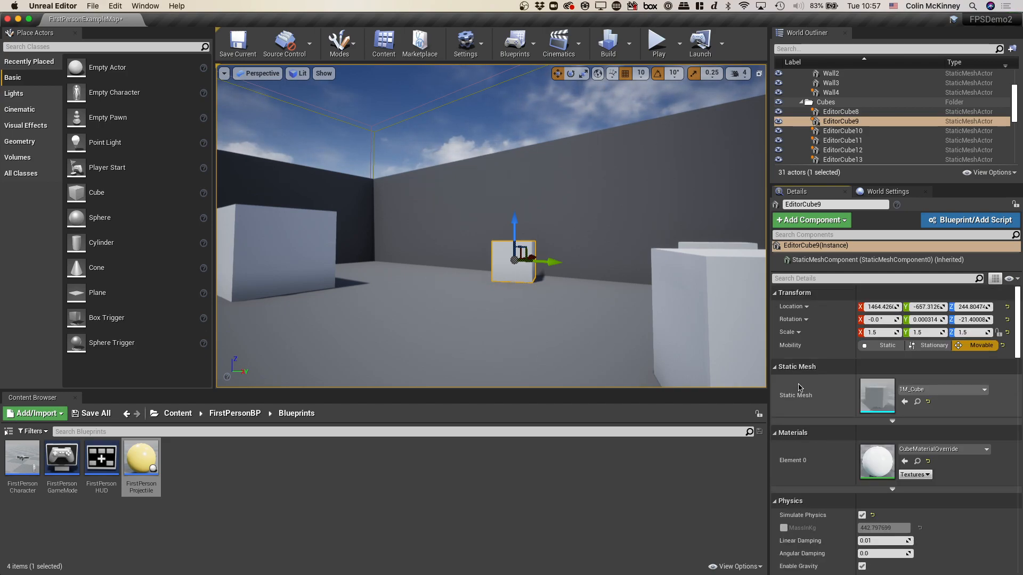
{"action": "scroll", "coordinate": [799, 387], "scroll_direction": "down", "scroll_amount": 3}
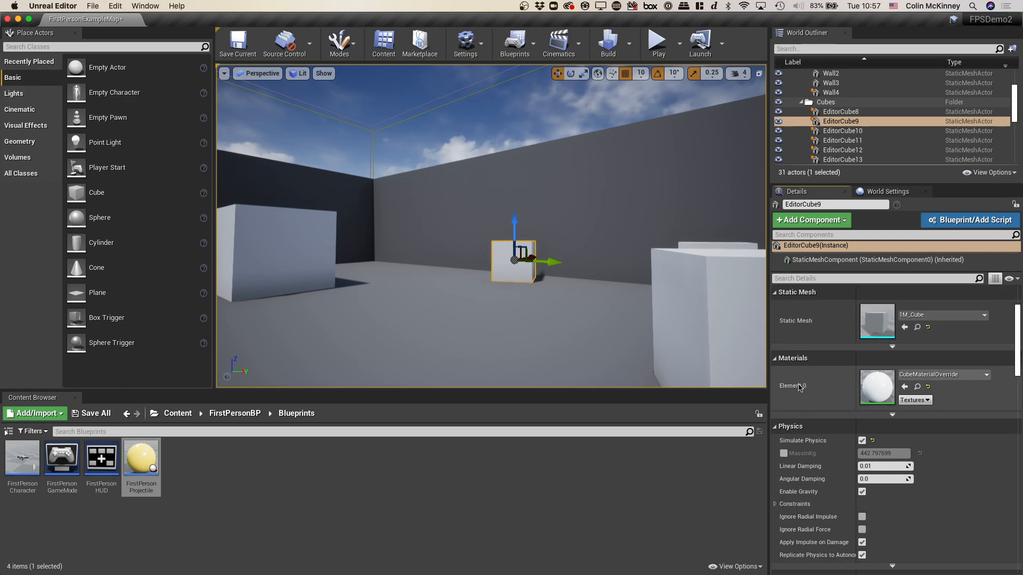
{"action": "scroll", "coordinate": [852, 426], "scroll_direction": "down", "scroll_amount": 1}
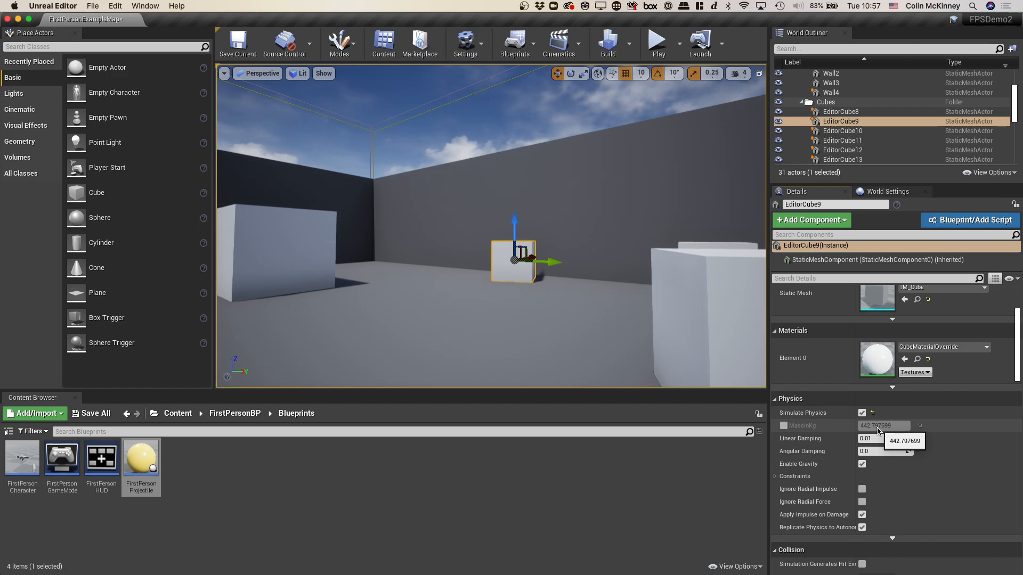
- Select the large EditorCube8, enable its MassInKg override and set the mass to 2 kg
{"action": "left_click", "coordinate": [303, 242]}
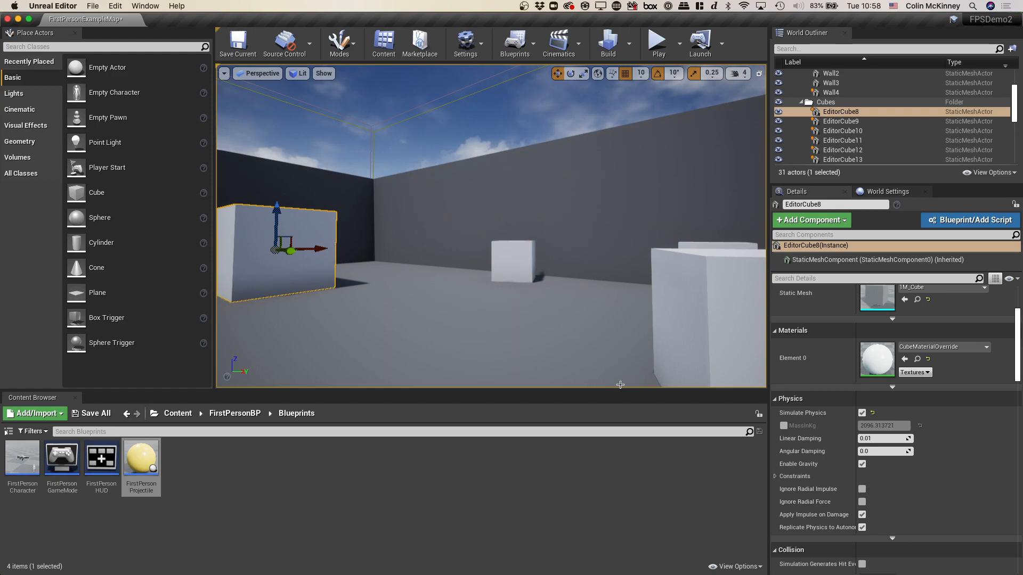
{"action": "left_click", "coordinate": [783, 425]}
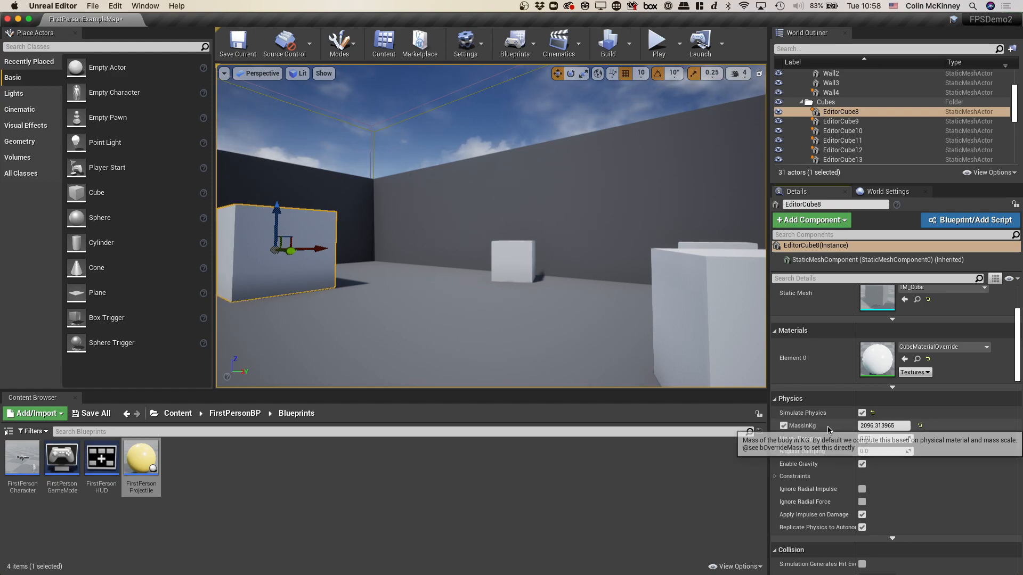
{"action": "left_click", "coordinate": [896, 426]}
{"action": "type", "text": "2"}
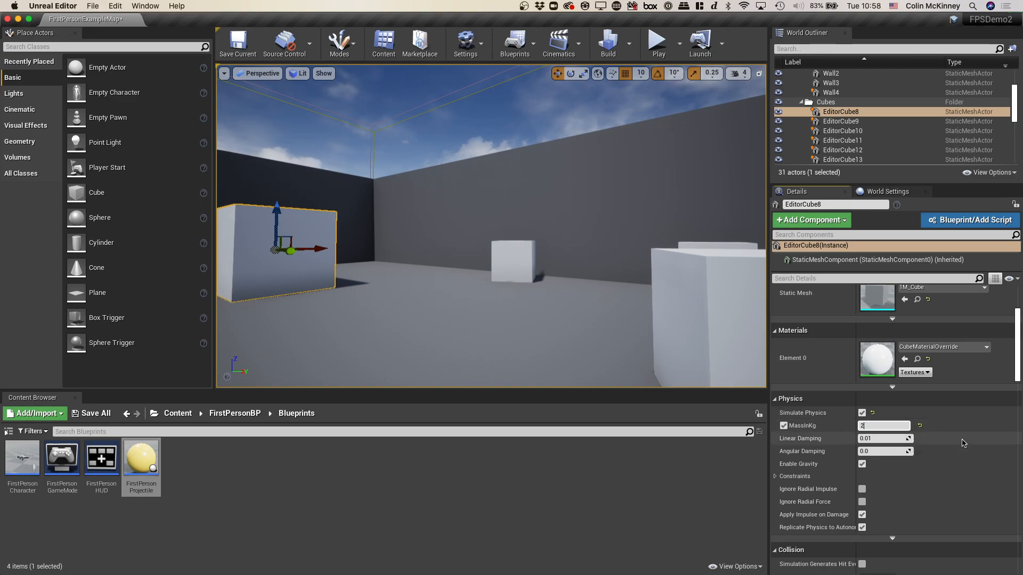
{"action": "key", "text": "Return"}
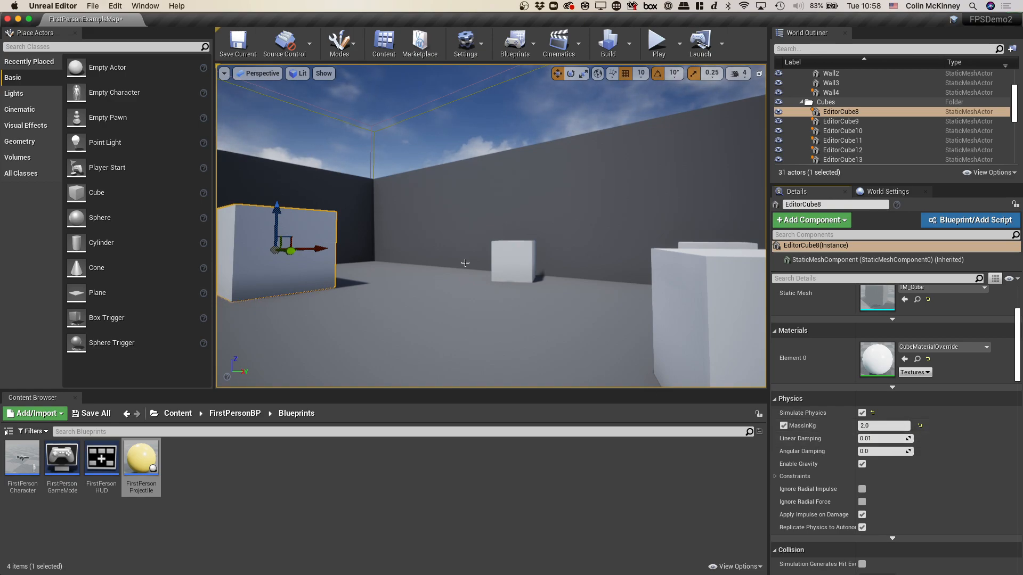
- Play the level, fire projectiles to test the lightened EditorCube8, and stop playing
{"action": "left_click", "coordinate": [658, 42]}
{"action": "left_click", "coordinate": [510, 134]}
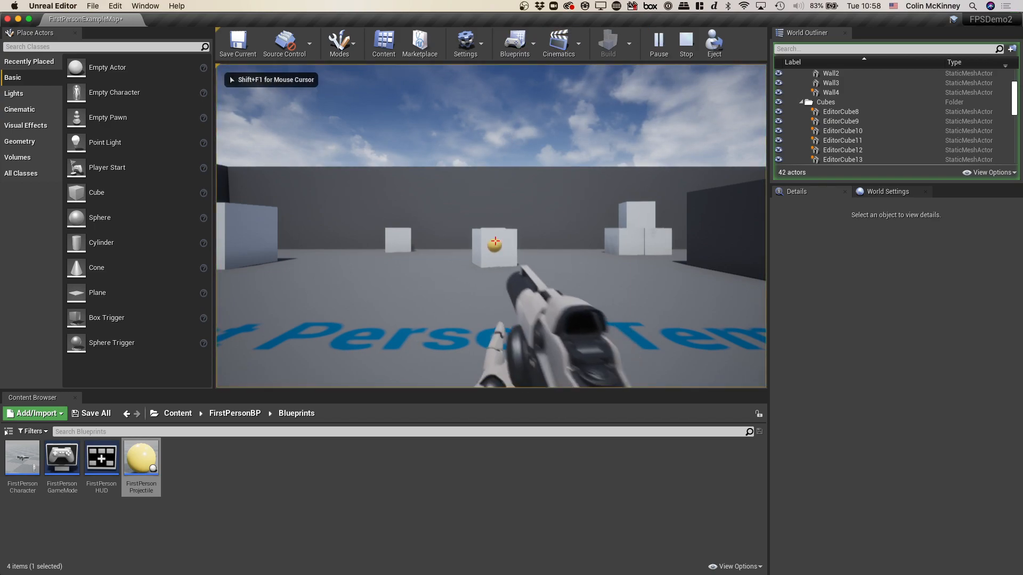
{"action": "left_click", "coordinate": [495, 241]}
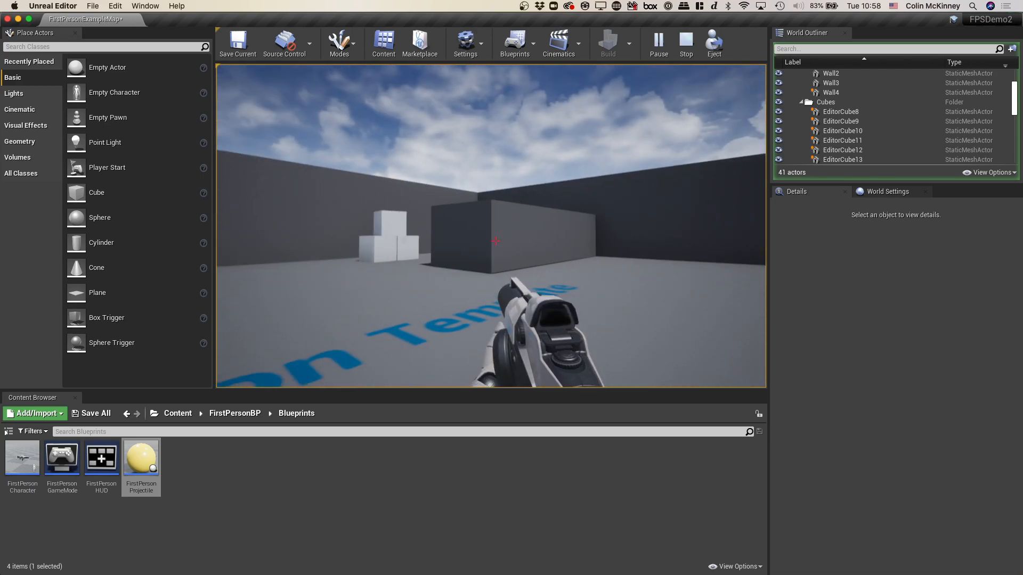
{"action": "key", "text": "Escape"}
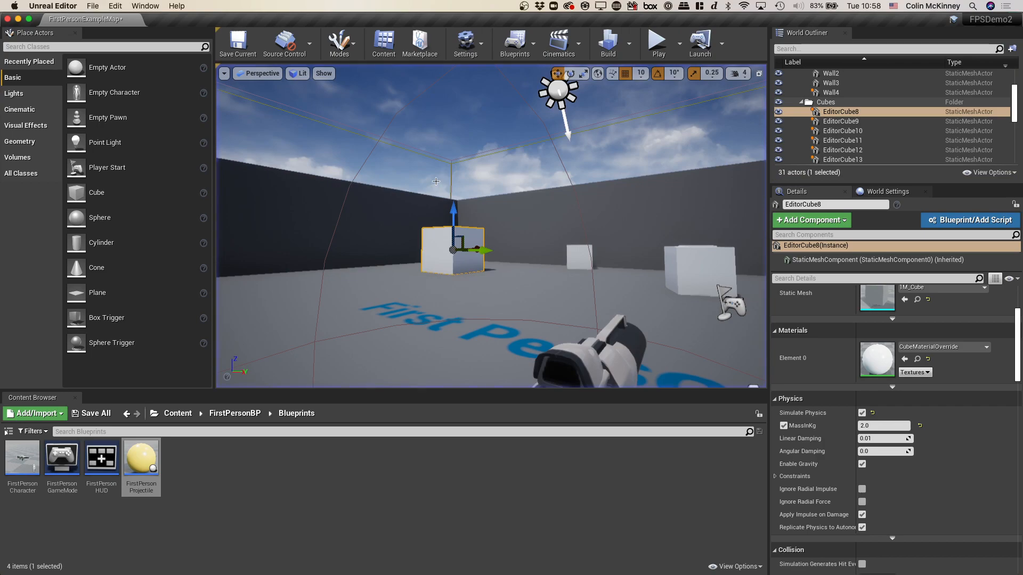
{"action": "left_click", "coordinate": [876, 425]}
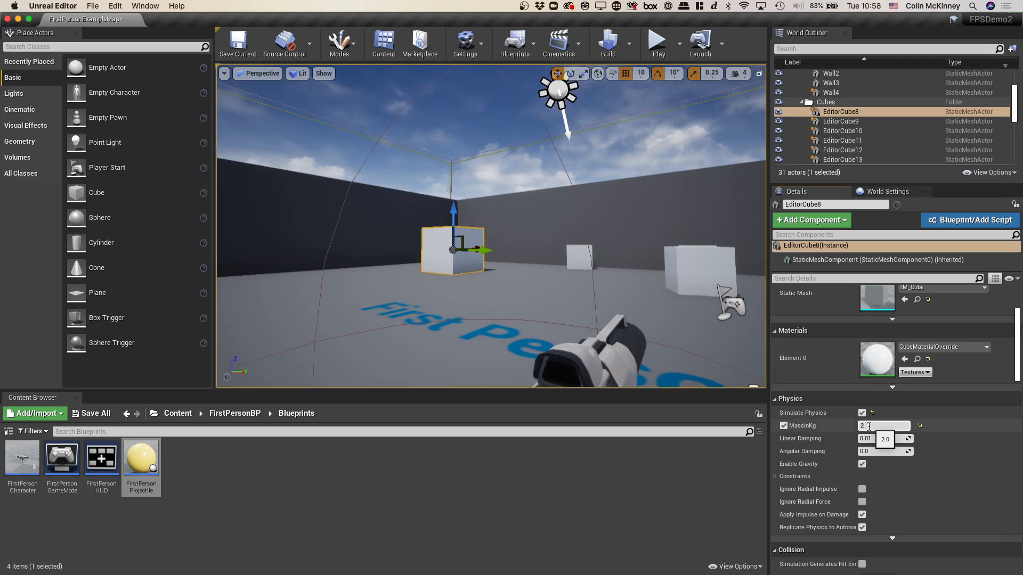
{"action": "type", "text": "0000000000000"}
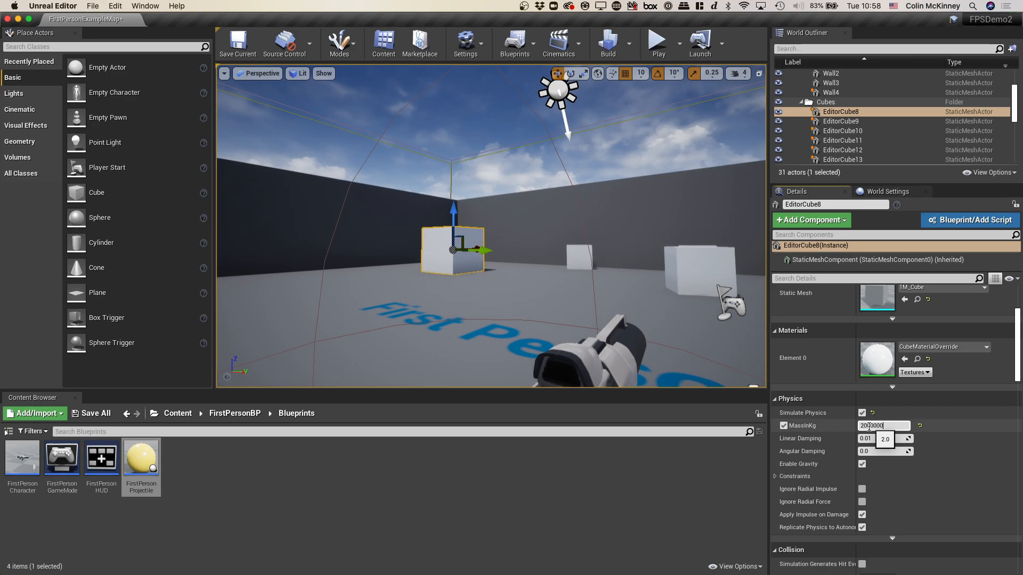
{"action": "left_click", "coordinate": [721, 359]}
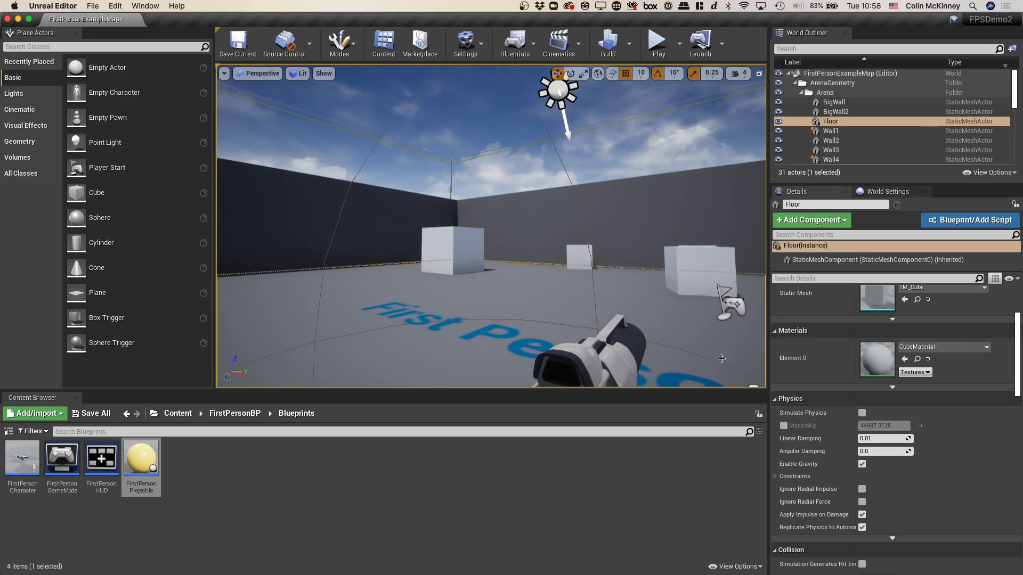
- Play the level, fire projectiles at the extremely heavy EditorCube8, walk up against it, and stop playing
{"action": "left_click", "coordinate": [658, 48]}
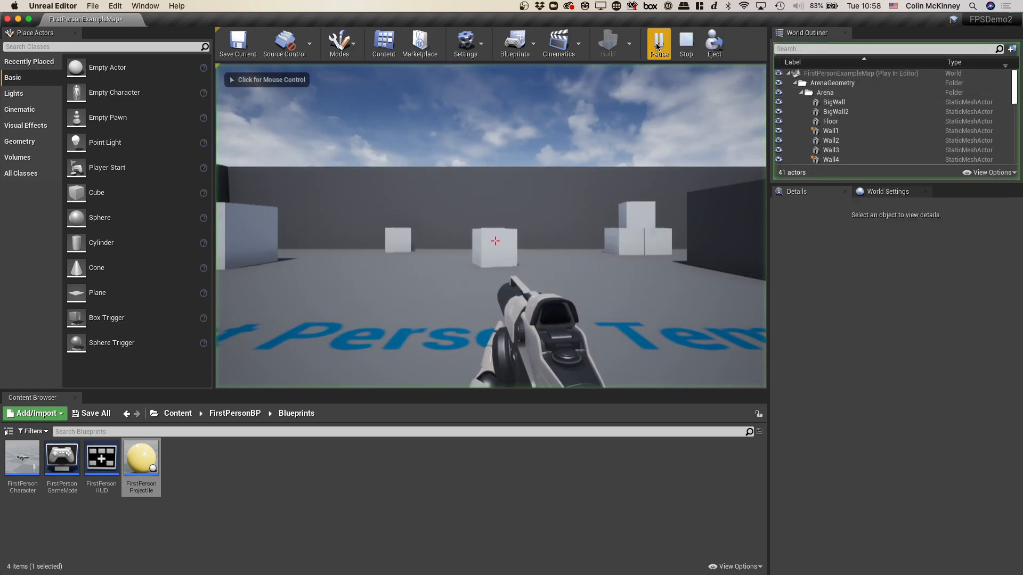
{"action": "left_click", "coordinate": [495, 242]}
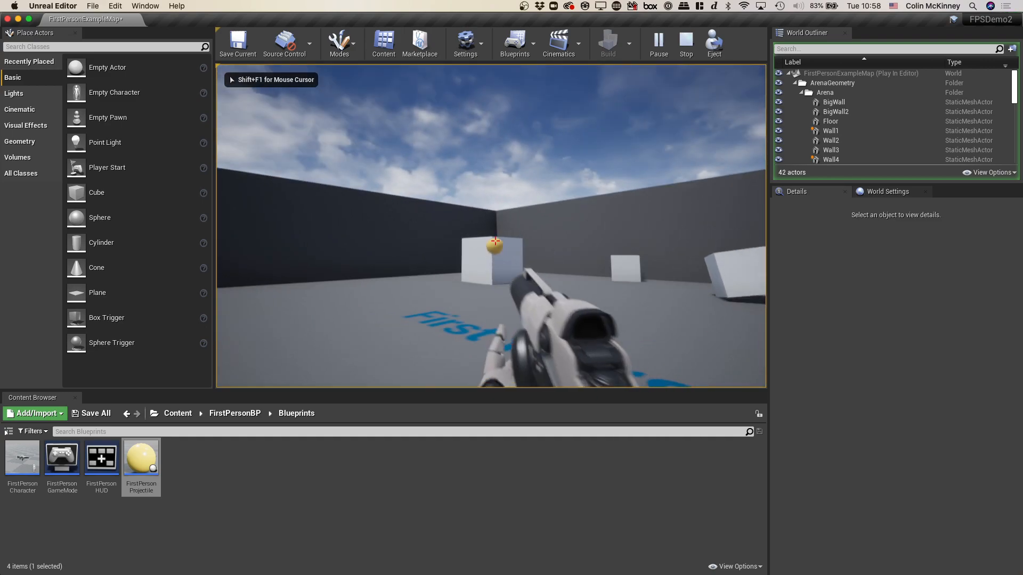
{"action": "left_click", "coordinate": [494, 242]}
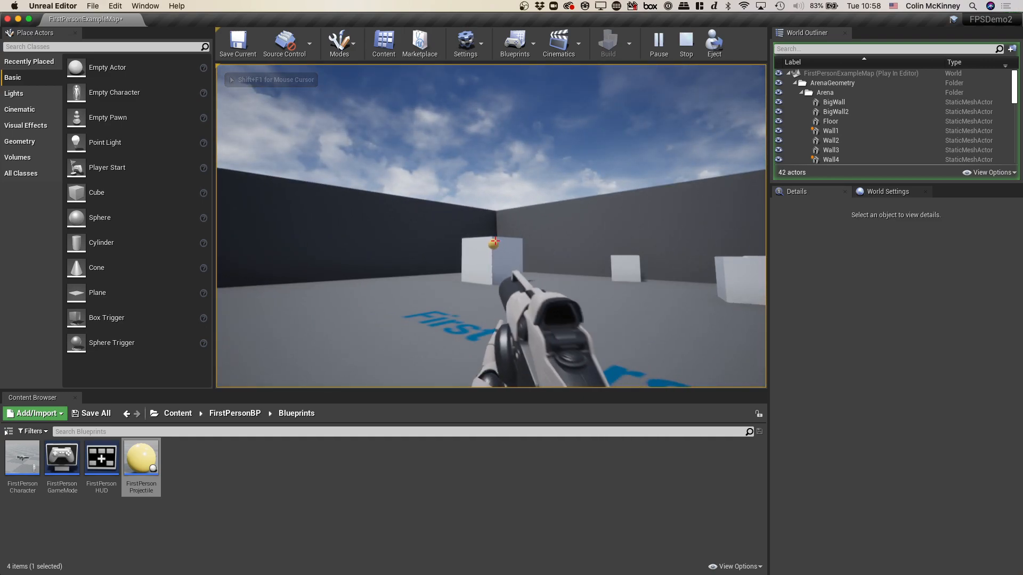
{"action": "key", "text": "w"}
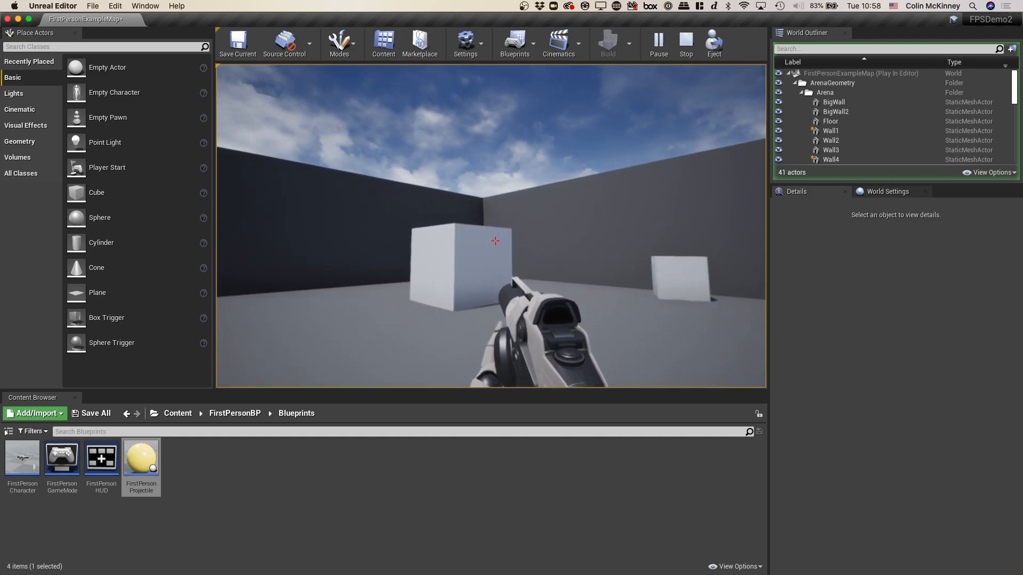
{"action": "key", "text": "w"}
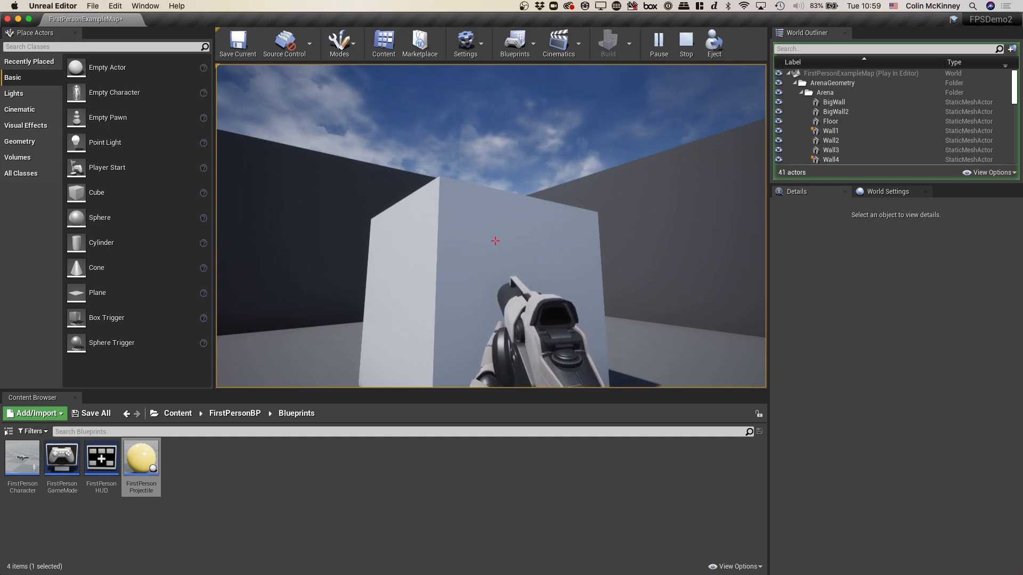
{"action": "key", "text": "Escape"}
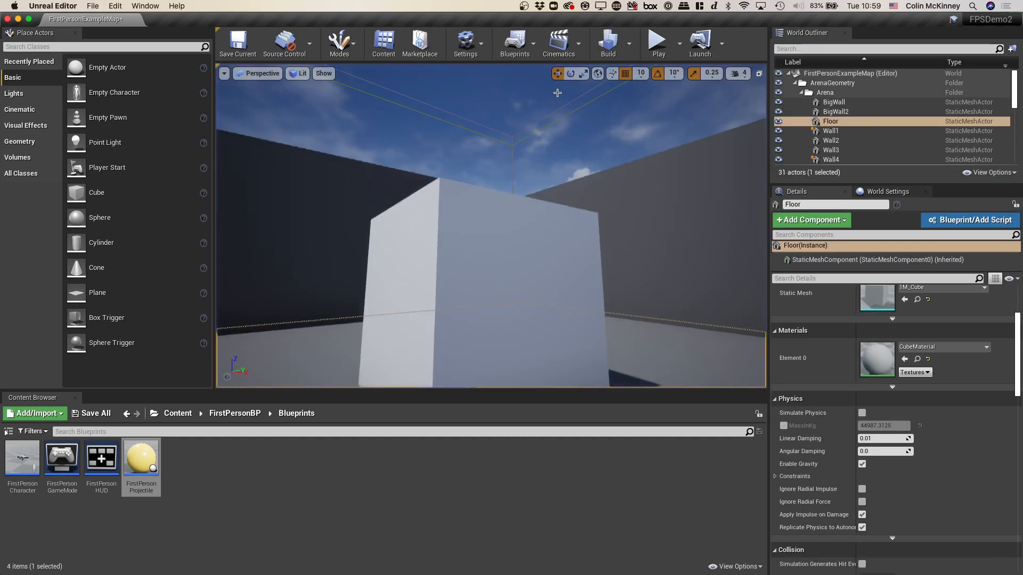